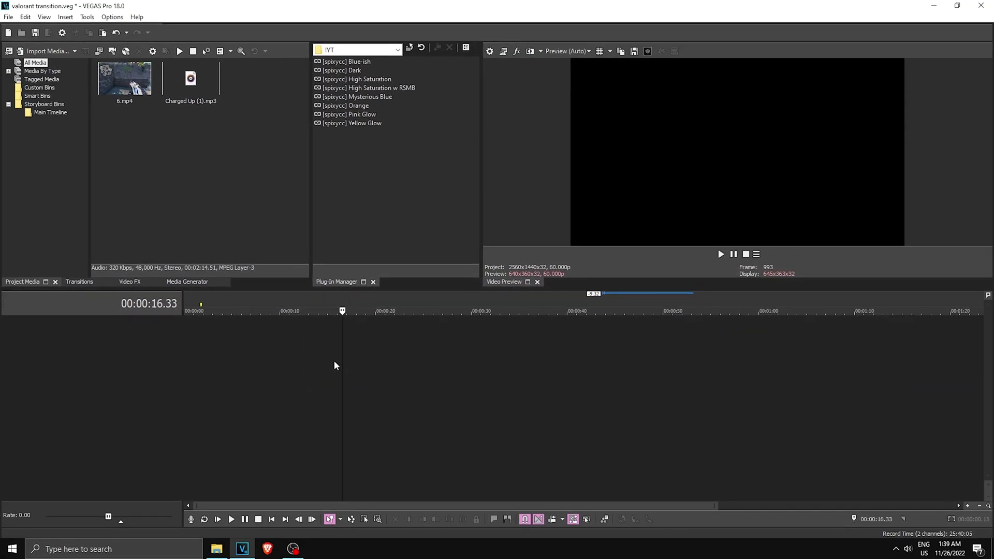
# - Set GPU acceleration of video processing to Off in the video preferences, and accept the project properties with the 1440p 60FPS template
pyautogui.click(112, 17)
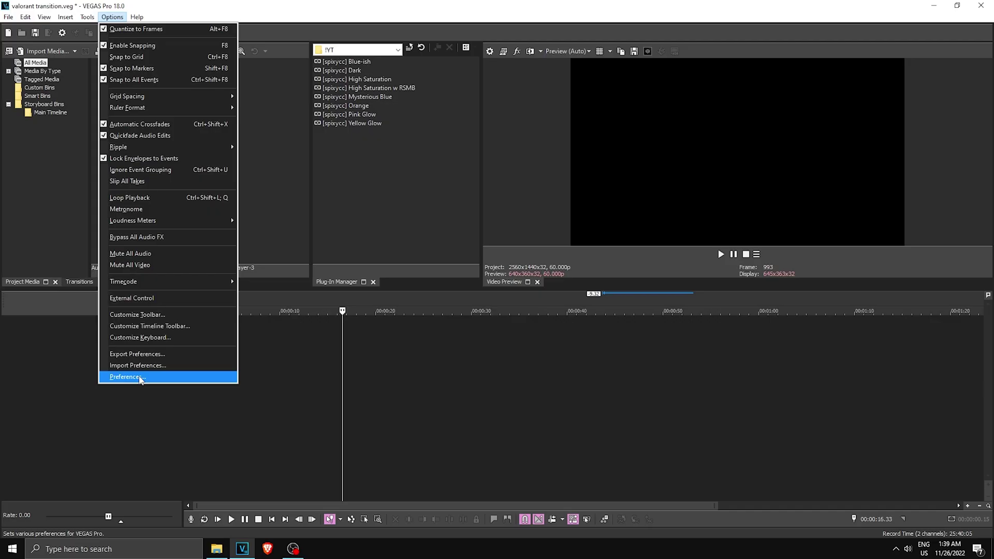
pyautogui.click(185, 544)
pyautogui.click(426, 103)
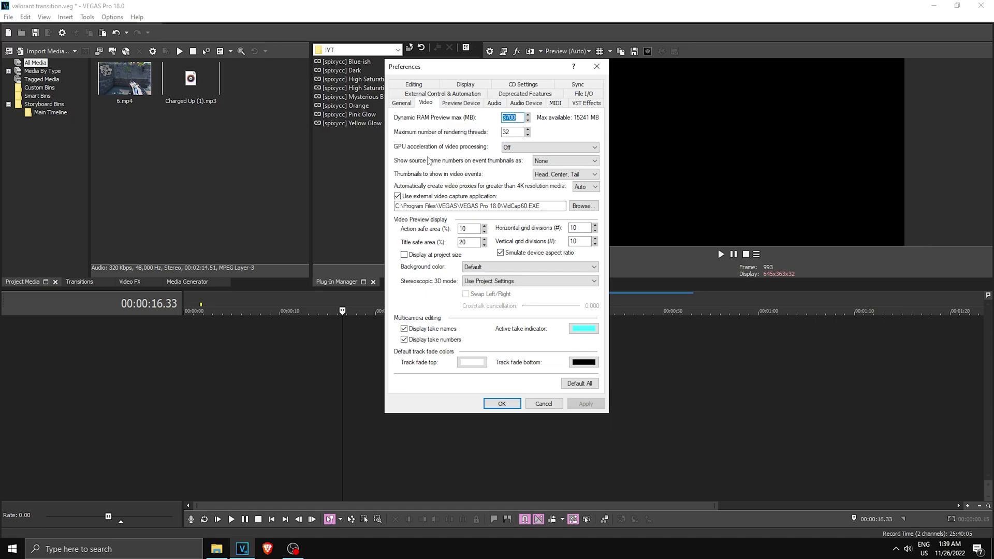
pyautogui.click(513, 148)
pyautogui.click(513, 155)
pyautogui.click(588, 404)
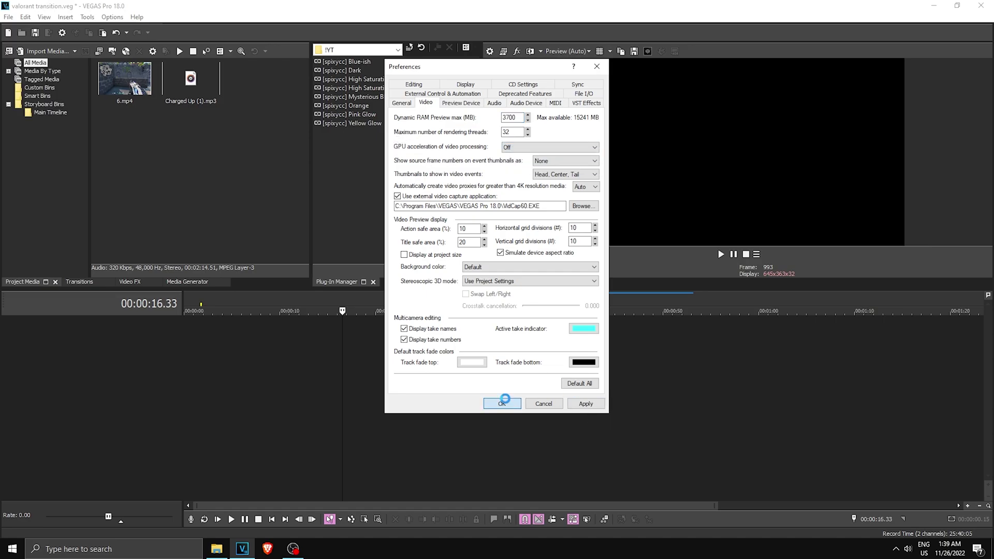
pyautogui.click(501, 404)
pyautogui.click(490, 51)
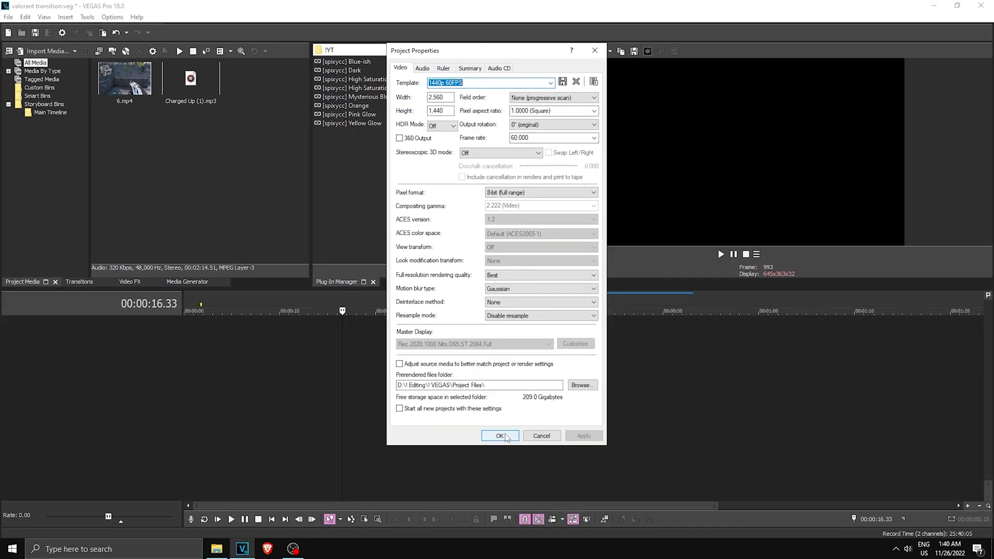
pyautogui.click(500, 436)
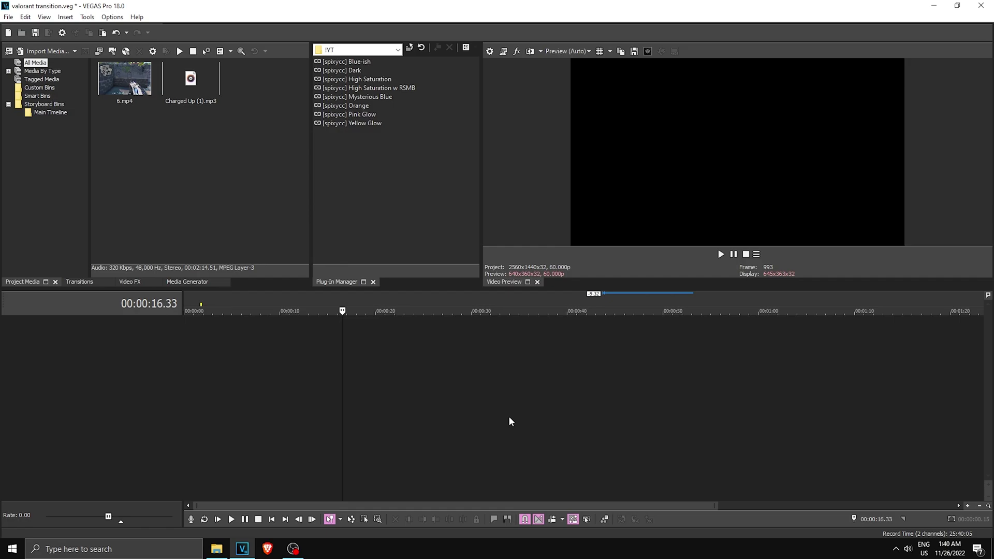
# - Add 6.mp4 and Charged Up (1).mp3 to separate timeline tracks and move the gameplay clip to about 41 seconds
pyautogui.moveTo(127, 109); pyautogui.dragTo(188, 350)
pyautogui.moveTo(196, 106); pyautogui.dragTo(201, 475)
pyautogui.scroll(-1, 220, 479)
pyautogui.moveTo(337, 334); pyautogui.dragTo(580, 337)
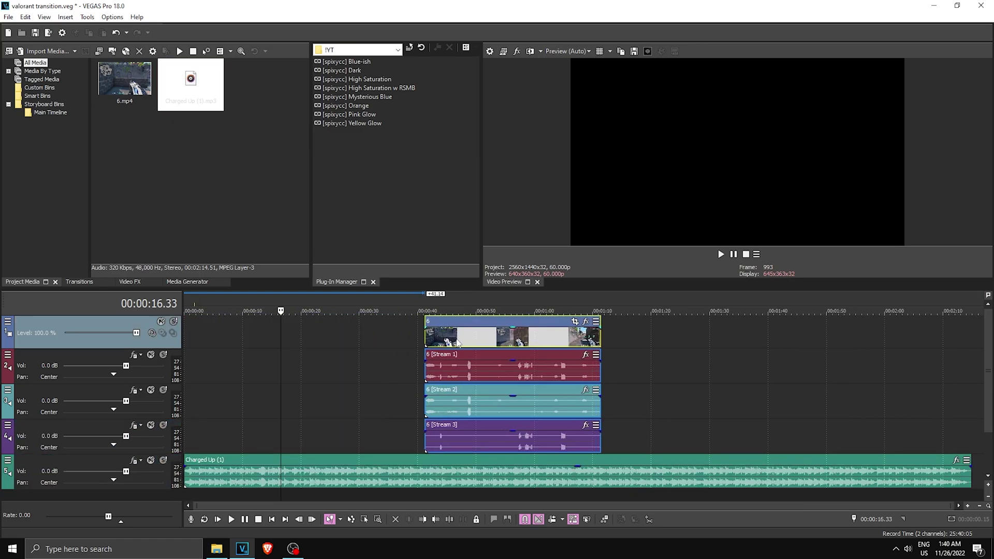
# - Play the song from its start and place markers on its first two beats, at 00:00:01.02 and 00:00:02.41
pyautogui.click(188, 399)
pyautogui.scroll(2, 514, 415)
pyautogui.scroll(-2, 515, 414)
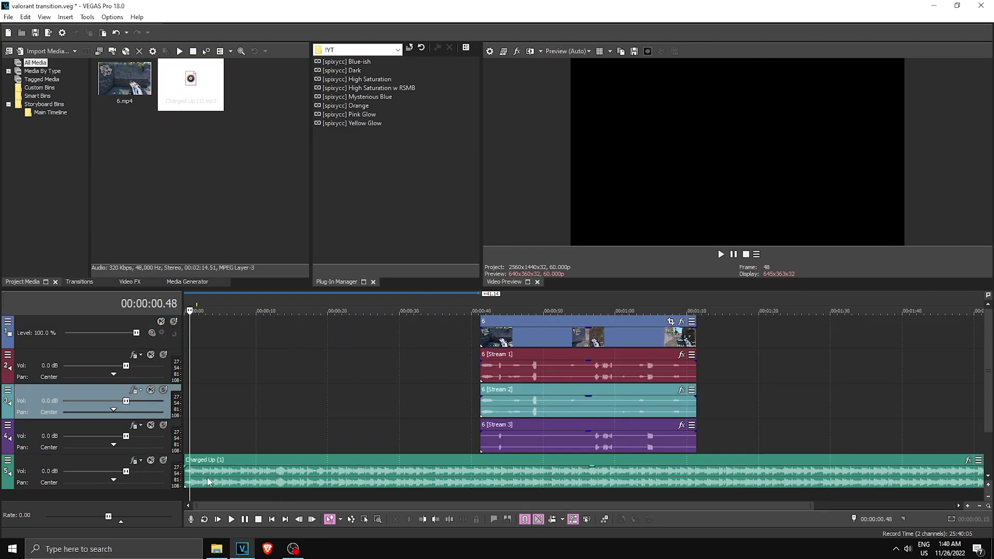
pyautogui.click(190, 444)
pyautogui.click(187, 439)
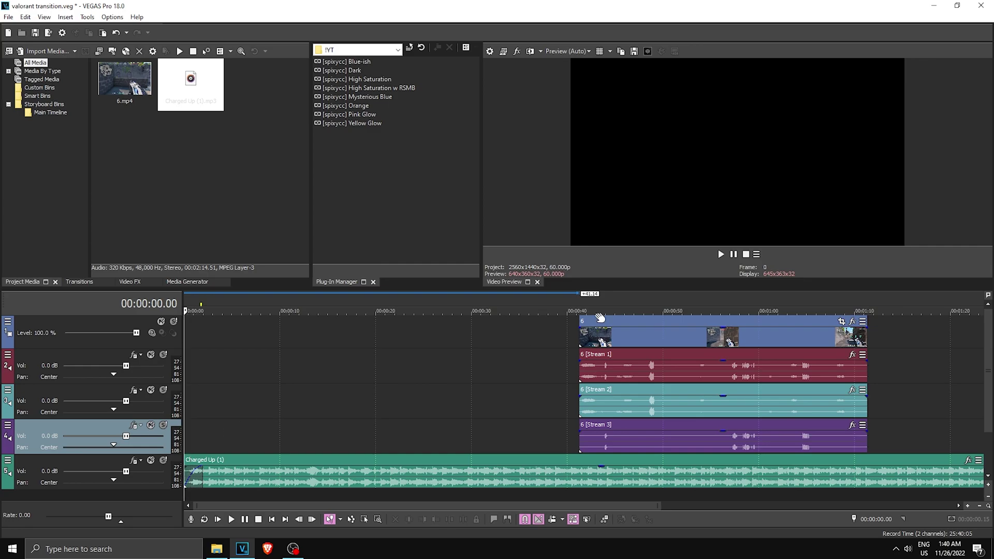
pyautogui.press('space')
pyautogui.scroll(4, 188, 437)
pyautogui.scroll(4, 564, 414)
pyautogui.click(574, 414)
pyautogui.press('m')
pyautogui.scroll(-4, 564, 414)
pyautogui.press('space')
pyautogui.click(741, 253)
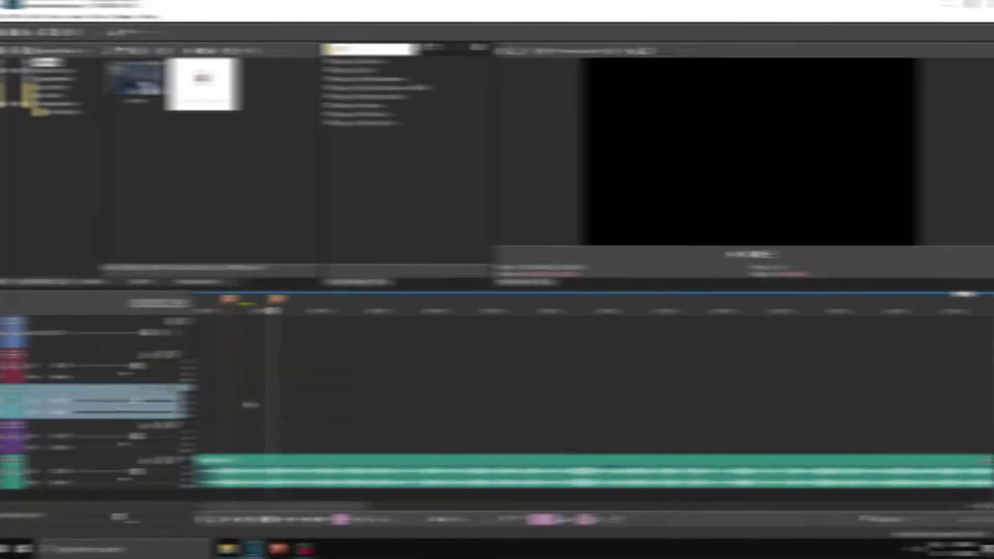
pyautogui.press('m')
pyautogui.scroll(-2, 236, 403)
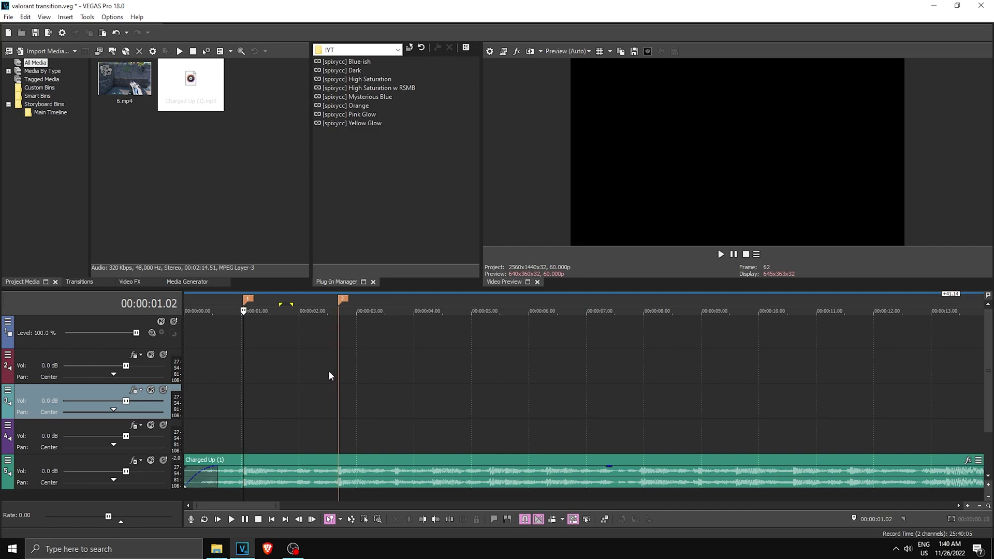
# - Move the gameplay clip back to the first beat marker and shift it about 14 frames earlier
pyautogui.click(338, 381)
pyautogui.scroll(-3, 378, 448)
pyautogui.moveTo(790, 336); pyautogui.dragTo(224, 337)
pyautogui.scroll(4, 270, 343)
pyautogui.rightClick(336, 338)
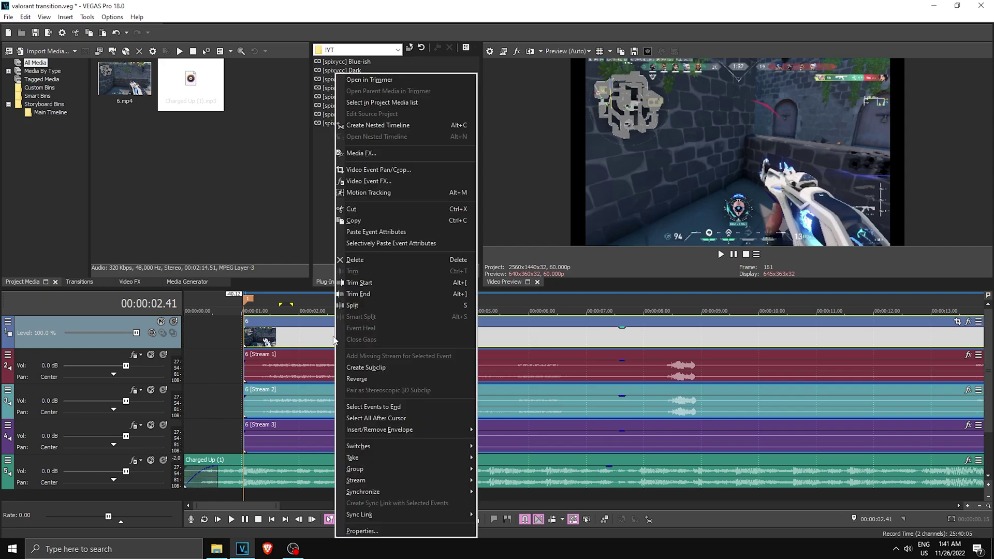
pyautogui.click(309, 336)
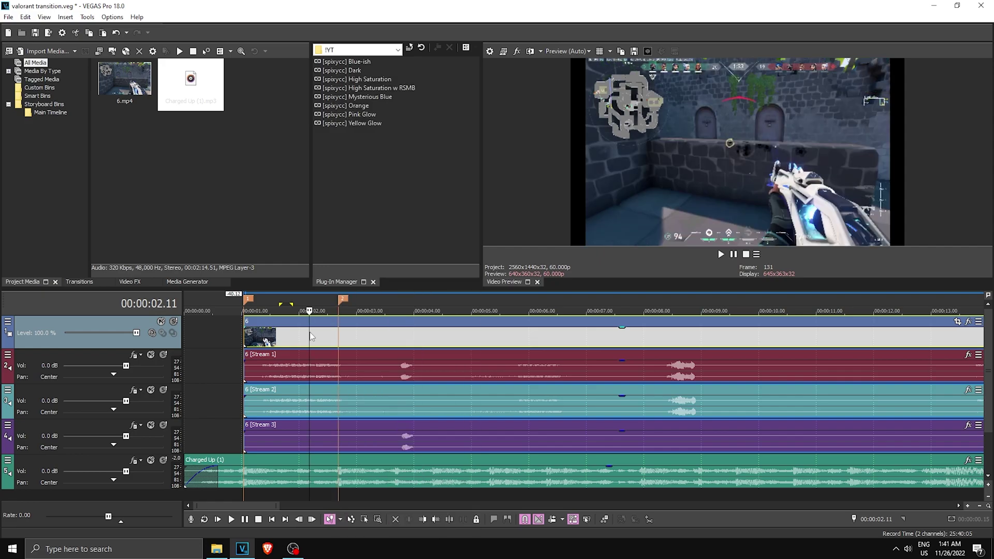
pyautogui.moveTo(252, 340); pyautogui.dragTo(241, 340)
pyautogui.click(244, 339)
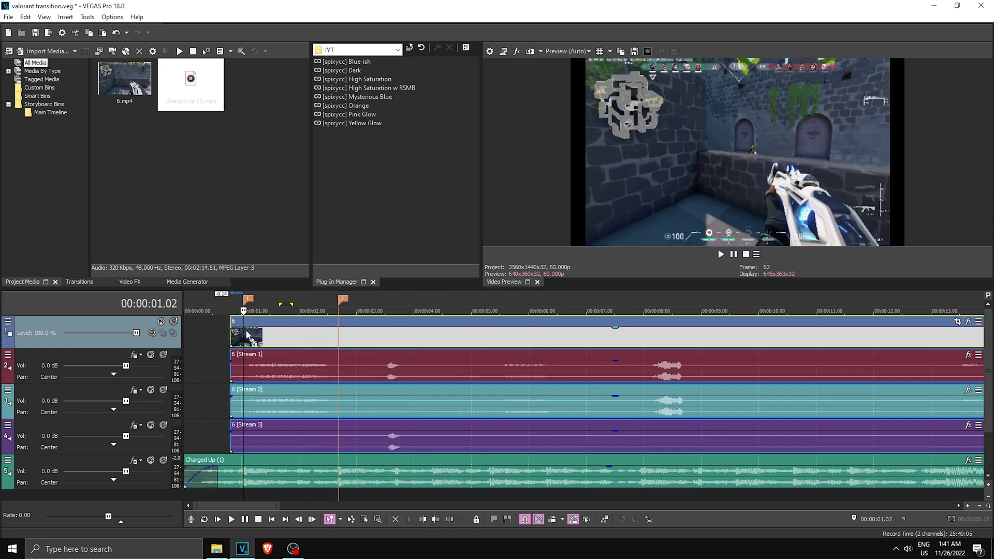
# - Turn off Maintain aspect ratio in the gameplay clip's properties
pyautogui.click(276, 337)
pyautogui.rightClick(285, 341)
pyautogui.click(316, 334)
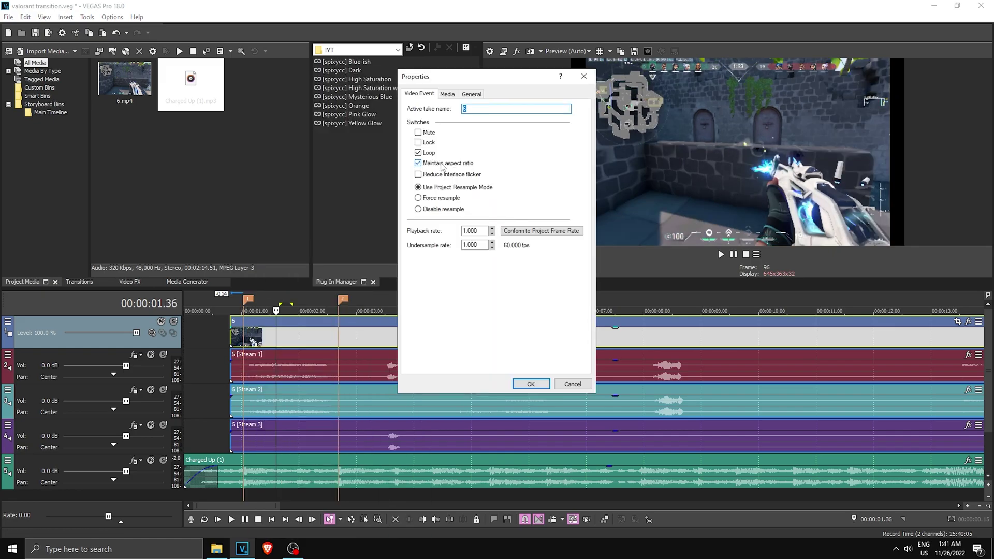
pyautogui.click(531, 383)
# - Delete the three audio tracks that belong to the gameplay clip, keeping only the song's track
pyautogui.click(93, 355)
pyautogui.keyDown('shift'); pyautogui.click(98, 425); pyautogui.keyUp('shift')
pyautogui.rightClick(100, 425)
pyautogui.press('Delete')
# - Align the gameplay clip's start with the beginning of the timeline and split the clip at the second beat marker
pyautogui.moveTo(243, 339); pyautogui.dragTo(227, 339)
pyautogui.moveTo(197, 340); pyautogui.dragTo(189, 340)
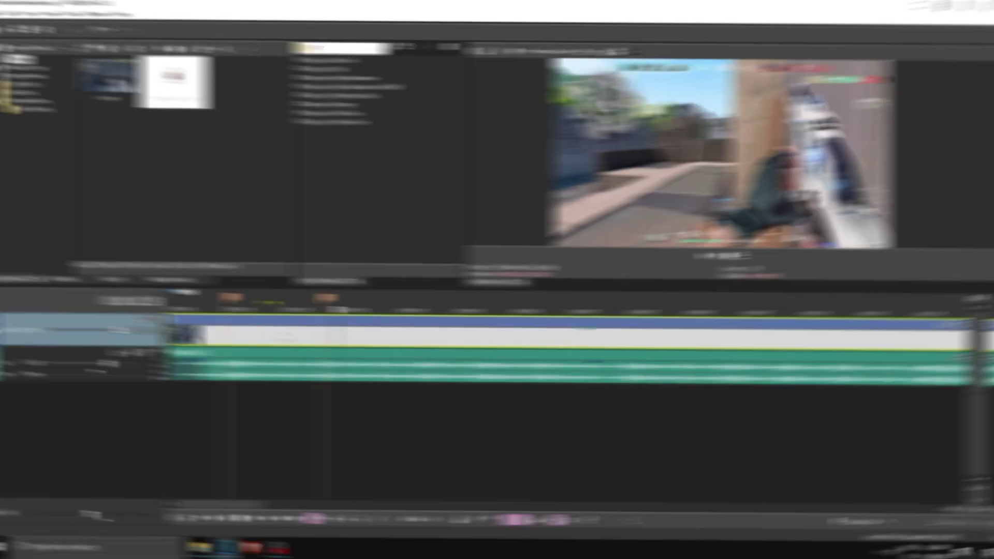
pyautogui.click(341, 337)
pyautogui.press('s')
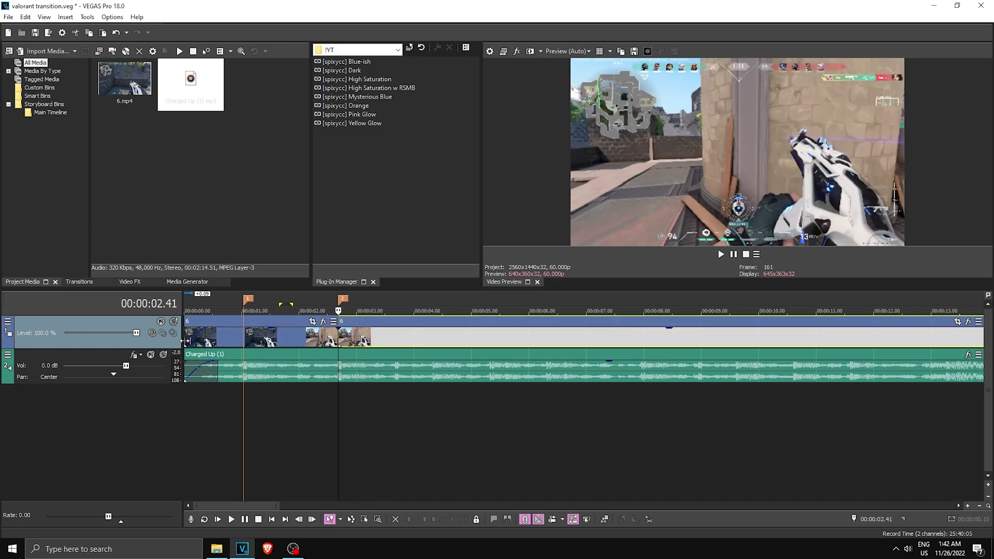
# - Insert a video track above the gameplay and move the second clip part onto it, starting at the second beat marker
pyautogui.rightClick(116, 326)
pyautogui.click(154, 346)
pyautogui.moveTo(361, 370); pyautogui.dragTo(350, 337)
pyautogui.scroll(3, 392, 347)
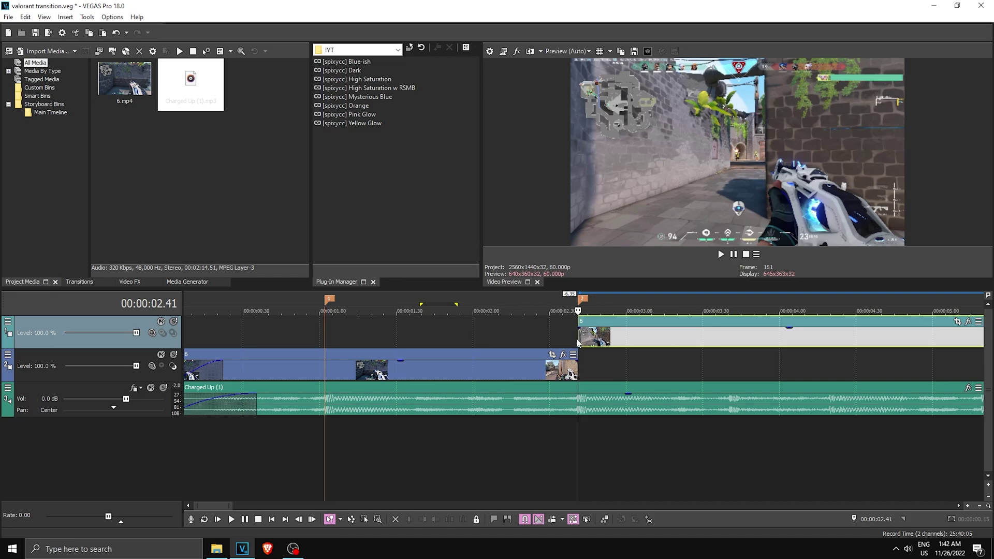
pyautogui.scroll(-1, 435, 352)
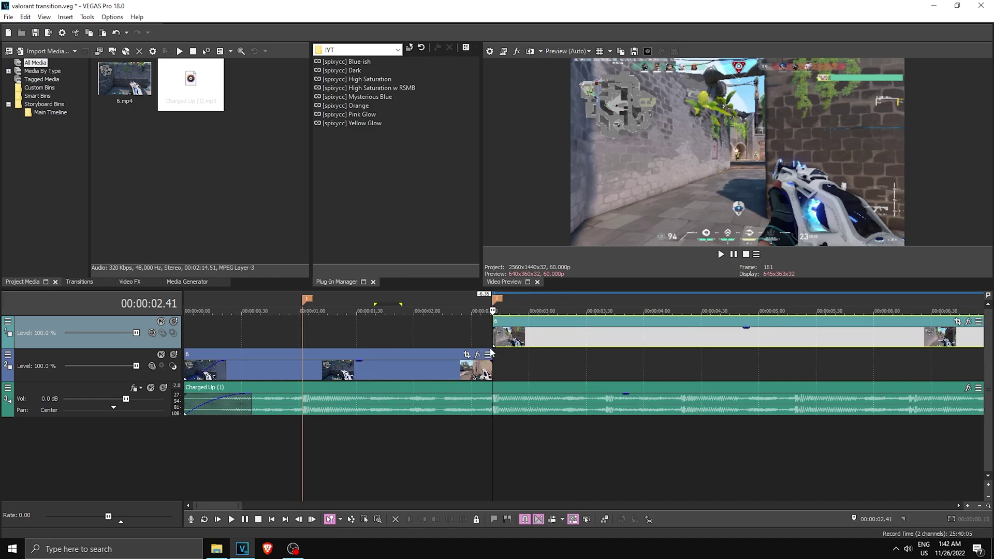
# - Find the transition's starting frame after the first beat and add a marker at 00:00:01.30
pyautogui.click(304, 330)
pyautogui.scroll(1, 304, 331)
pyautogui.click(366, 343)
pyautogui.moveTo(342, 340); pyautogui.dragTo(423, 329)
pyautogui.click(415, 327)
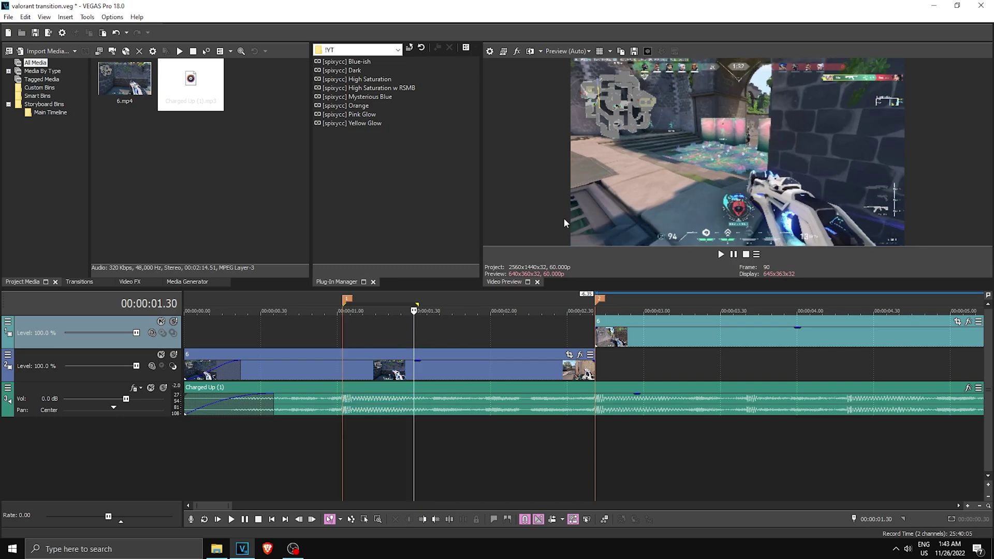
pyautogui.press('m')
pyautogui.click(427, 331)
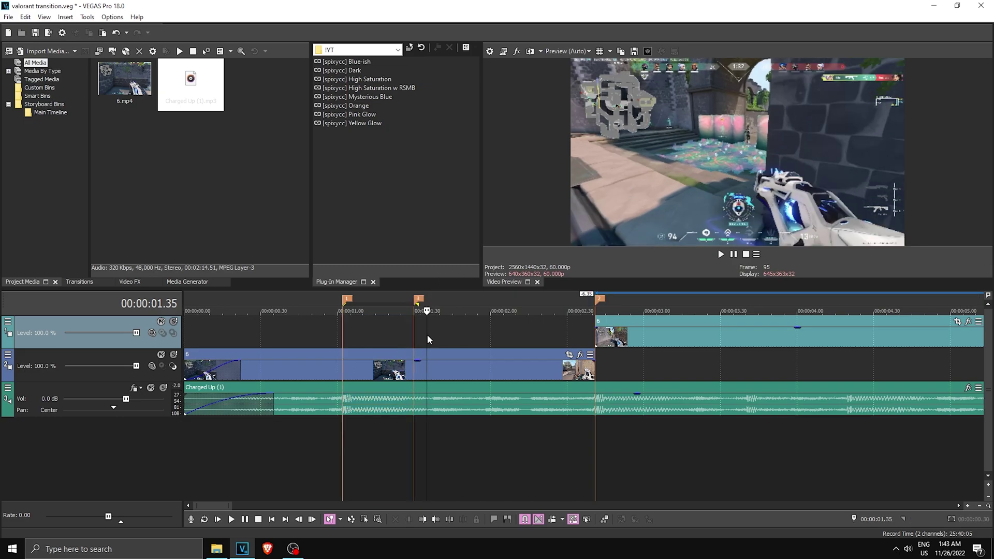
# - Add a marker 35 frames after the 00:00:01.30 marker and check the span between the two
pyautogui.click(413, 335)
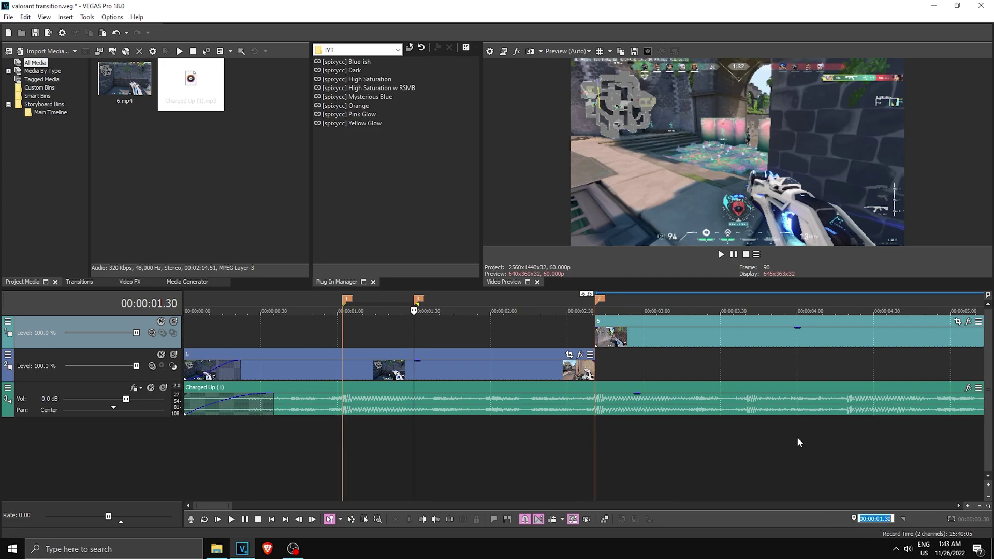
pyautogui.click(414, 332)
pyautogui.click(881, 519)
pyautogui.press('BackSpace')
pyautogui.write('+35')
pyautogui.press('Return')
pyautogui.press('m')
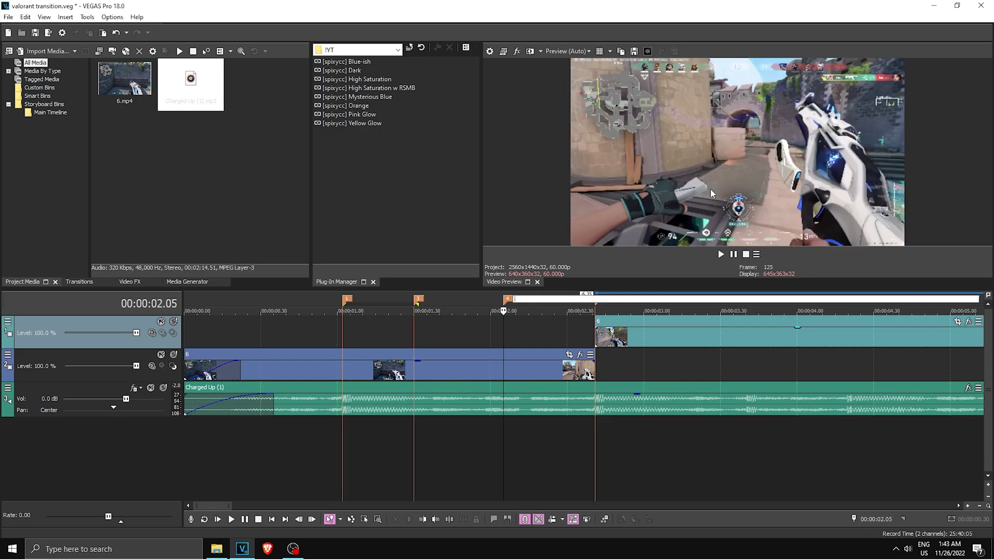
pyautogui.press('Return')
pyautogui.moveTo(418, 330); pyautogui.dragTo(501, 332)
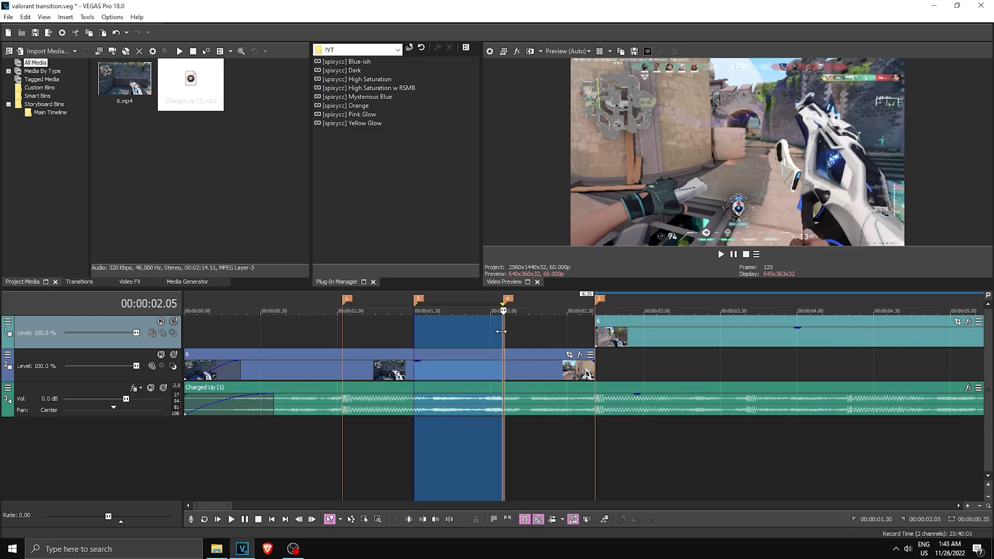
pyautogui.click(526, 340)
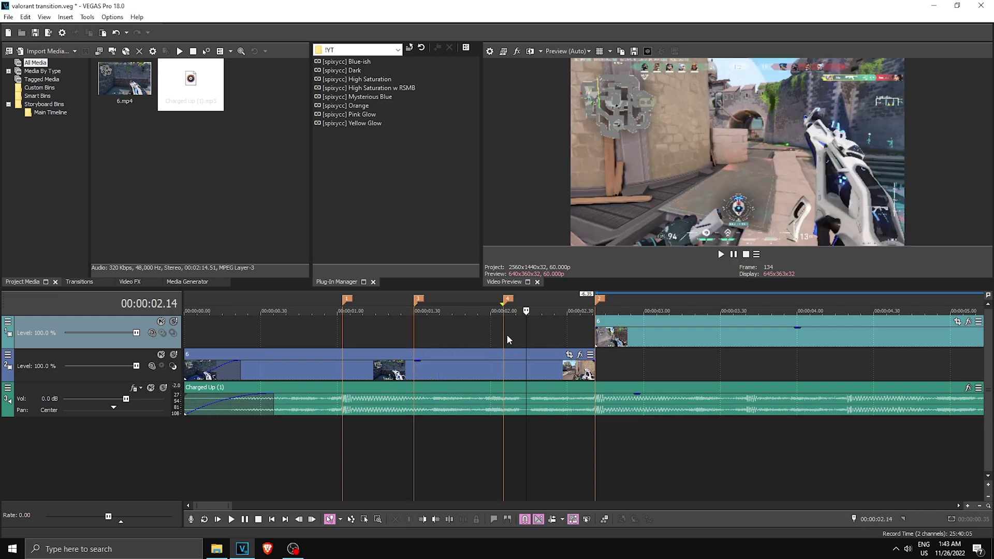
# - Extend the start of the second clip on the upper track back to the marker at 00:00:02.05
pyautogui.moveTo(596, 332); pyautogui.dragTo(502, 332)
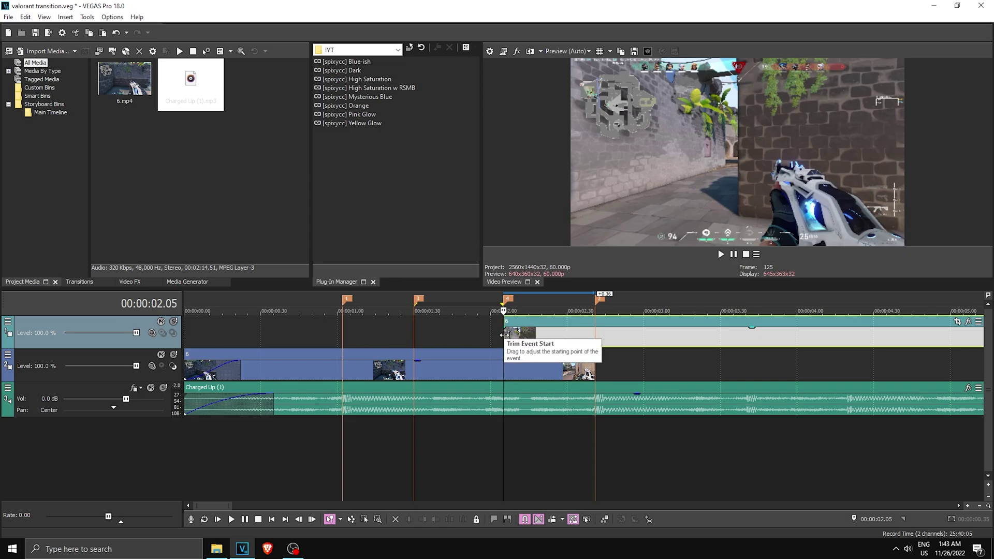
pyautogui.click(412, 332)
pyautogui.click(504, 334)
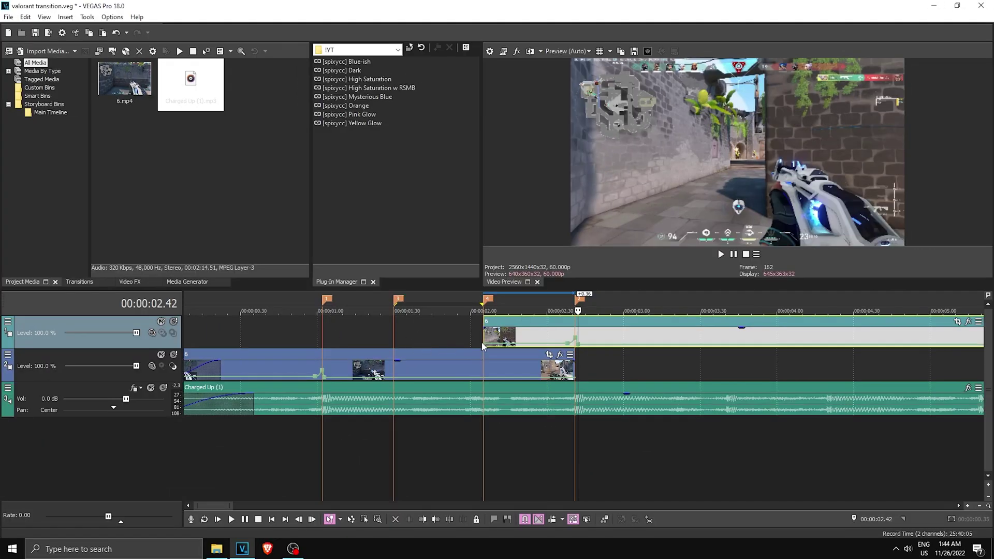
# - Save a snapshot of the preview frame at 00:00:02.05 as Image22.jpg in Downloads
pyautogui.click(482, 338)
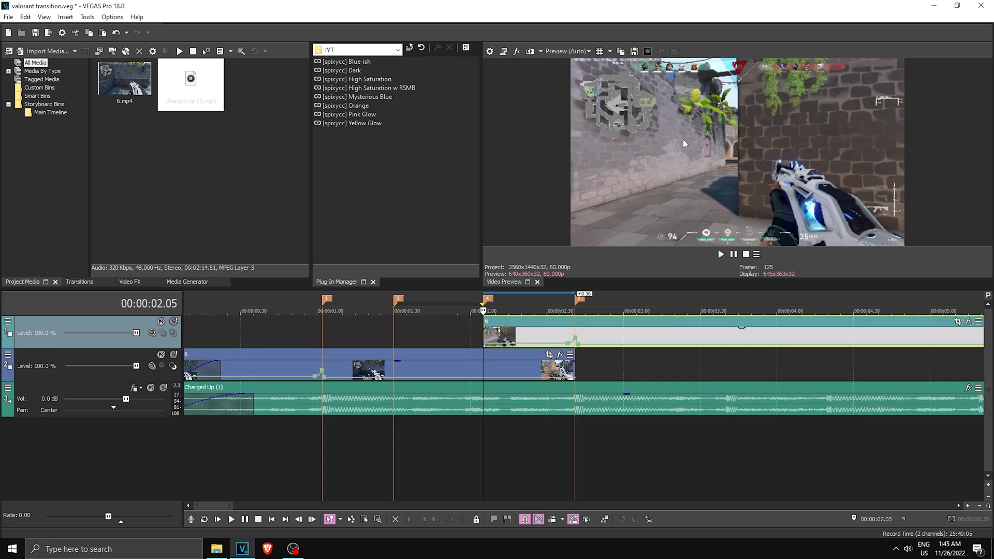
pyautogui.click(635, 52)
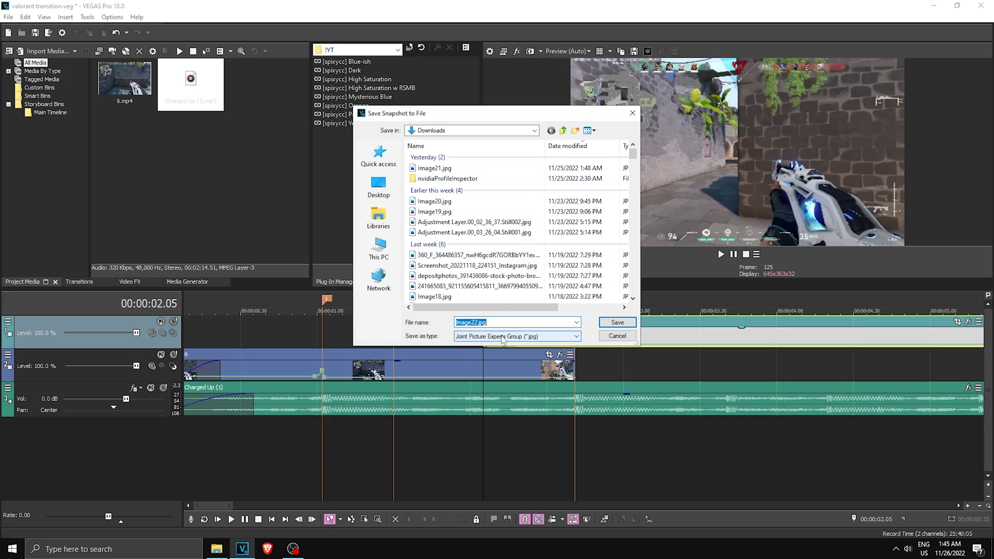
pyautogui.click(618, 322)
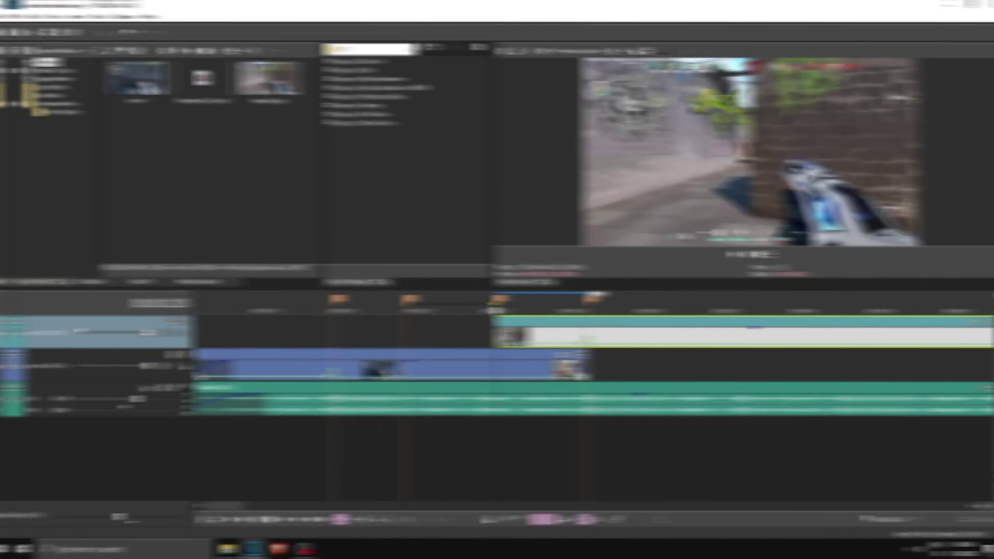
# - Insert five empty video tracks above the second clip's track
pyautogui.rightClick(123, 321)
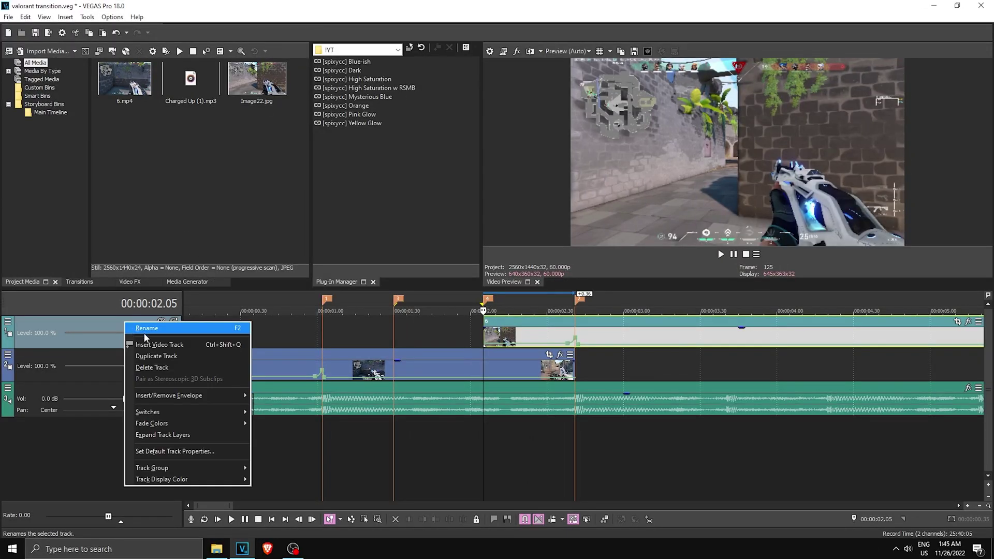
pyautogui.click(155, 344)
pyautogui.rightClick(124, 323)
pyautogui.click(155, 346)
pyautogui.rightClick(129, 320)
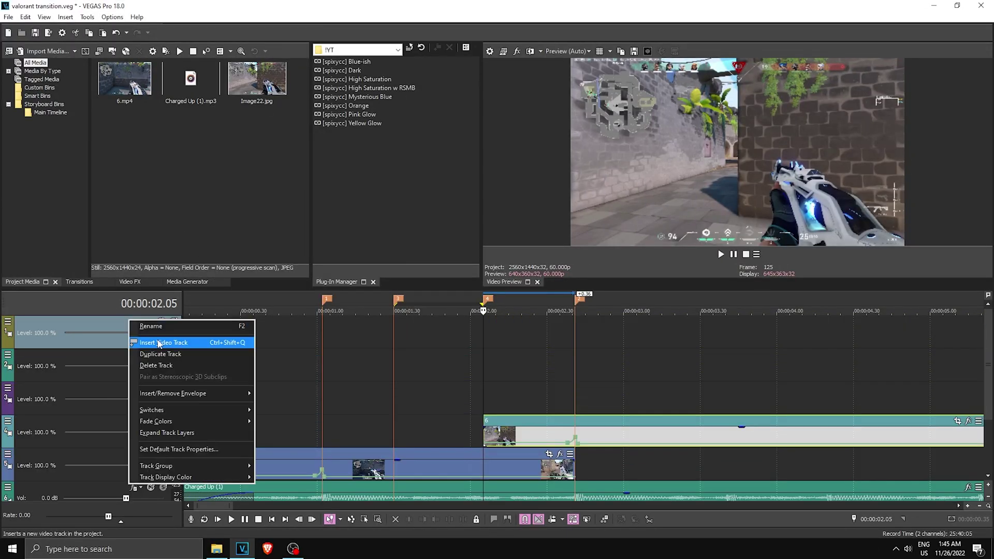
pyautogui.click(157, 343)
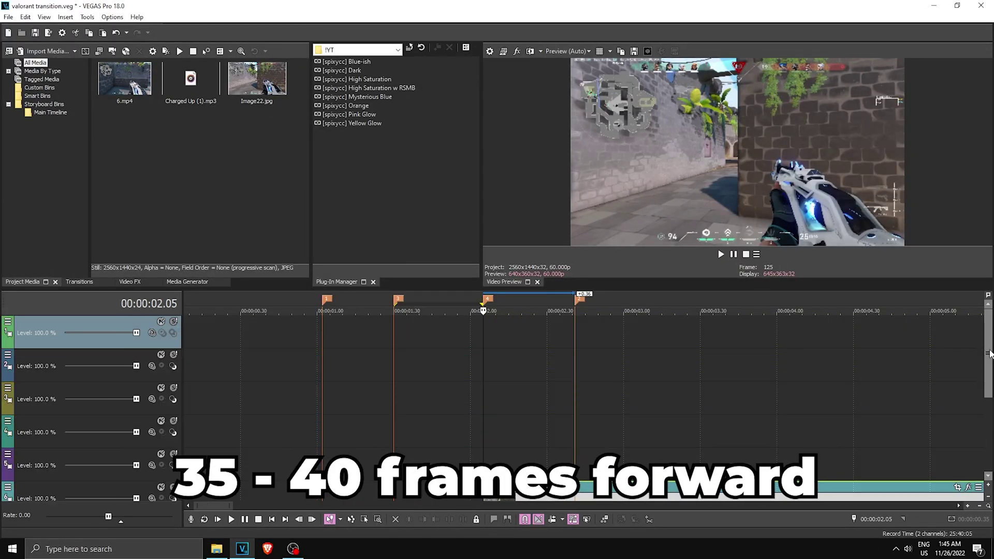
# - Place Image22.jpg directly before the second clip, fit it between the 00:00:01.30 and 00:00:02.05 markers, and delete the excess
pyautogui.moveTo(989, 352); pyautogui.dragTo(989, 385)
pyautogui.moveTo(257, 83)
pyautogui.mouseDown()
pyautogui.moveTo(362, 129)
pyautogui.moveTo(386, 413)
pyautogui.moveTo(432, 421)
pyautogui.moveTo(436, 436)
pyautogui.mouseUp()
pyautogui.click(501, 404)
pyautogui.click(477, 402)
pyautogui.click(485, 402)
pyautogui.press('s')
pyautogui.click(499, 399)
pyautogui.press('Delete')
pyautogui.click(411, 404)
pyautogui.moveTo(395, 401); pyautogui.dragTo(485, 400)
pyautogui.click(448, 400)
pyautogui.scroll(1, 443, 434)
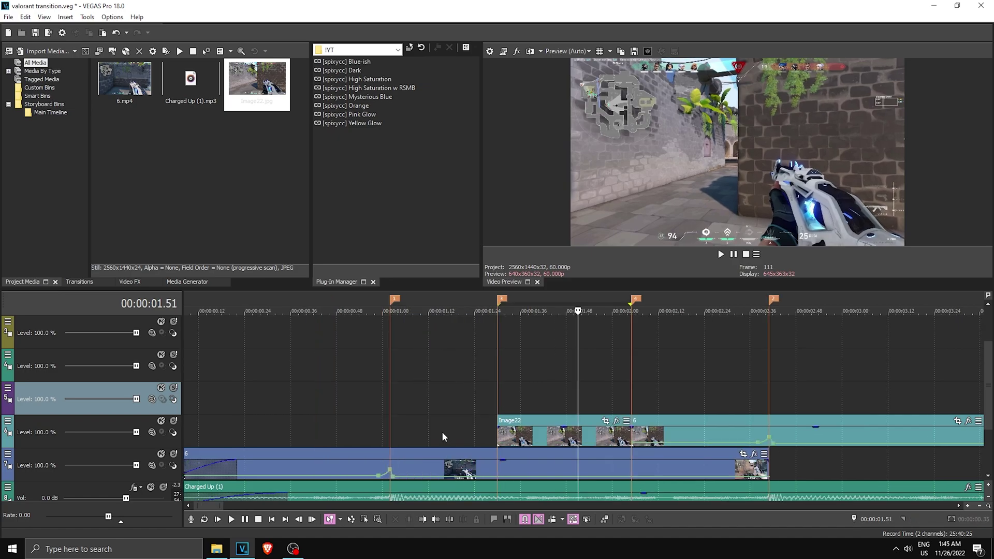
# - Open Image22's pan/crop settings at the 00:00:01.30 marker, enable masking with cursor sync, and enlarge the editing window
pyautogui.click(499, 409)
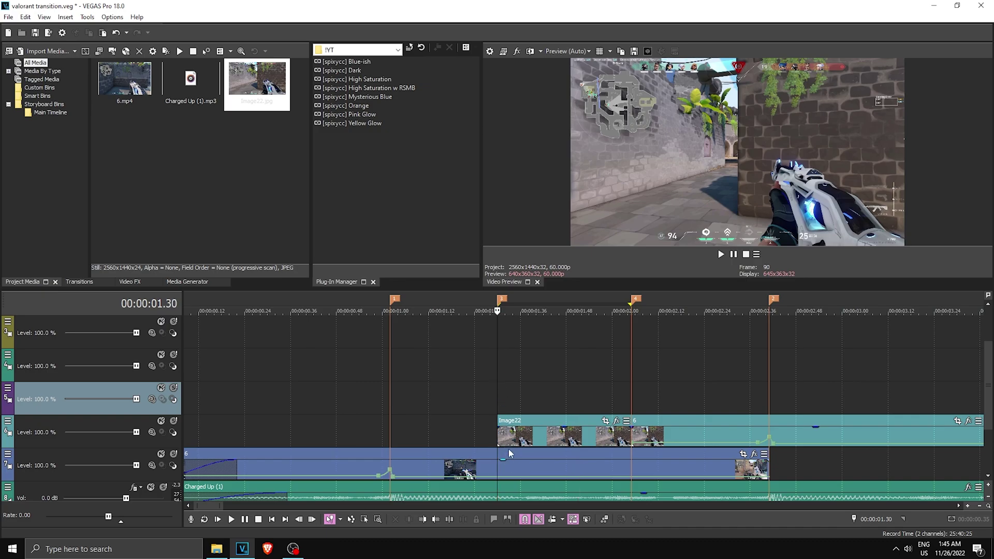
pyautogui.click(605, 421)
pyautogui.click(88, 484)
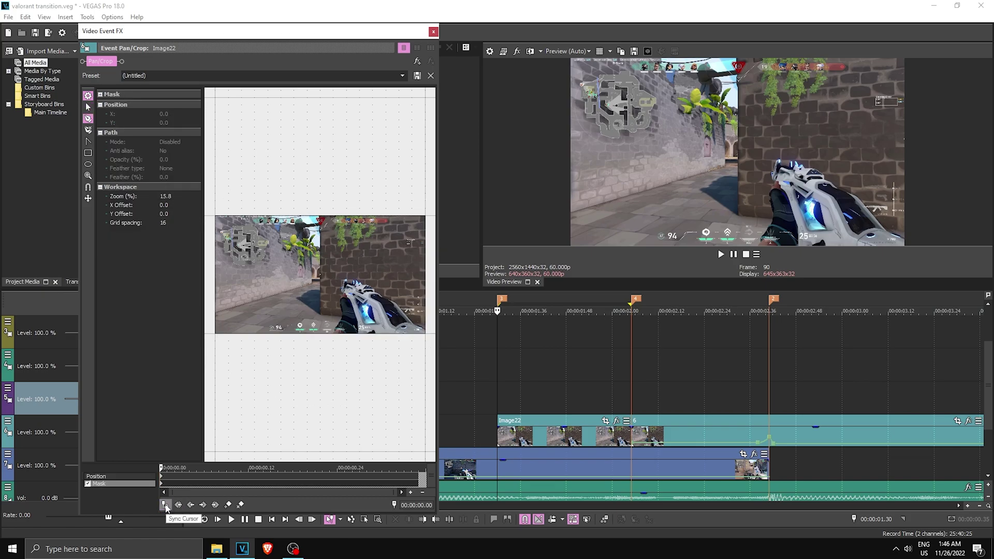
pyautogui.click(165, 506)
pyautogui.scroll(3, 162, 487)
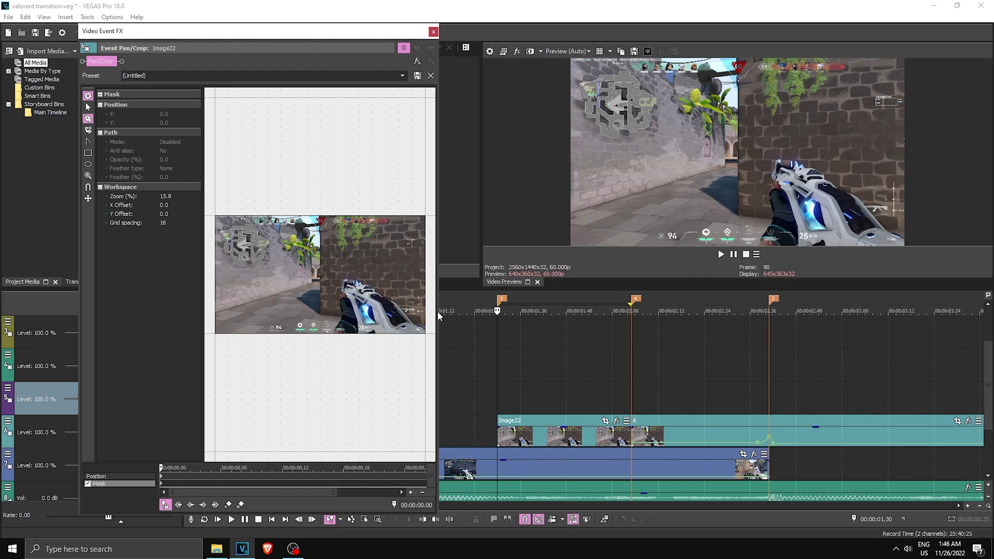
pyautogui.moveTo(439, 314); pyautogui.dragTo(600, 314)
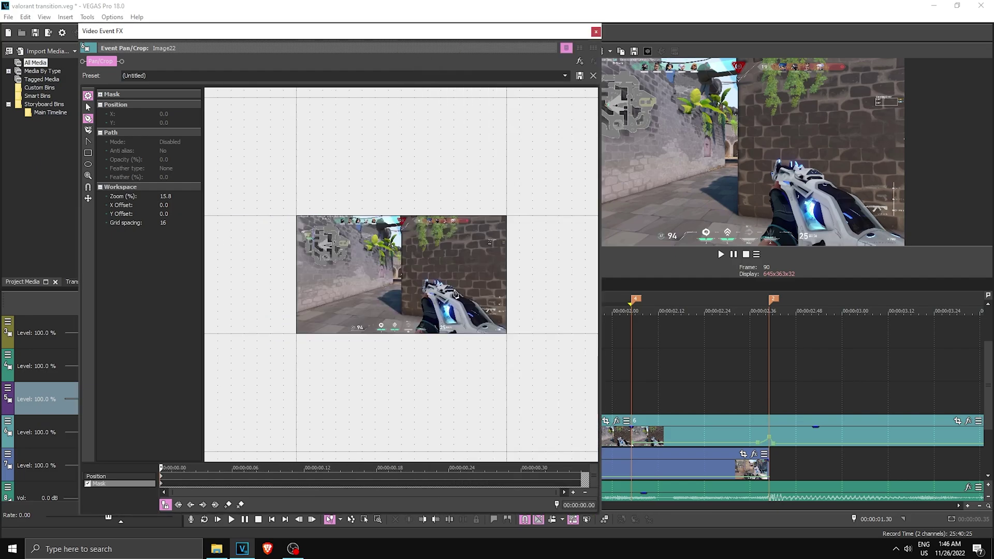
# - Draw a closed mask around the gun and hand on Image22, continuing slightly below the image's lower edge
pyautogui.scroll(3, 695, 389)
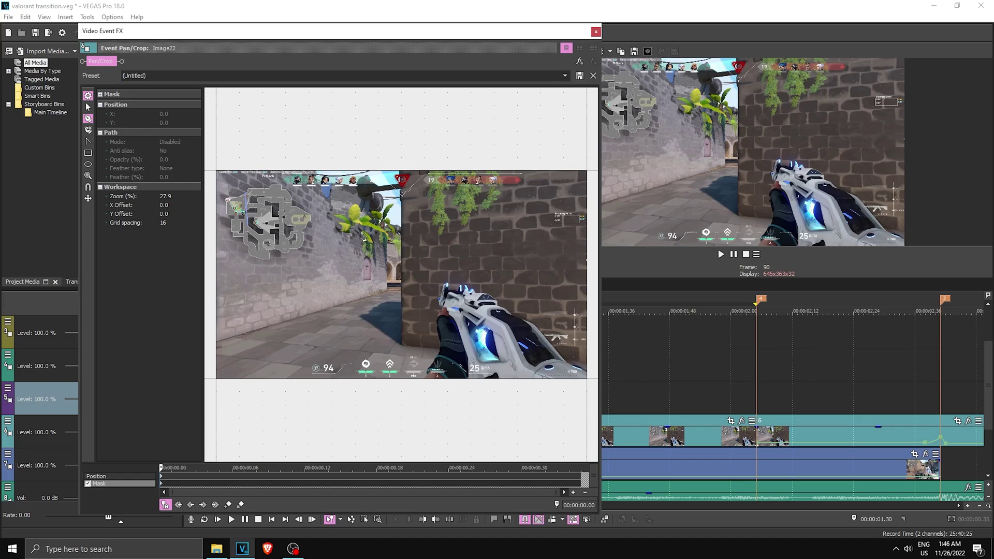
pyautogui.scroll(3, 449, 288)
pyautogui.click(88, 107)
pyautogui.moveTo(516, 304); pyautogui.dragTo(398, 240)
pyautogui.scroll(5, 90, 115)
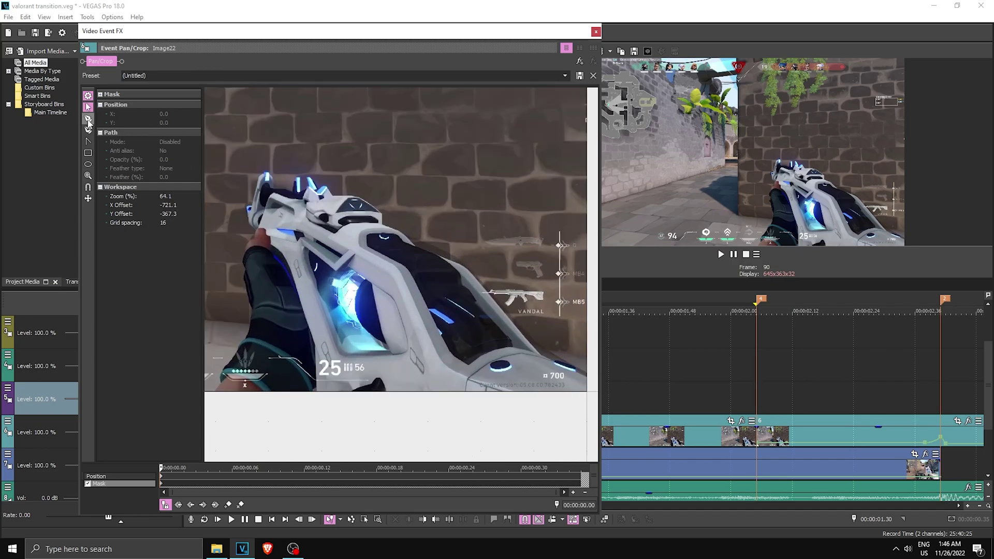
pyautogui.click(89, 121)
pyautogui.click(89, 121)
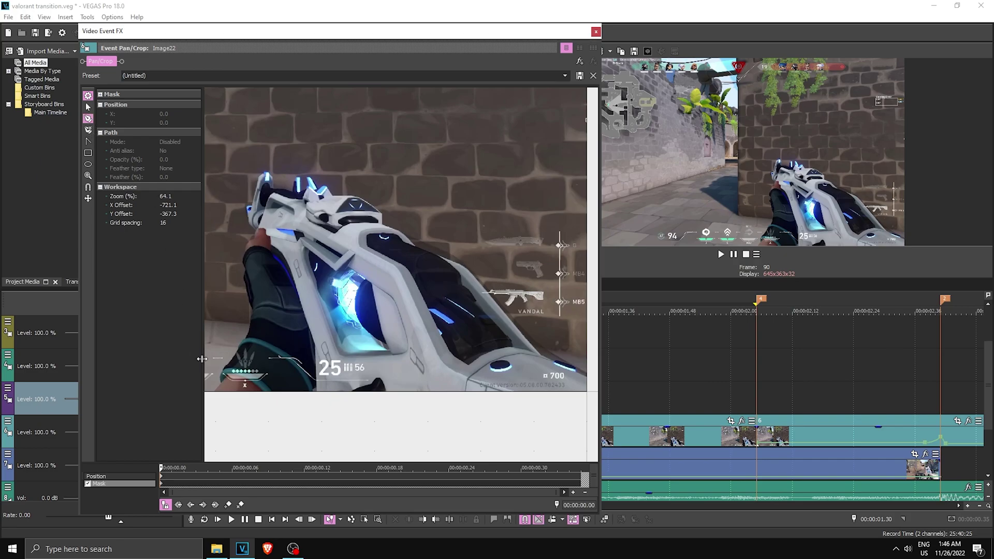
pyautogui.click(212, 393)
pyautogui.click(221, 384)
pyautogui.click(225, 370)
pyautogui.click(240, 348)
pyautogui.click(250, 328)
pyautogui.click(249, 298)
pyautogui.click(243, 257)
pyautogui.click(247, 244)
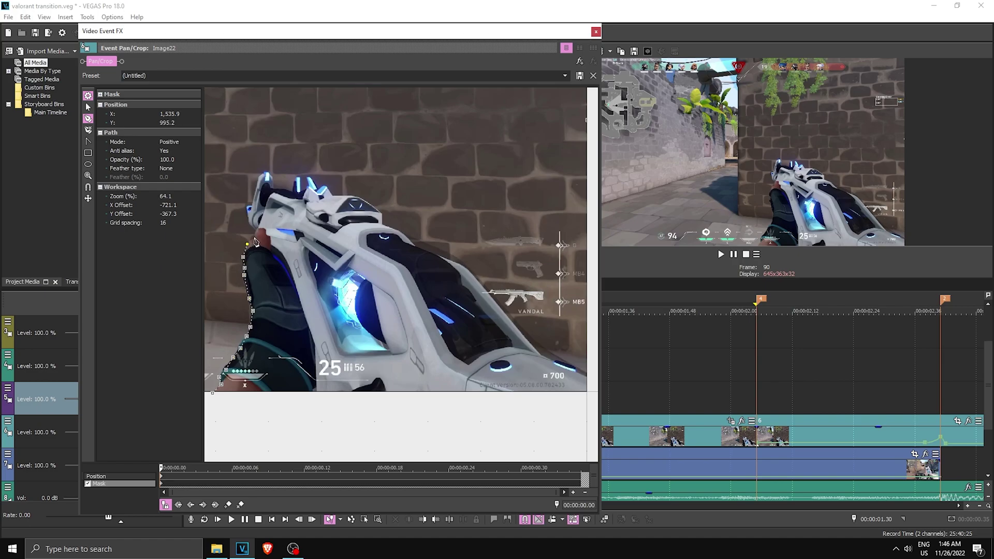
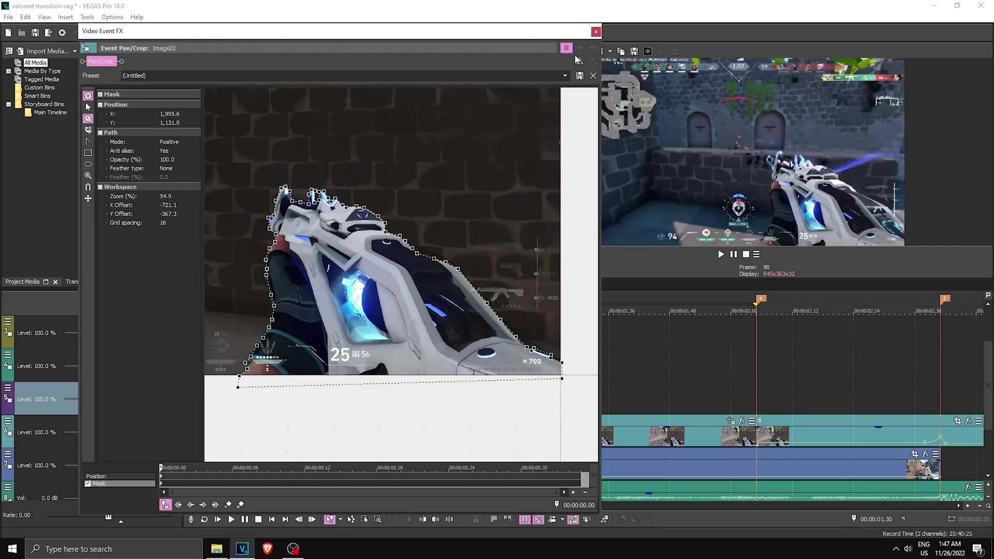
pyautogui.click(596, 31)
# - Copy the gun-masked Image22 onto the empty track directly above, aligned with the 00:00:01.30 marker
pyautogui.click(619, 441)
pyautogui.scroll(-3, 601, 442)
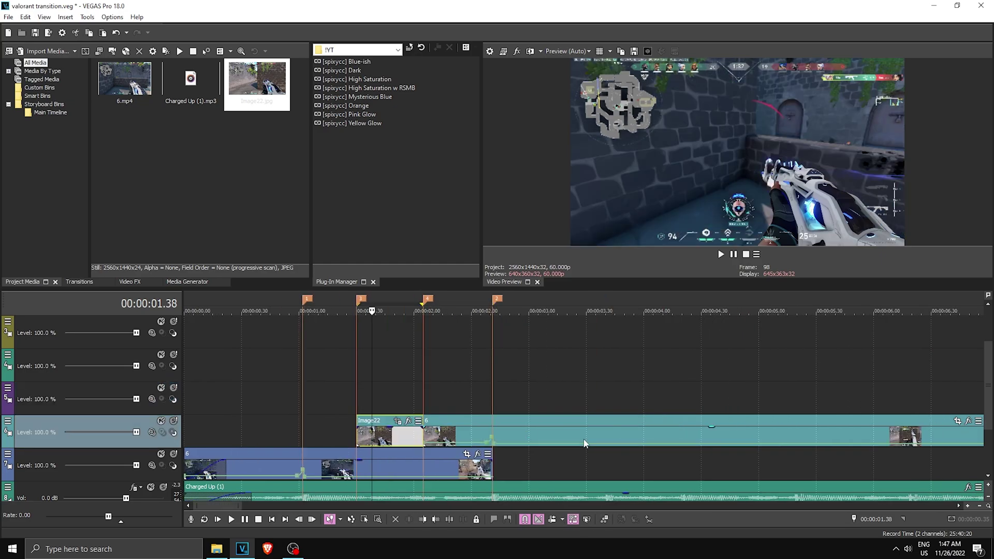
pyautogui.scroll(2, 581, 435)
pyautogui.click(570, 400)
pyautogui.hotkey('ctrl', 'v')
pyautogui.moveTo(615, 400); pyautogui.dragTo(574, 400)
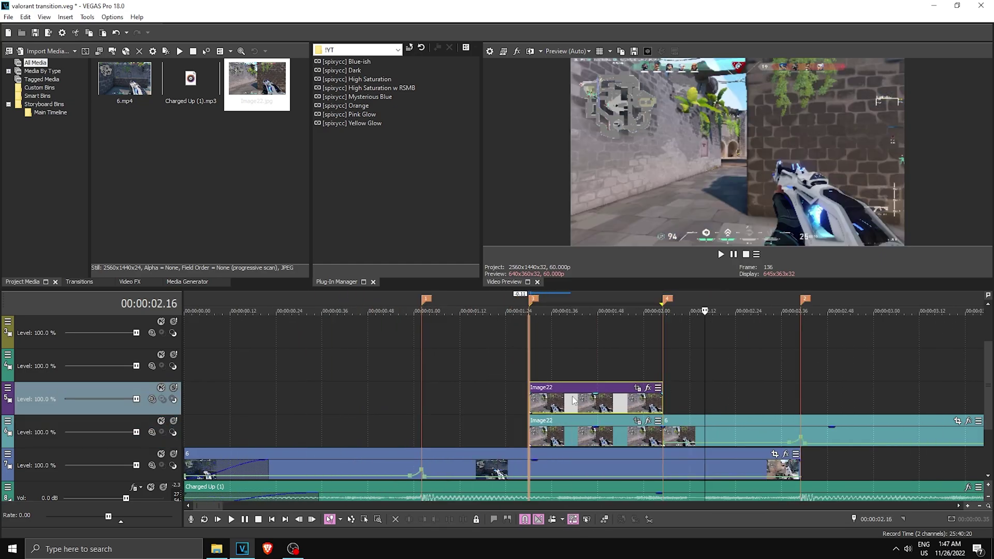
# - Open the pan/crop settings of the Image22 copy on track 5 and reset its mask
pyautogui.click(529, 403)
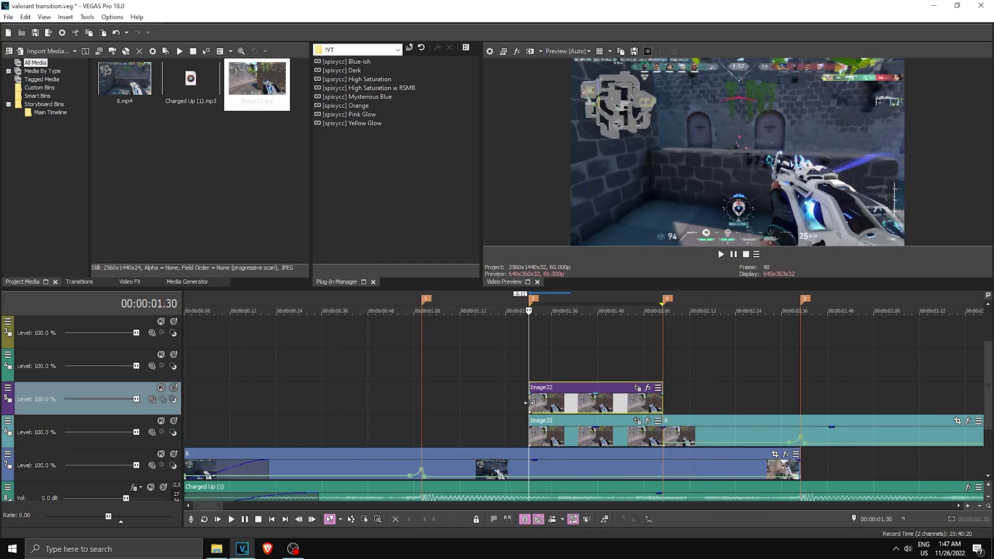
pyautogui.click(638, 389)
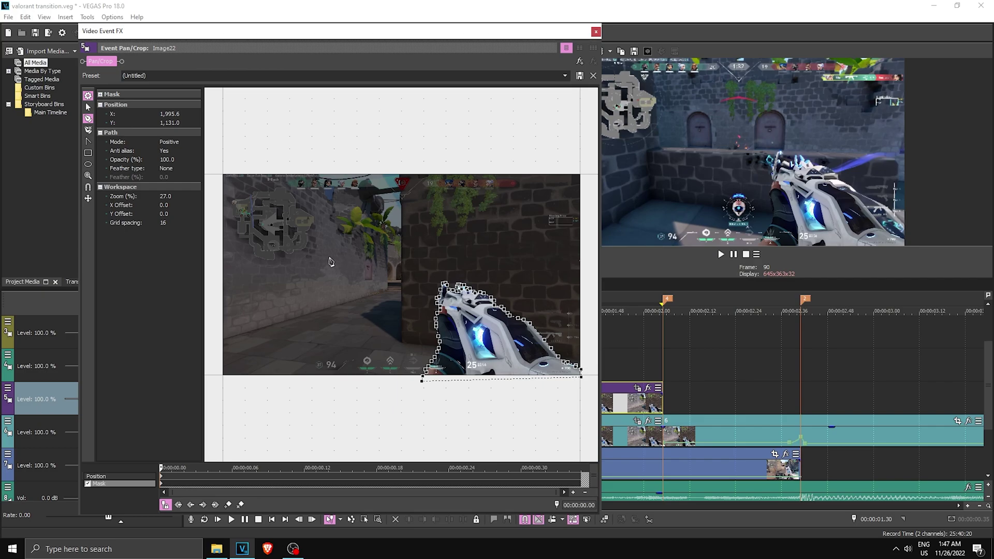
pyautogui.rightClick(366, 241)
pyautogui.click(386, 242)
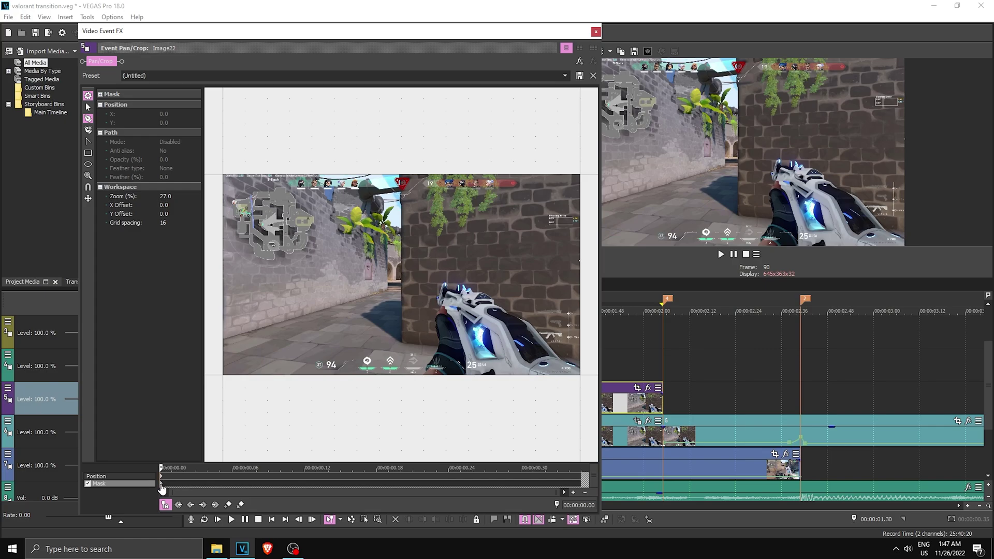
# - Mask the right-hand brick wall on the track 5 Image22 copy, following the gun's outline so the gun is excluded
pyautogui.scroll(4, 691, 394)
pyautogui.scroll(-1, 684, 393)
pyautogui.click(88, 108)
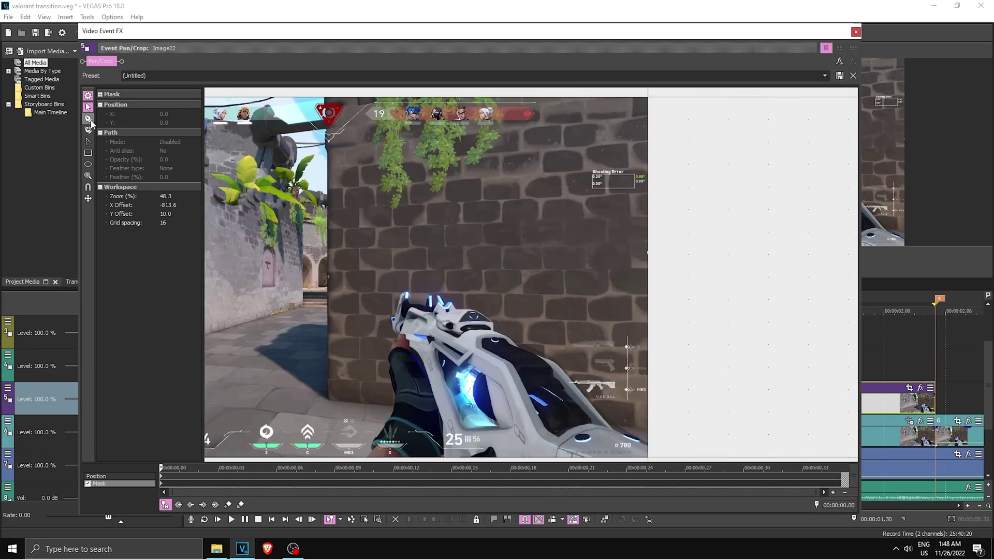
pyautogui.click(88, 119)
pyautogui.click(327, 399)
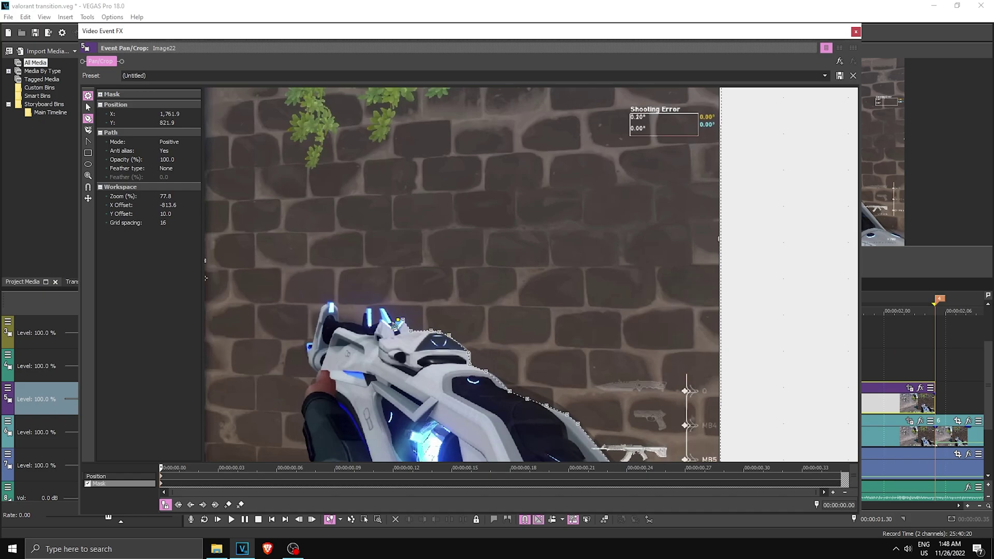
pyautogui.moveTo(600, 183); pyautogui.dragTo(511, 330)
pyautogui.moveTo(665, 36); pyautogui.dragTo(346, 90)
pyautogui.moveTo(479, 84); pyautogui.dragTo(672, 26)
pyautogui.click(730, 29)
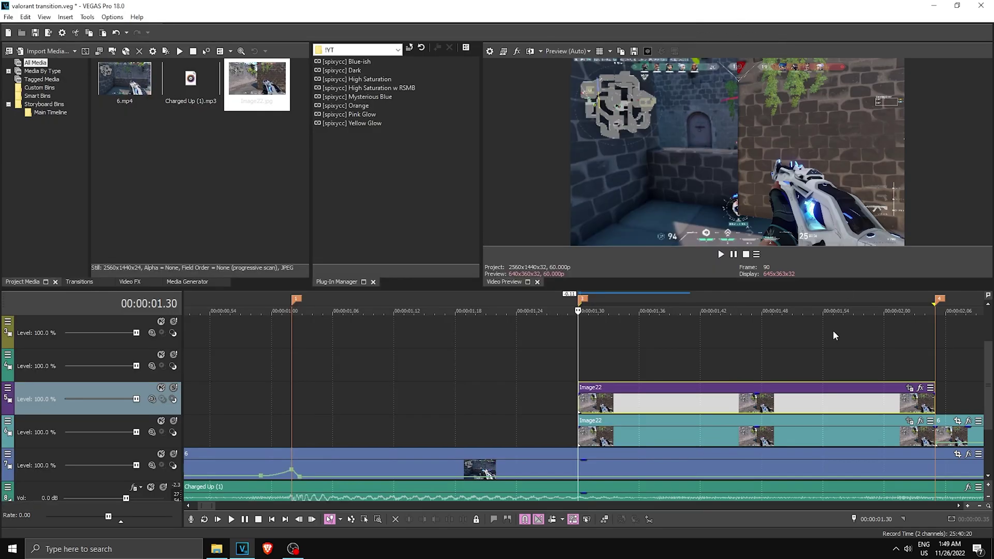
# - Paste another Image22 copy on track 4, aligned with the 00:00:01.30 marker, and reset its mask
pyautogui.scroll(-1, 829, 330)
pyautogui.click(602, 362)
pyautogui.hotkey('ctrl', 'v')
pyautogui.moveTo(657, 371); pyautogui.dragTo(634, 369)
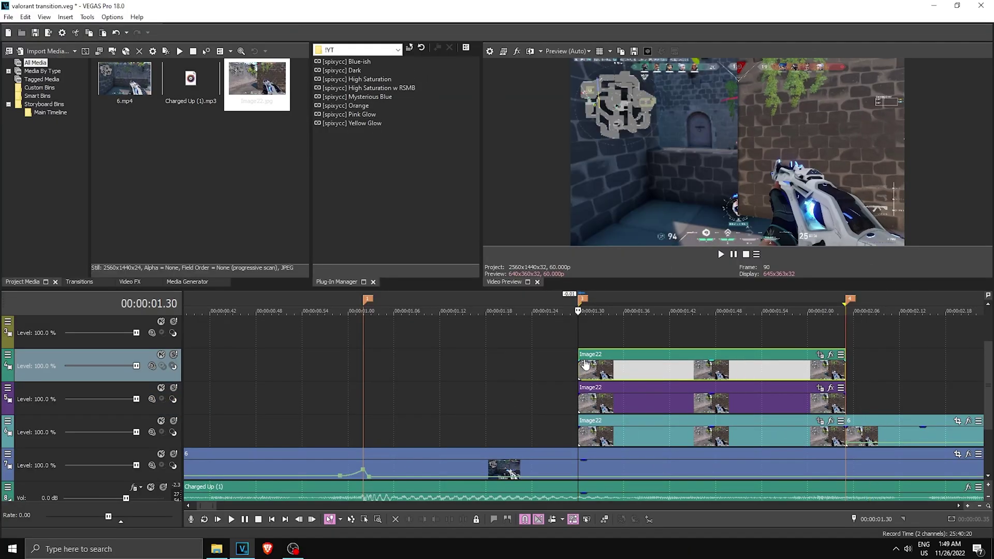
pyautogui.click(820, 355)
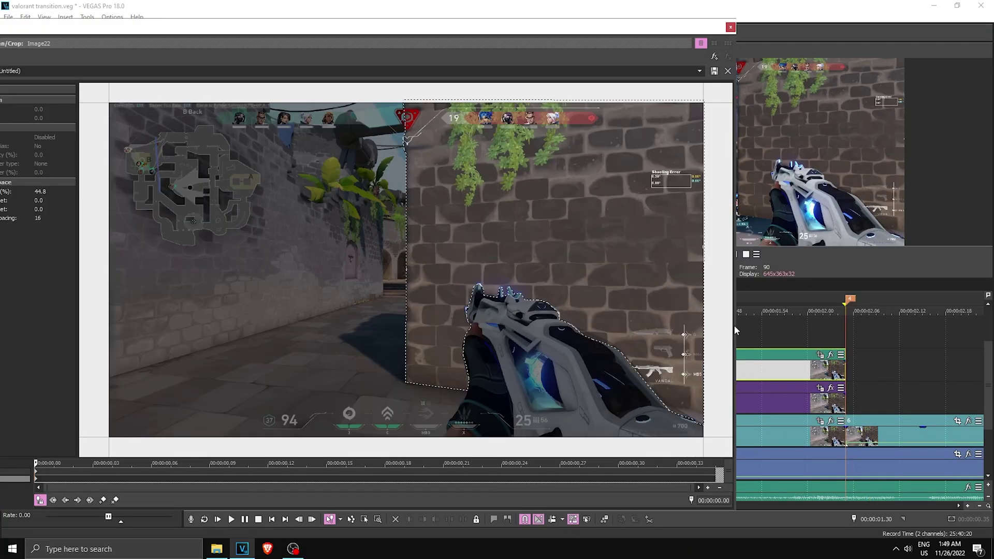
pyautogui.rightClick(328, 244)
pyautogui.click(334, 249)
# - Mask the sky and the archway area between the two walls on the track 4 Image22 copy
pyautogui.scroll(-1, 363, 251)
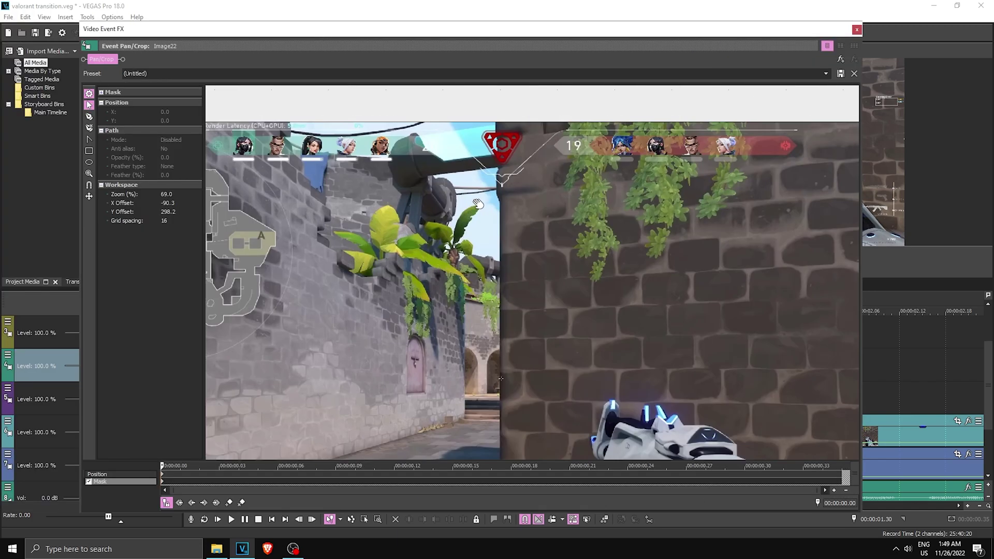
pyautogui.scroll(3, 543, 207)
pyautogui.click(570, 299)
pyautogui.click(546, 220)
pyautogui.click(553, 192)
pyautogui.click(543, 145)
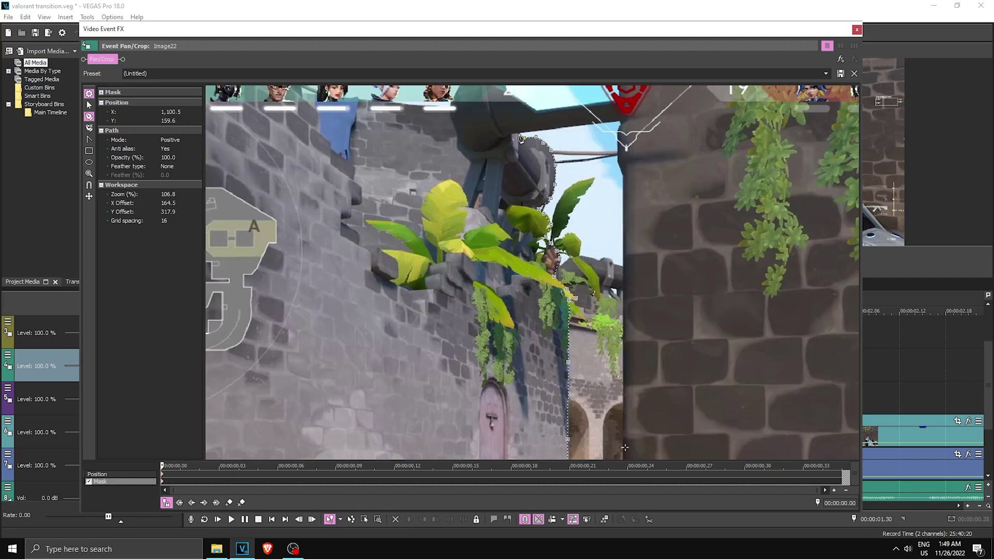
pyautogui.scroll(-2, 497, 139)
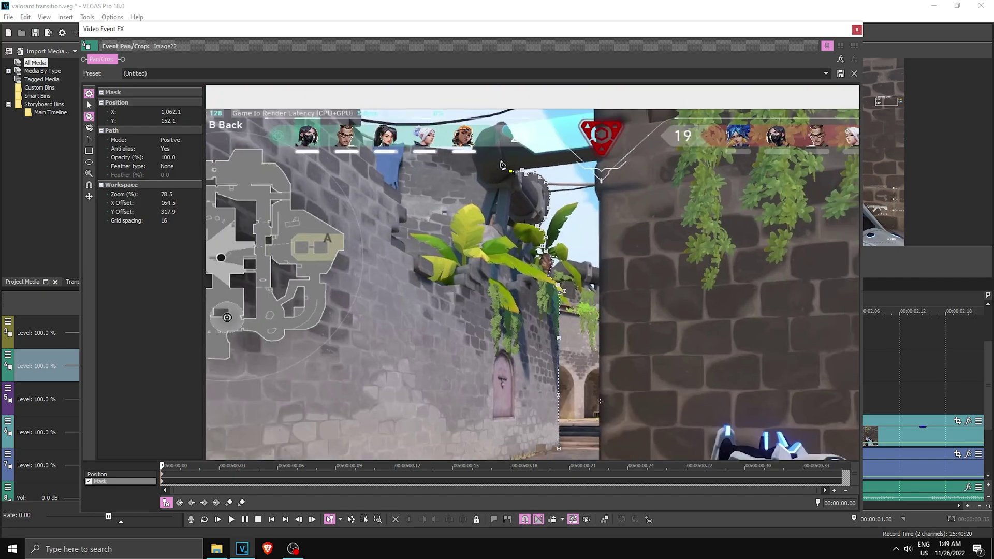
pyautogui.click(498, 133)
pyautogui.click(501, 125)
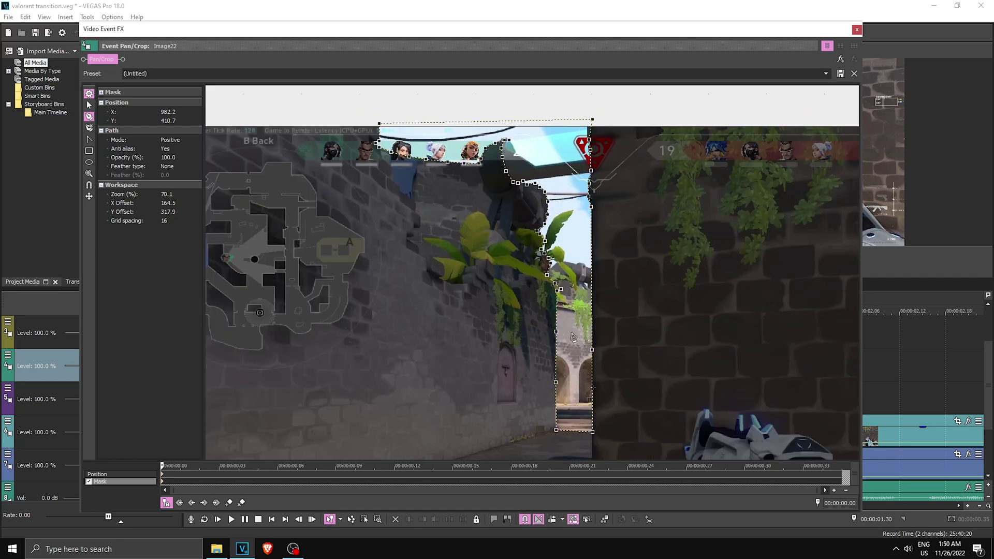
pyautogui.click(858, 30)
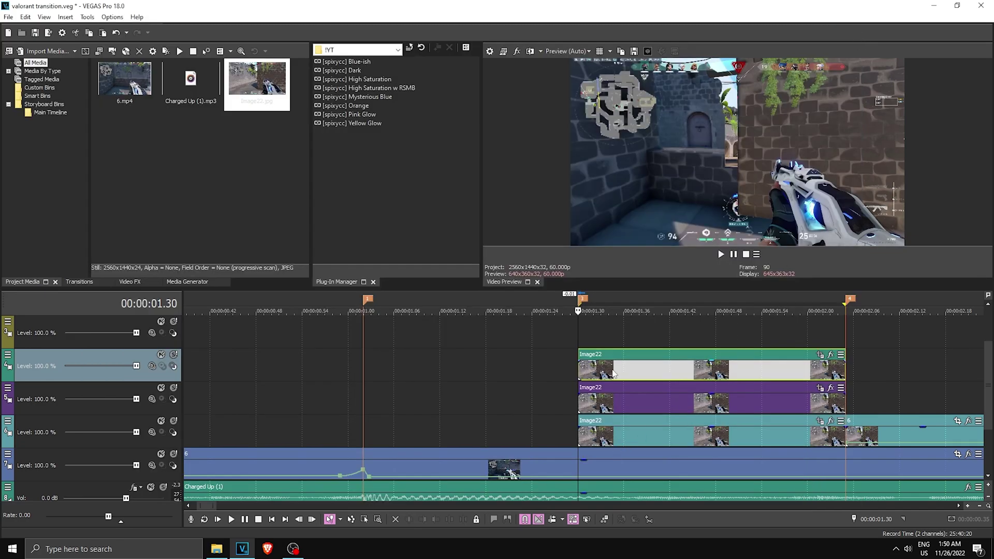
# - Duplicate the track 4 Image22 layer onto track 3 and reset the duplicate's mask
pyautogui.keyDown('ctrl'); pyautogui.moveTo(612, 374); pyautogui.dragTo(616, 337); pyautogui.keyUp('ctrl')
pyautogui.click(820, 322)
pyautogui.rightClick(548, 240)
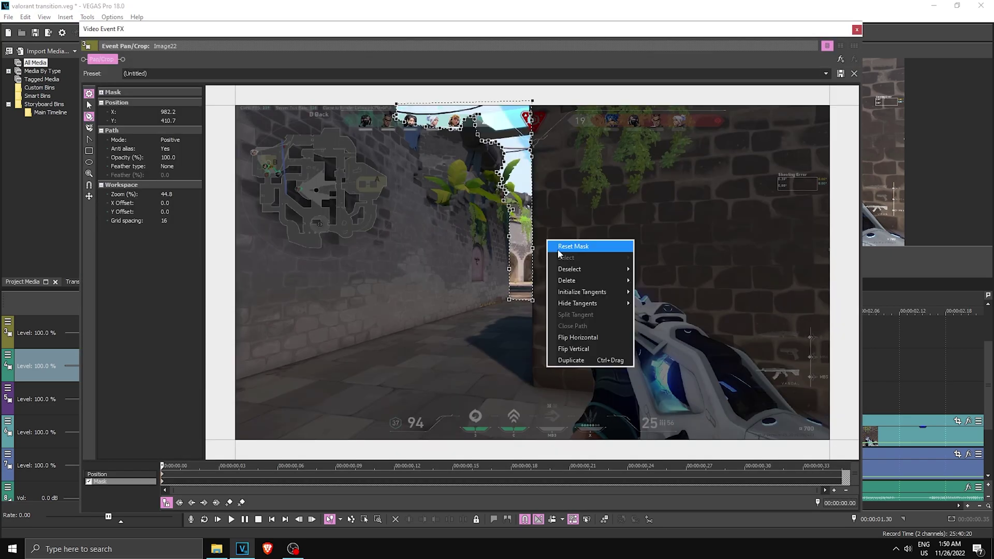
pyautogui.click(561, 254)
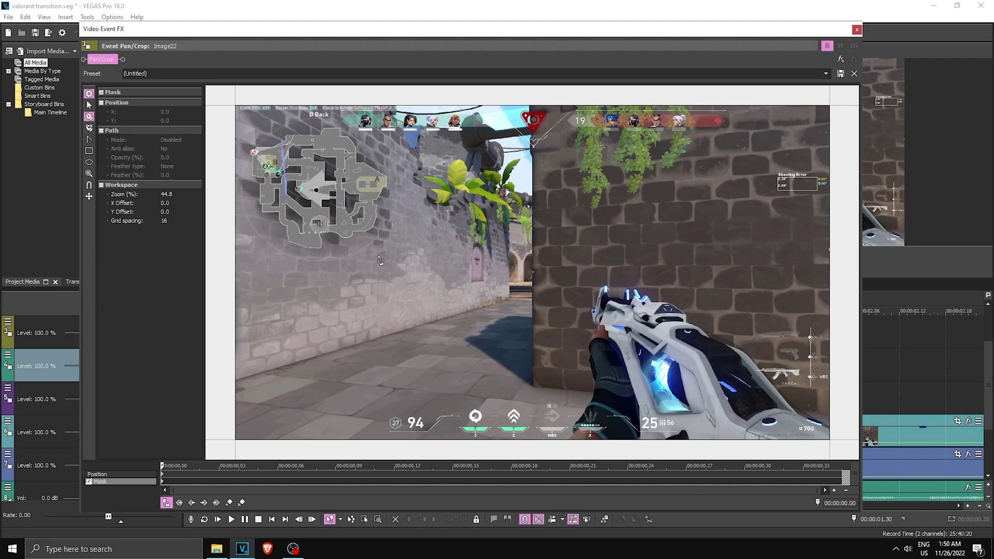
# - Mask the left-hand stone wall, including its plants and the minimap, on the track 3 Image22 copy
pyautogui.scroll(3, 399, 170)
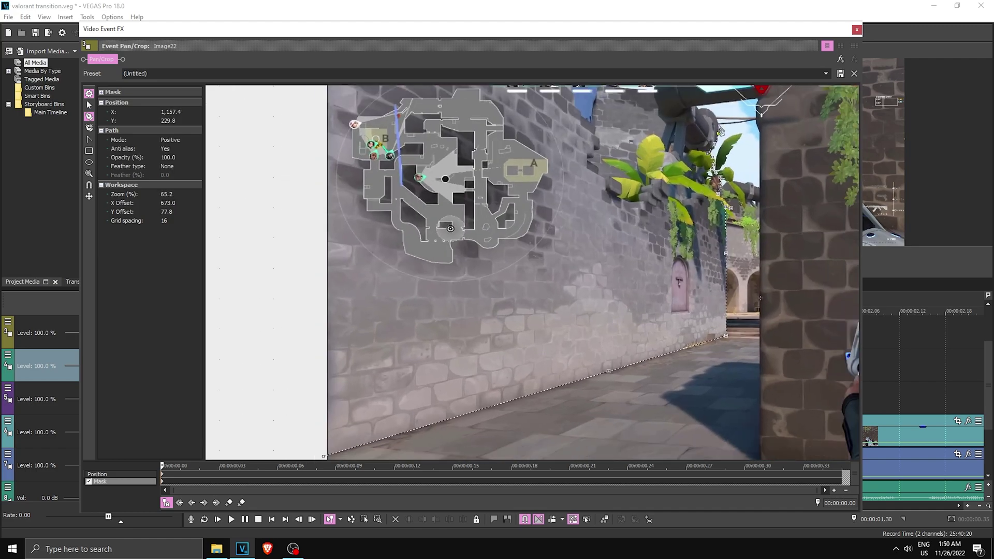
pyautogui.scroll(-2, 678, 95)
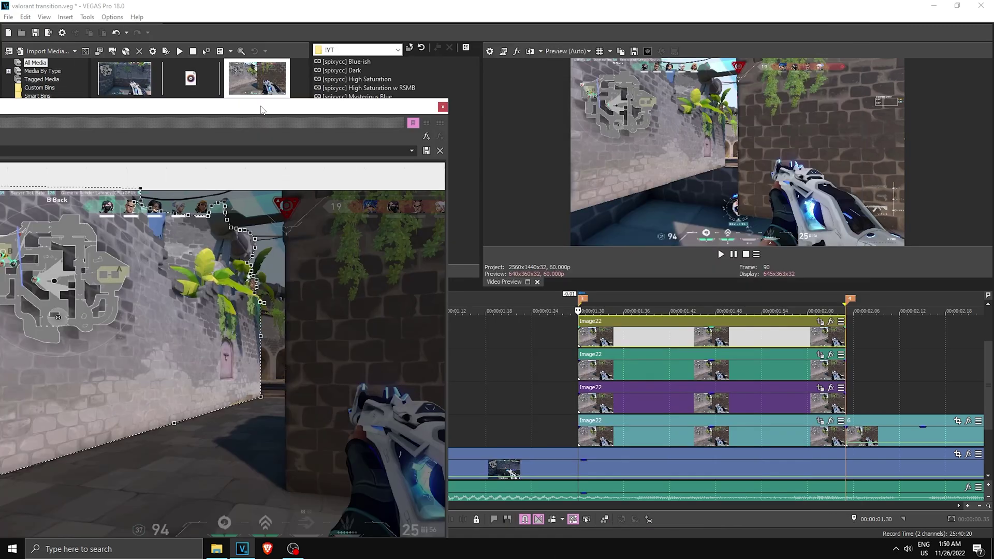
pyautogui.moveTo(262, 107); pyautogui.dragTo(676, 30)
pyautogui.click(857, 30)
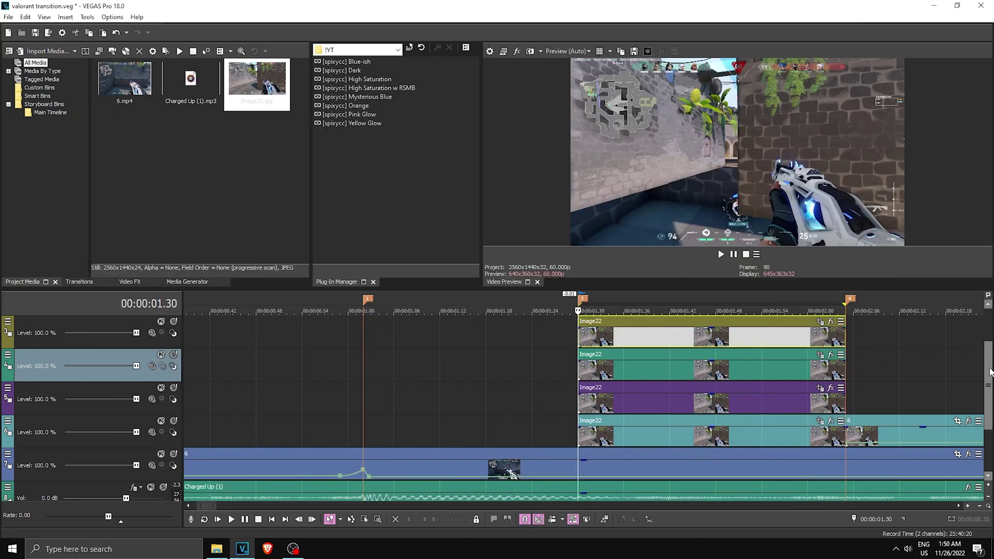
# - Duplicate the Image22 layer onto track 2 and reset the duplicate's mask
pyautogui.scroll(1, 669, 400)
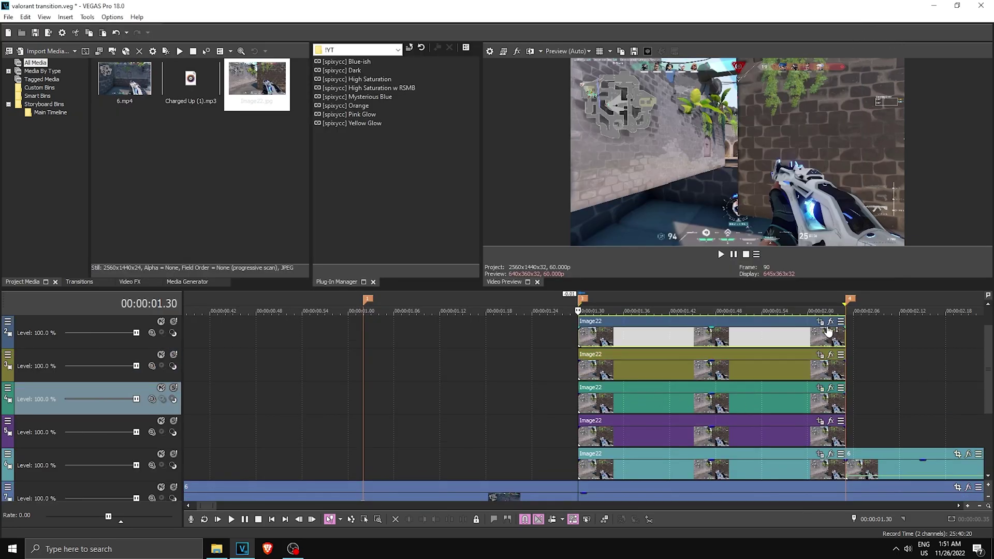
pyautogui.click(820, 354)
pyautogui.rightClick(511, 313)
pyautogui.click(521, 321)
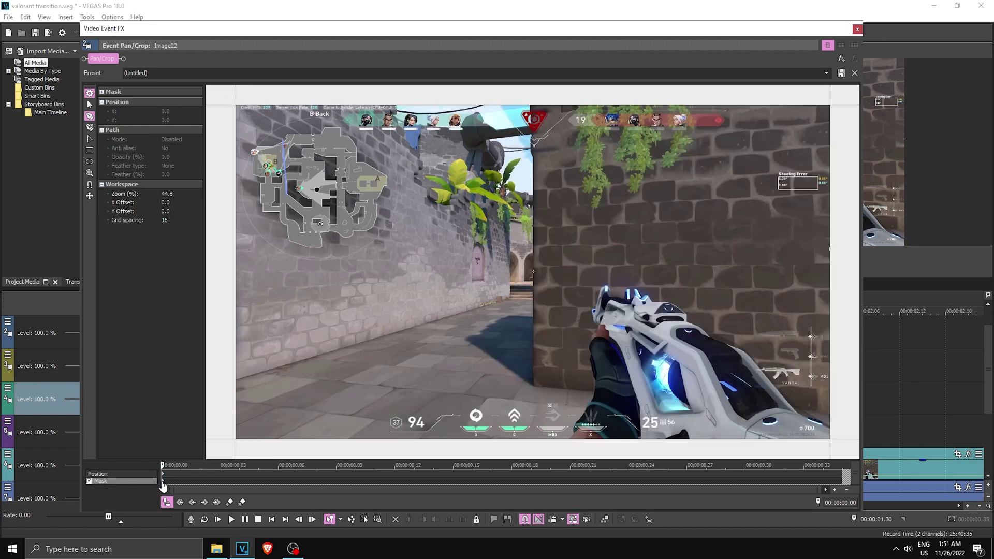
# - Mask the stone floor between the walls and the gun hand on the track 2 Image22 copy
pyautogui.moveTo(454, 320); pyautogui.dragTo(554, 253)
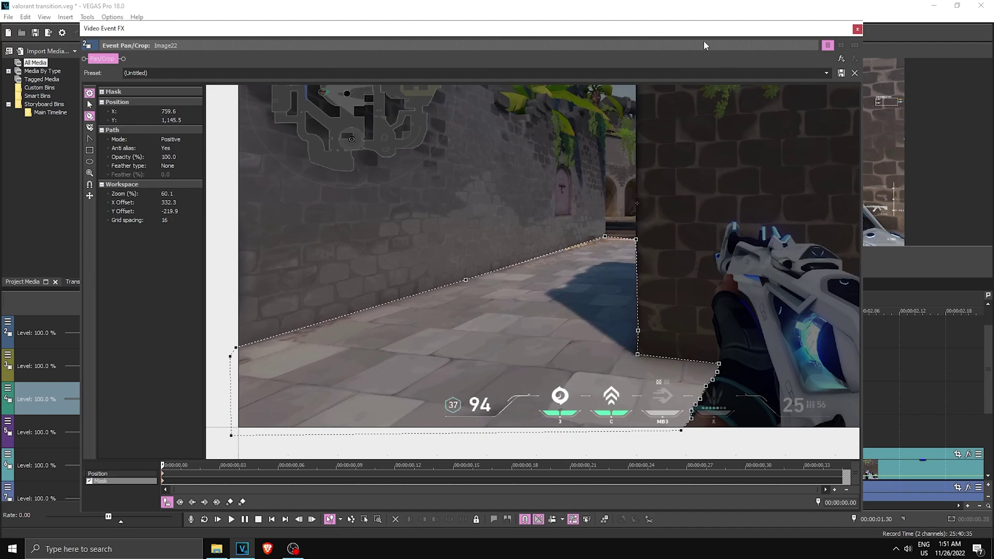
pyautogui.moveTo(705, 30); pyautogui.dragTo(434, 67)
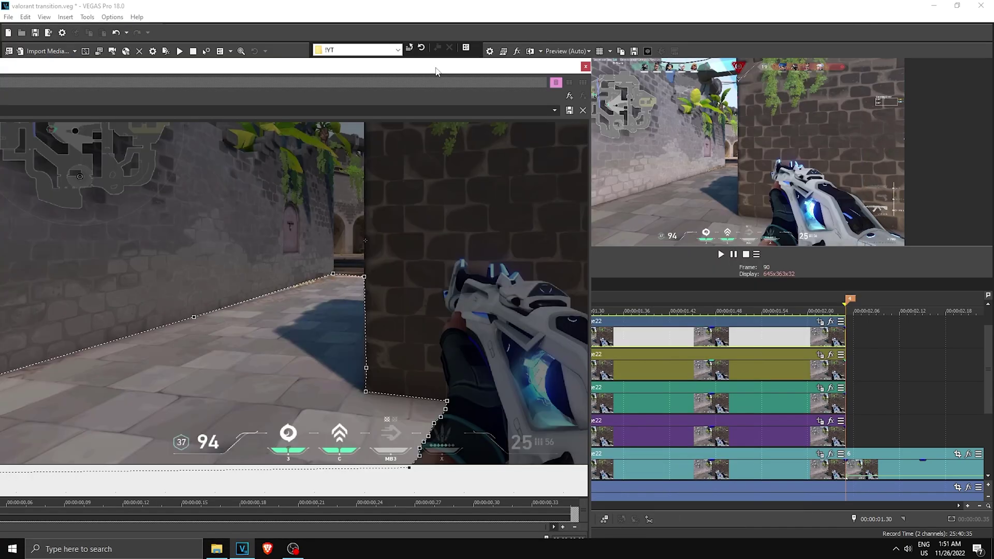
pyautogui.moveTo(434, 68); pyautogui.dragTo(517, 45)
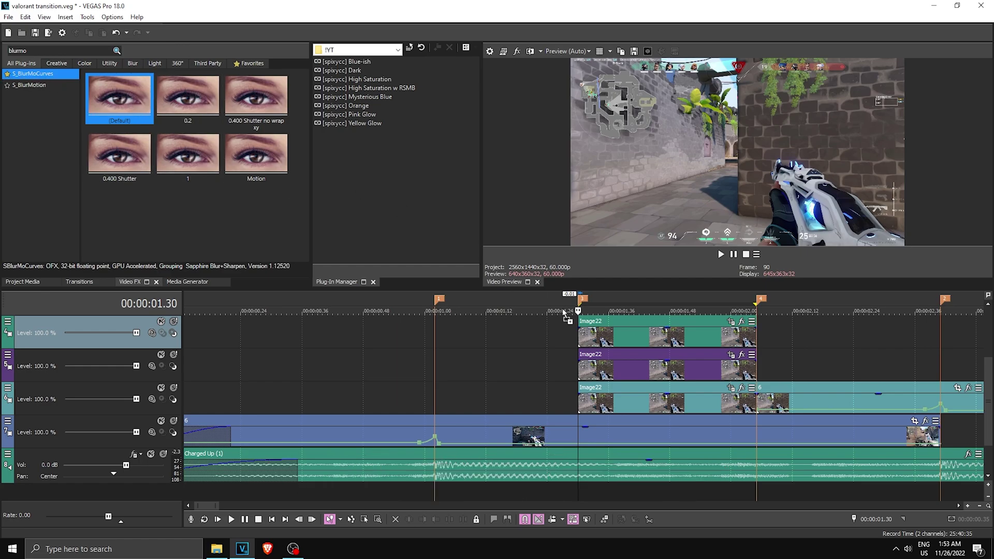
# - Apply the default S_BlurMoCurves effect to the track 6 gun layer and keyframe its Shift Y at -0.500 at the start
pyautogui.moveTo(627, 399); pyautogui.dragTo(629, 400)
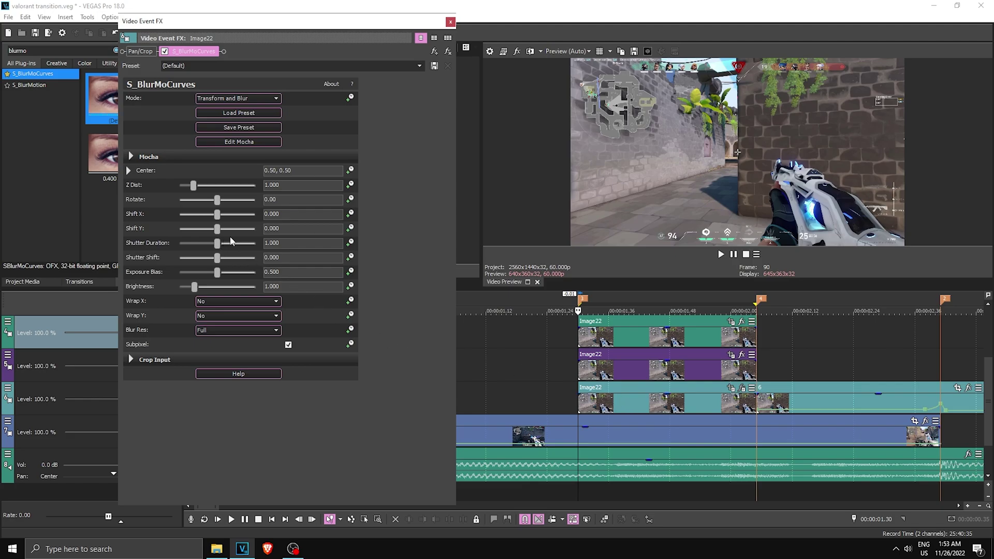
pyautogui.click(349, 228)
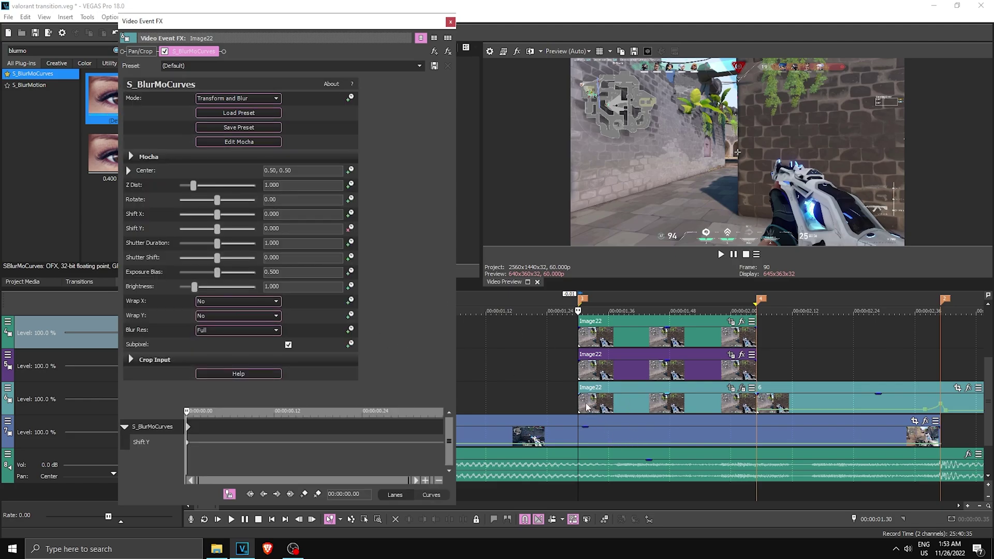
pyautogui.moveTo(217, 229); pyautogui.dragTo(176, 232)
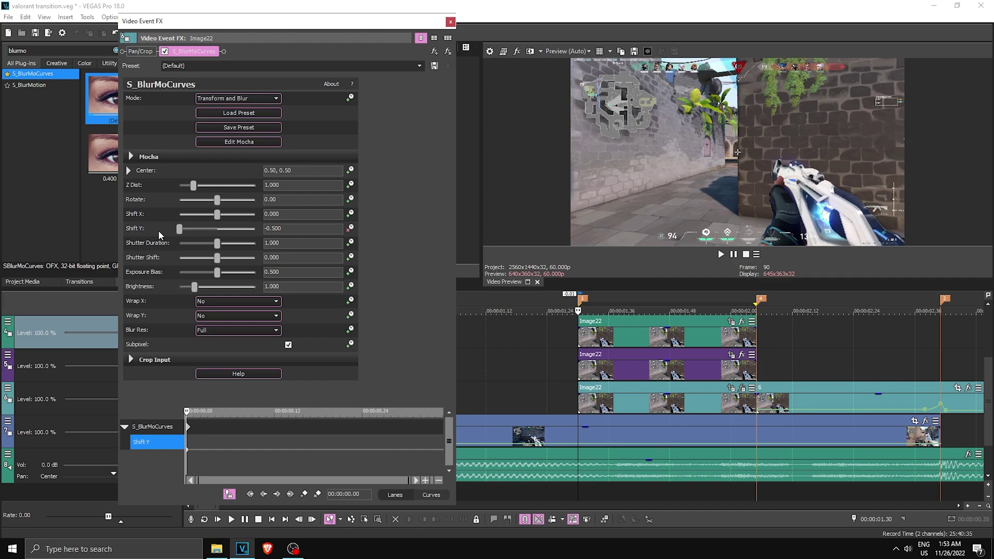
# - Add a Shift Y keyframe of 0.015 at 12 frames into the gun layer's effect
pyautogui.click(781, 197)
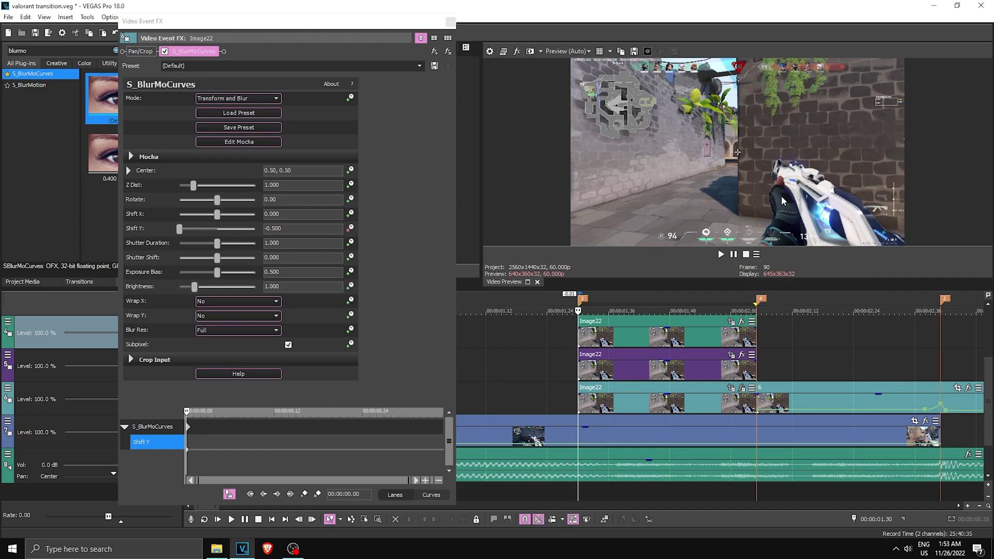
pyautogui.press('space')
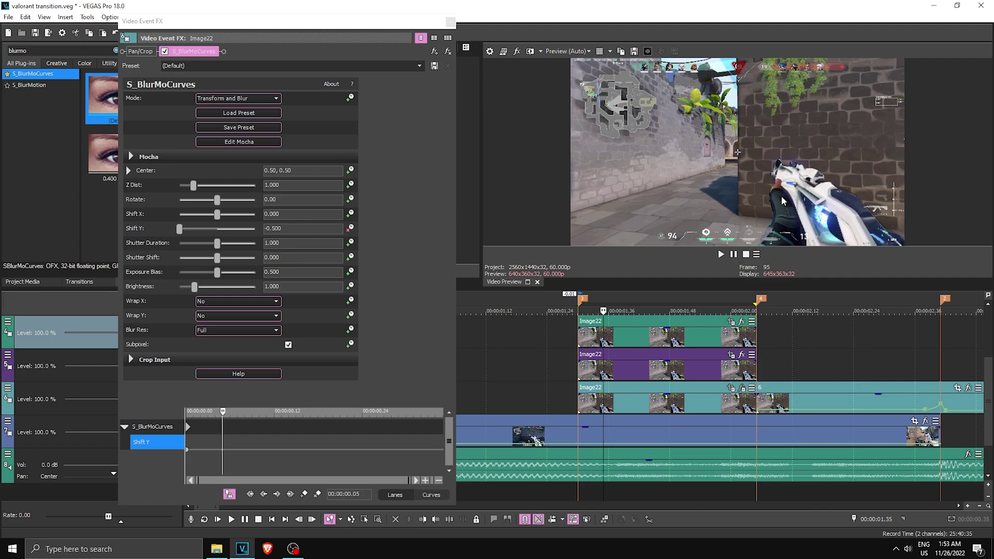
pyautogui.moveTo(265, 228); pyautogui.dragTo(552, 216)
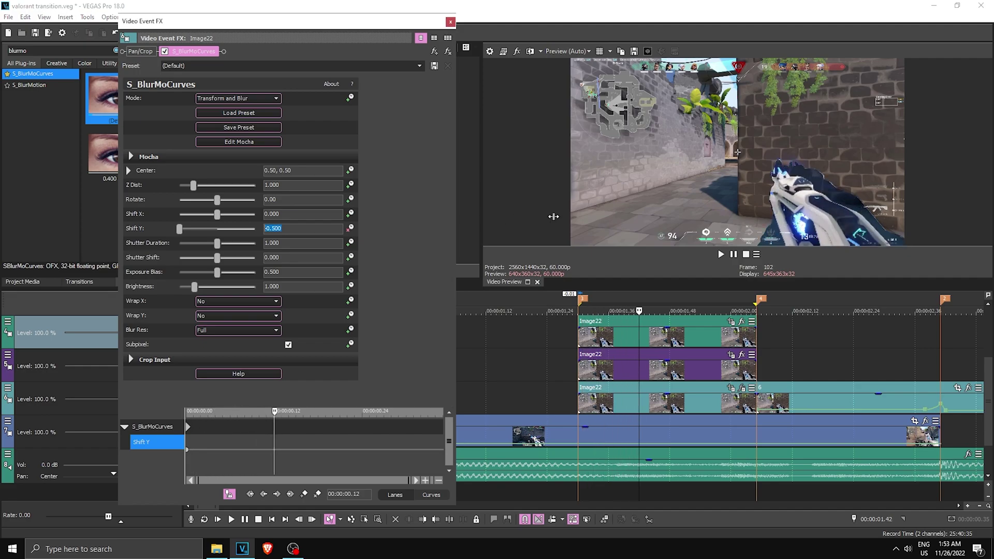
pyautogui.write('0.0')
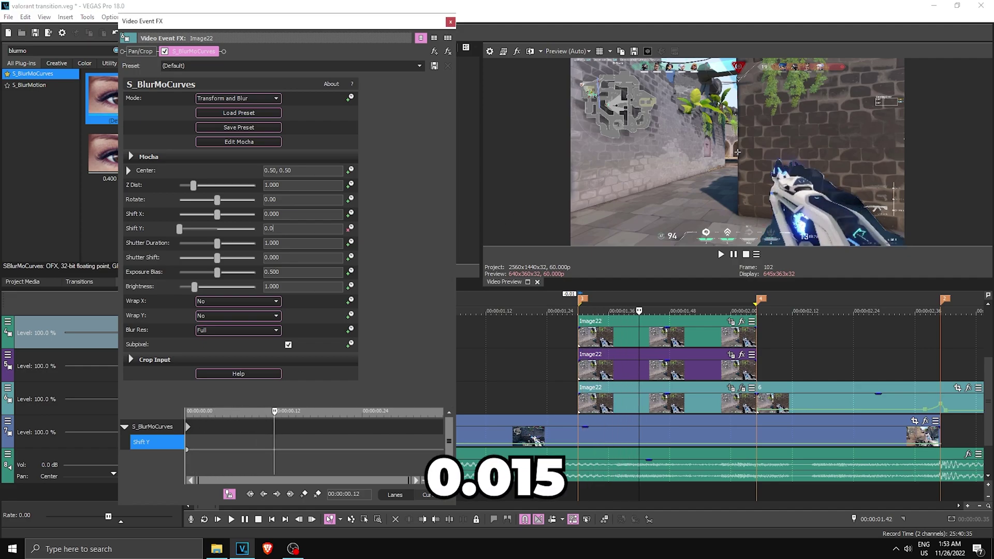
pyautogui.write('15')
pyautogui.press('Return')
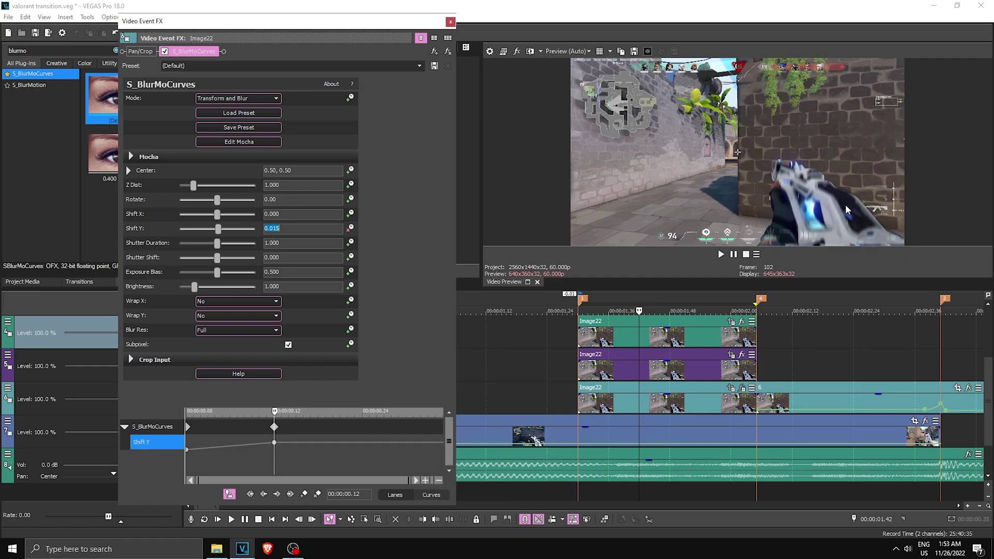
# - Add a Shift Y keyframe of 0 at 16 frames into the gun layer's effect
pyautogui.click(775, 150)
pyautogui.press('Right')
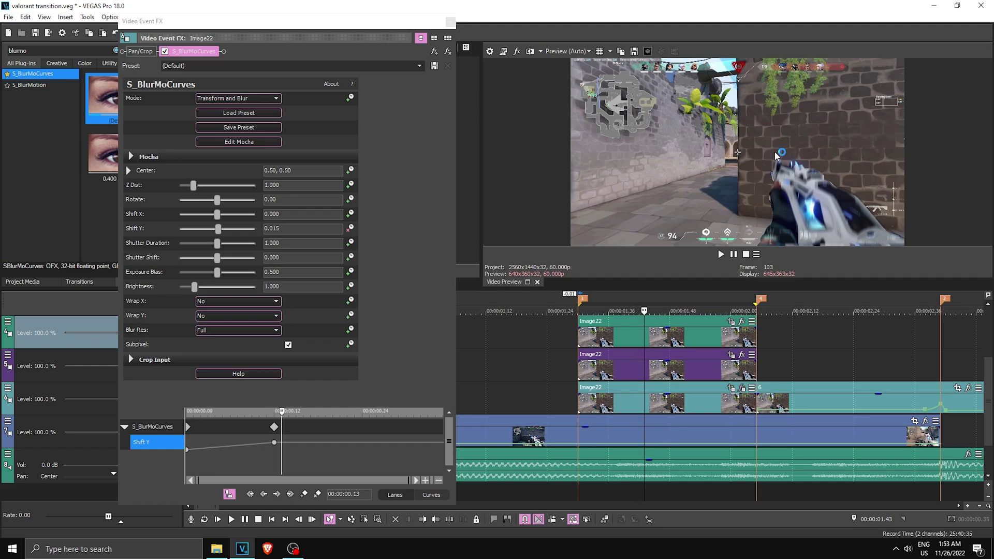
pyautogui.press('Right')
pyautogui.press('Right')
pyautogui.press('Right')
pyautogui.moveTo(299, 229); pyautogui.dragTo(220, 232)
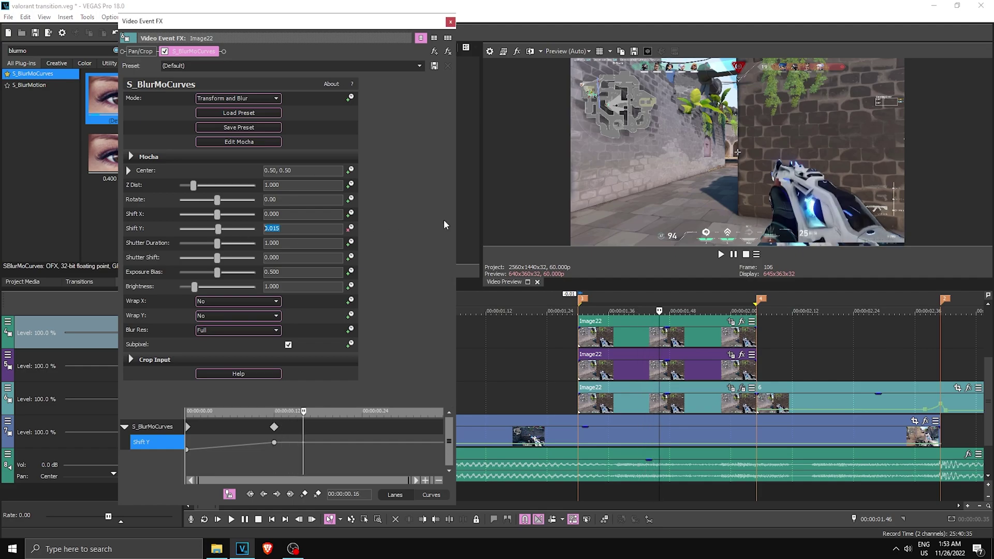
pyautogui.write('0')
pyautogui.press('Return')
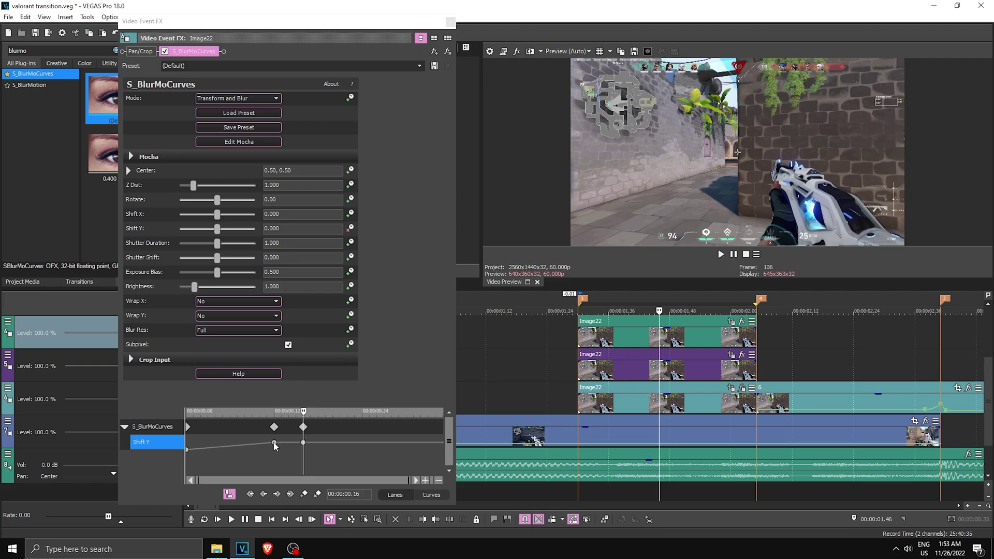
# - Change the gun layer's Shift Y keyframes at frames 0 and 12 from linear to curved interpolation
pyautogui.click(188, 449)
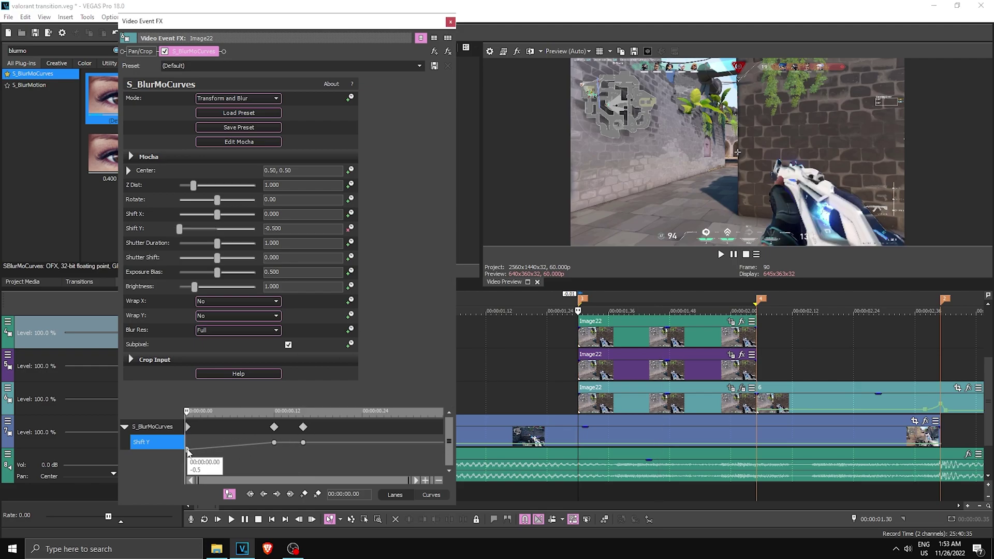
pyautogui.rightClick(187, 450)
pyautogui.click(237, 397)
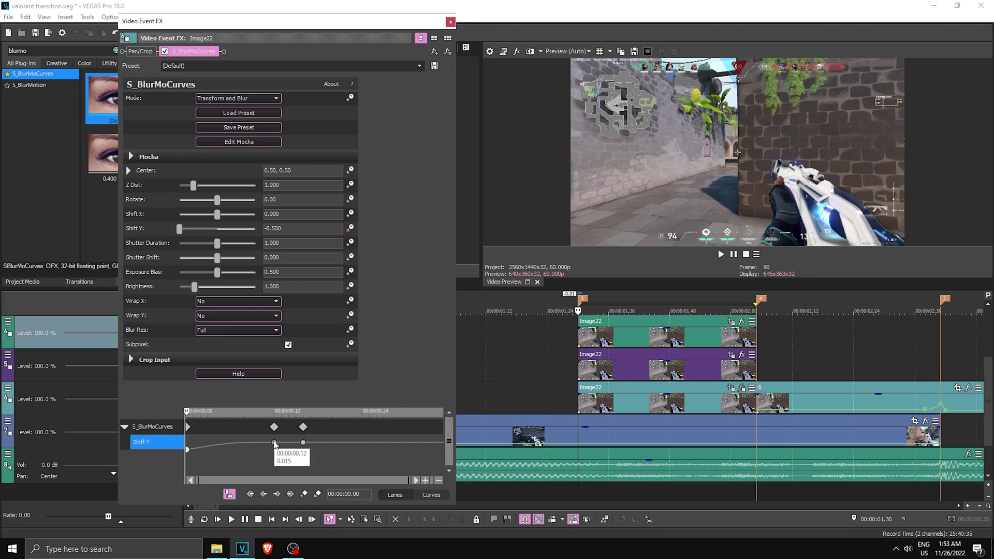
pyautogui.click(274, 443)
pyautogui.rightClick(274, 442)
pyautogui.click(305, 373)
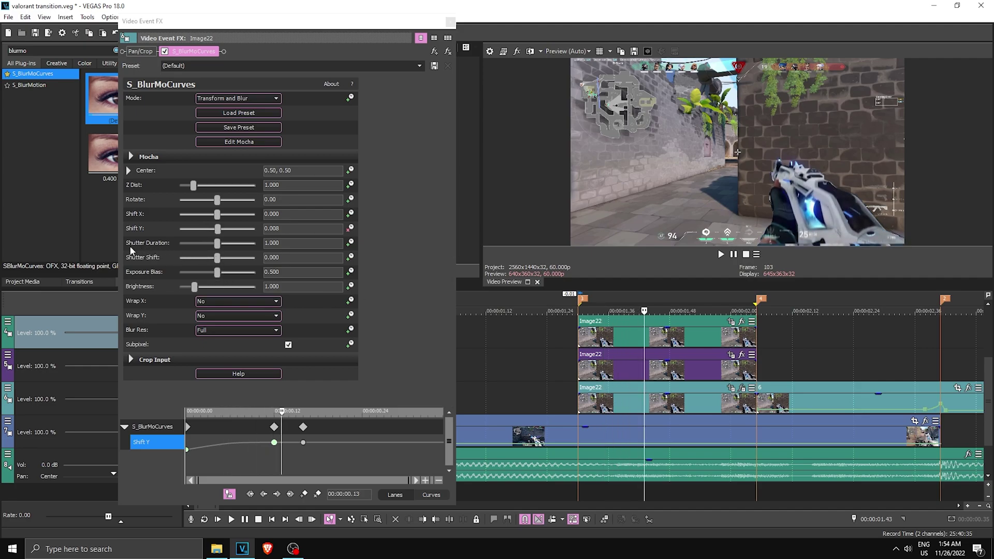
# - Set the Shutter Duration of the gun layer's S_BlurMoCurves effect to 0.800
pyautogui.click(183, 246)
pyautogui.write('0.')
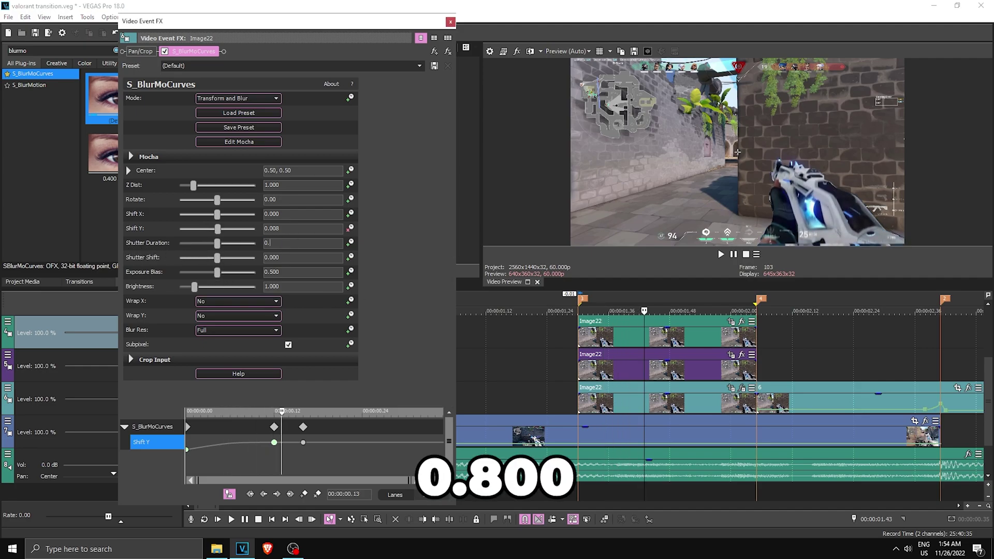
pyautogui.write('8')
pyautogui.press('Return')
# - Review the gun layer's blurred vertical movement frame by frame and in playback, and close its effect settings
pyautogui.click(775, 169)
pyautogui.press('Right')
pyautogui.press('Right')
pyautogui.press('Right')
pyautogui.press('Left')
pyautogui.press('Left')
pyautogui.press('Left')
pyautogui.press('Left')
pyautogui.press('Left')
pyautogui.press('Left')
pyautogui.press('Left')
pyautogui.press('Left')
pyautogui.press('Left')
pyautogui.press('Left')
pyautogui.press('Left')
pyautogui.press('Left')
pyautogui.press('Left')
pyautogui.press('Left')
pyautogui.press('Left')
pyautogui.press('Left')
pyautogui.press('Left')
pyautogui.press('Left')
pyautogui.press('Left')
pyautogui.press('Left')
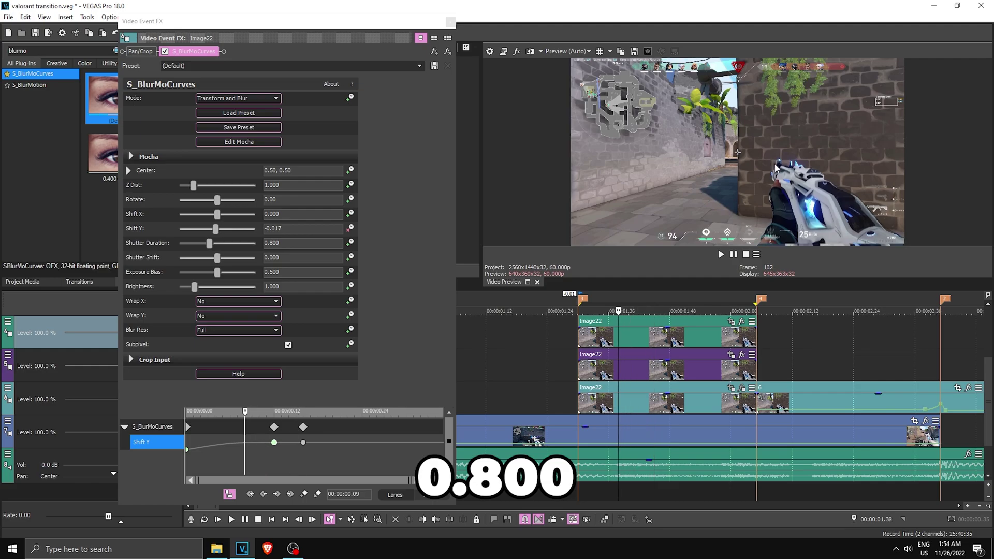
pyautogui.press('space')
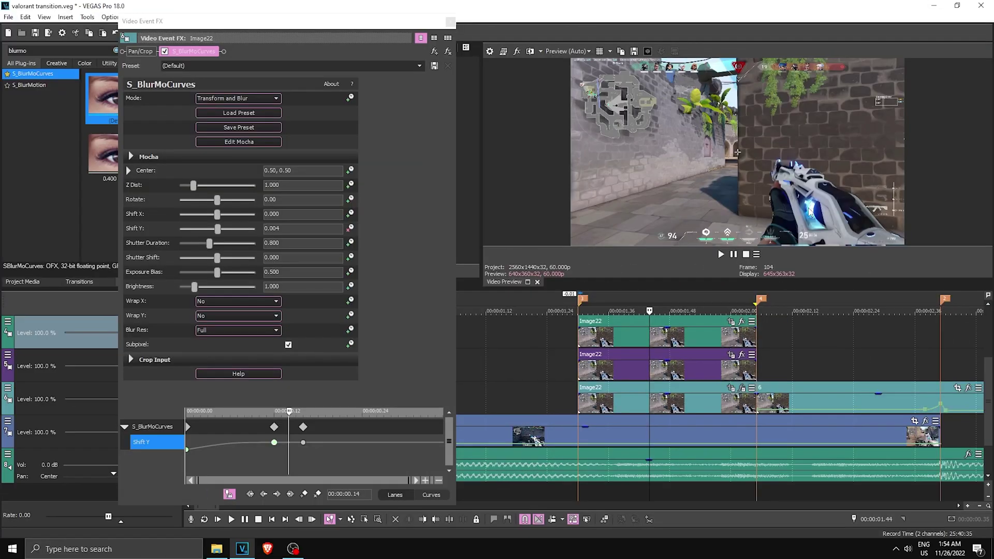
pyautogui.click(451, 22)
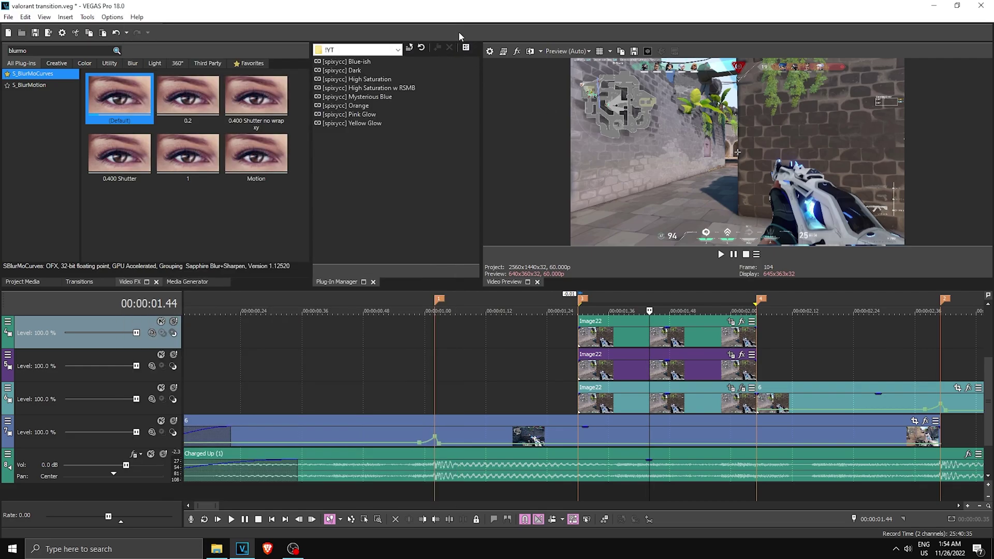
# - Copy the track 6 Image22 event and selectively paste only its video event effects and effect keyframes onto the track 5 Image22 event
pyautogui.rightClick(658, 405)
pyautogui.rightClick(625, 403)
pyautogui.click(609, 404)
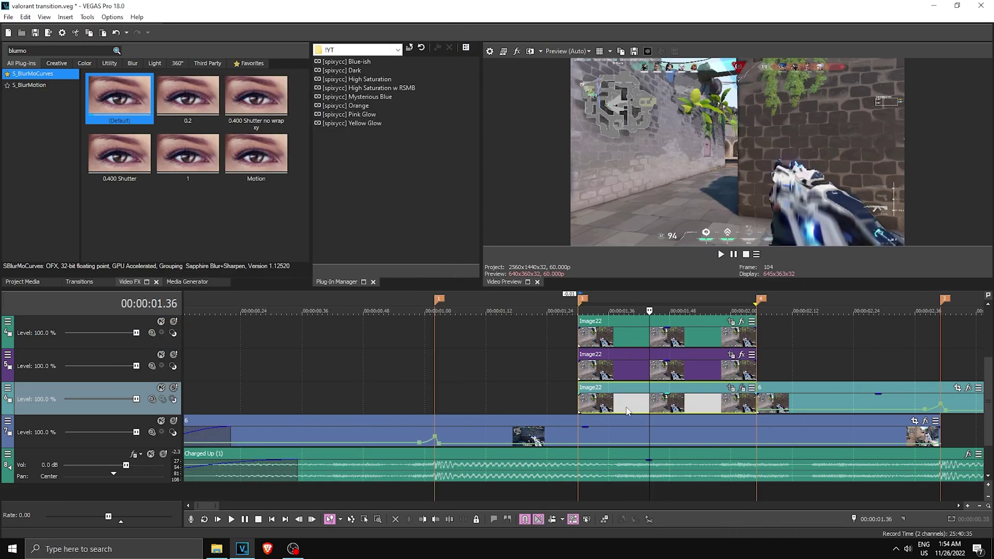
pyautogui.rightClick(632, 406)
pyautogui.click(651, 221)
pyautogui.click(647, 368)
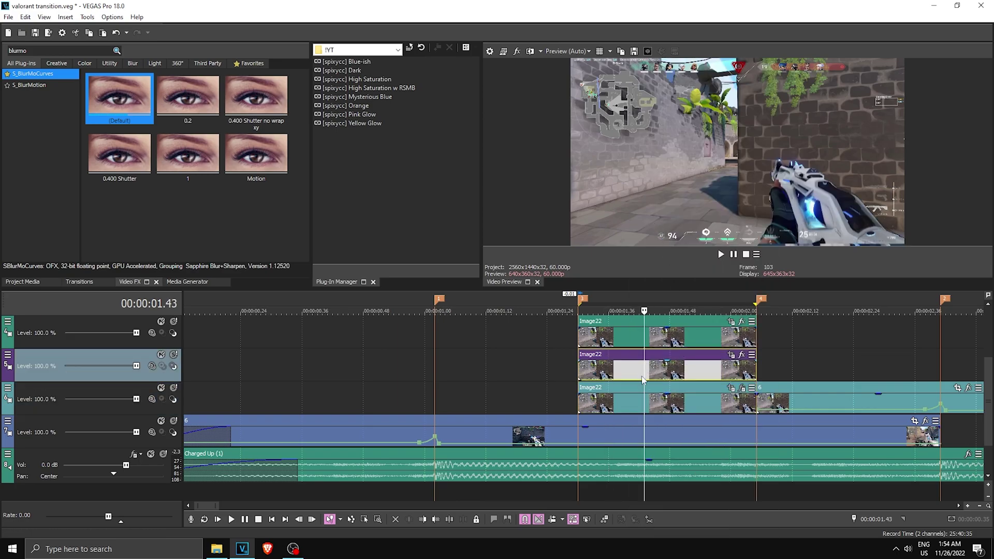
pyautogui.rightClick(651, 372)
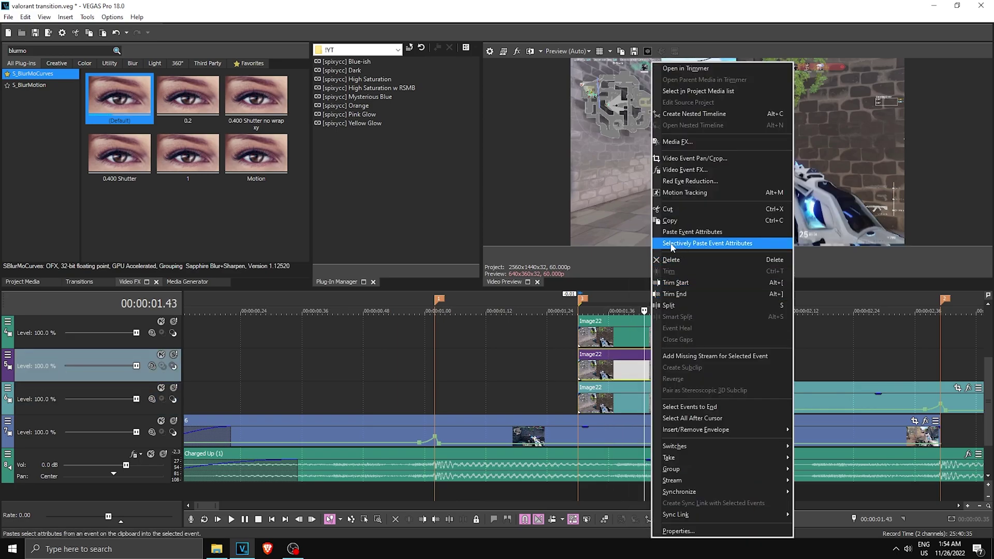
pyautogui.click(721, 245)
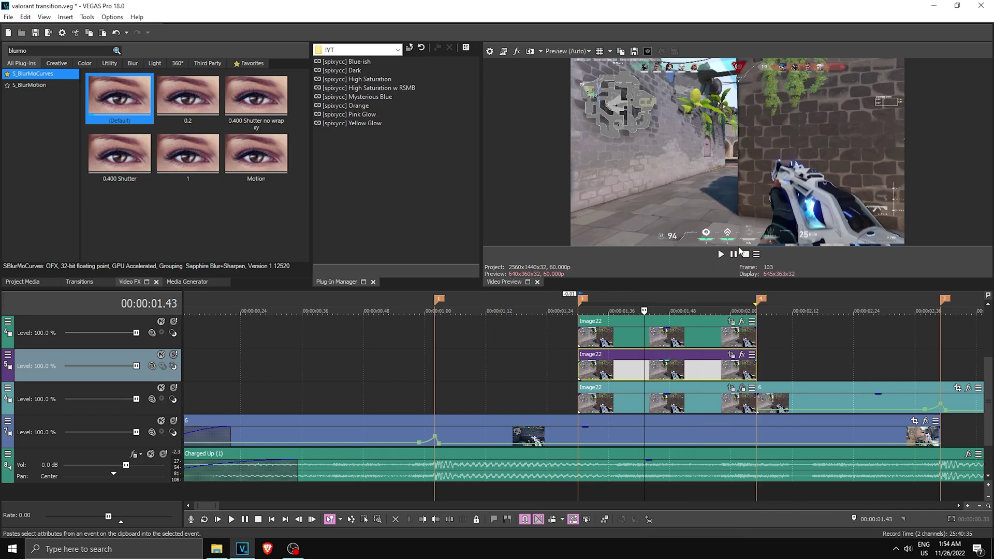
pyautogui.click(376, 262)
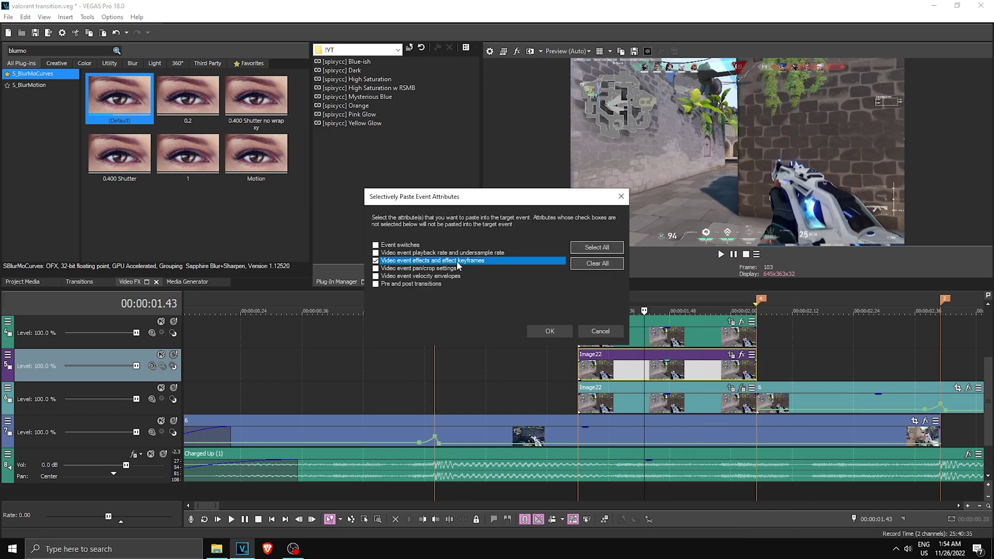
pyautogui.click(550, 332)
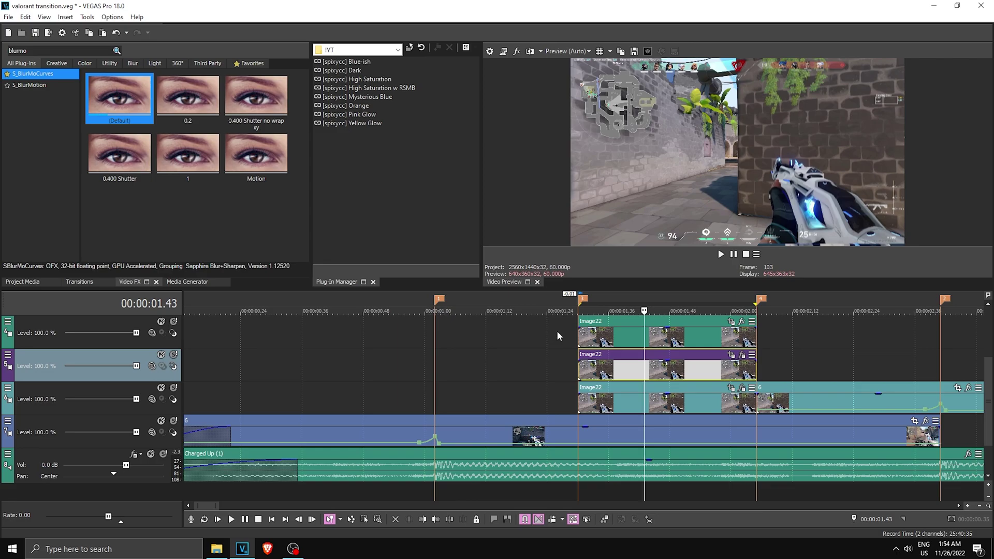
# - Remove the Shift Y animation from the track 5 layer's pasted S_BlurMoCurves effect and reset Shift Y to 0
pyautogui.click(742, 355)
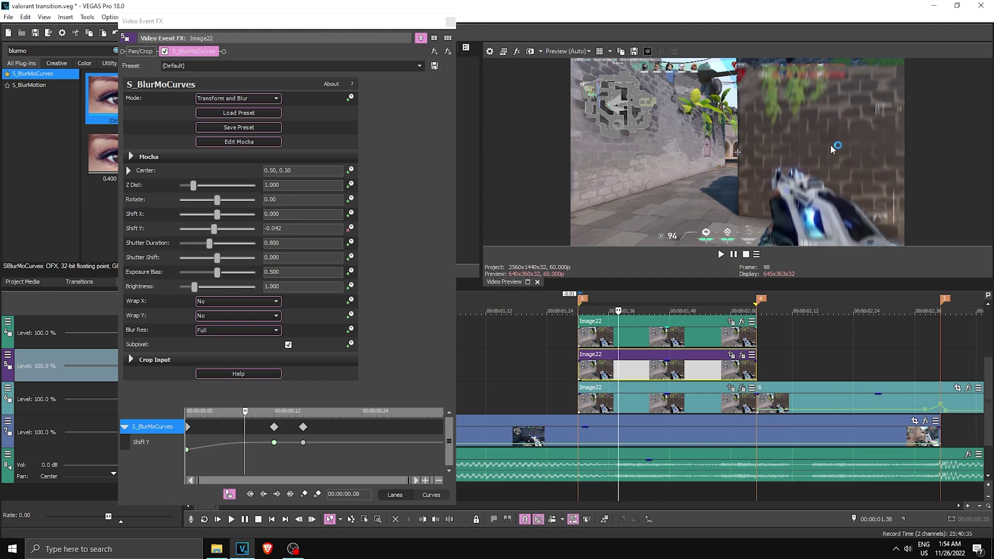
pyautogui.press('Left')
pyautogui.press('Left')
pyautogui.press('Left')
pyautogui.press('Left')
pyautogui.press('Left')
pyautogui.press('Left')
pyautogui.press('Left')
pyautogui.press('Left')
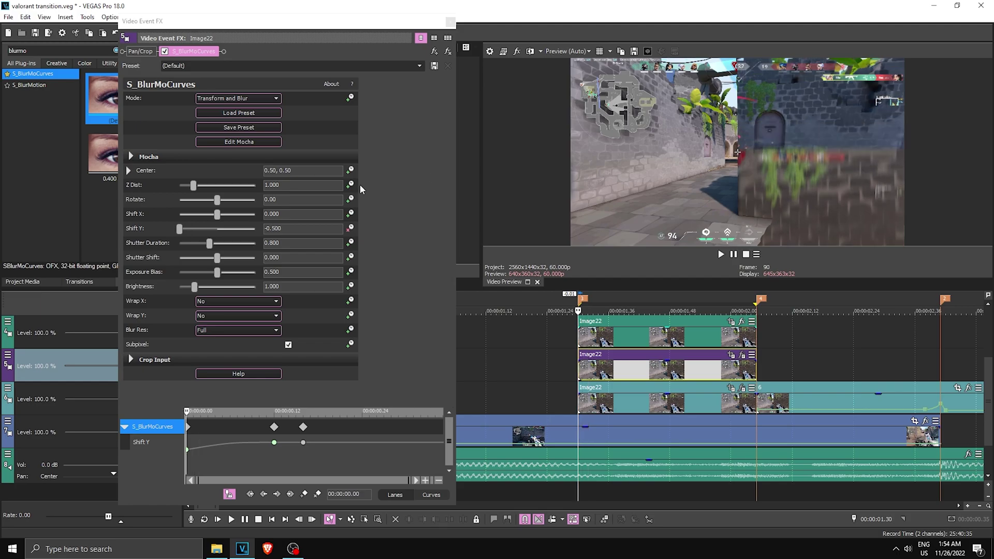
pyautogui.click(352, 229)
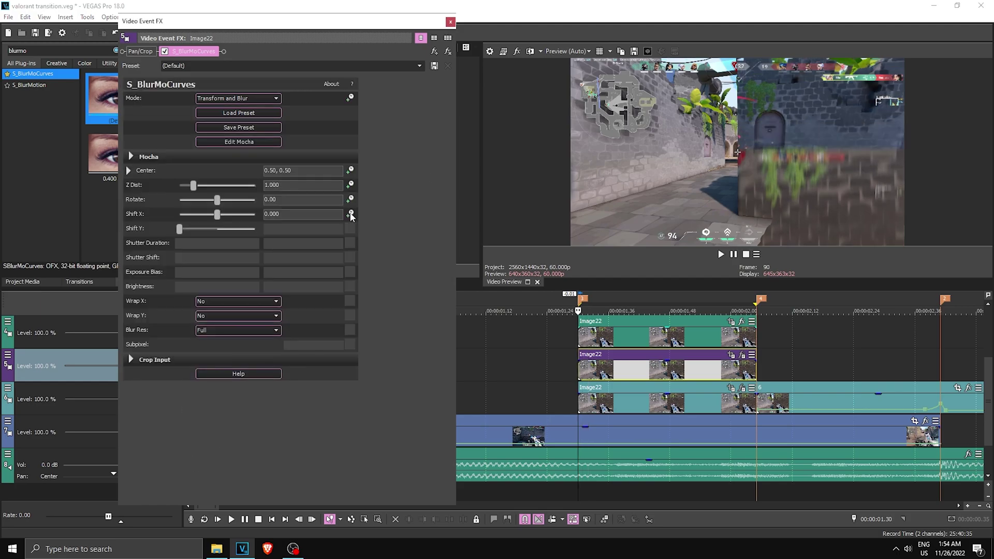
pyautogui.write('0')
pyautogui.press('Return')
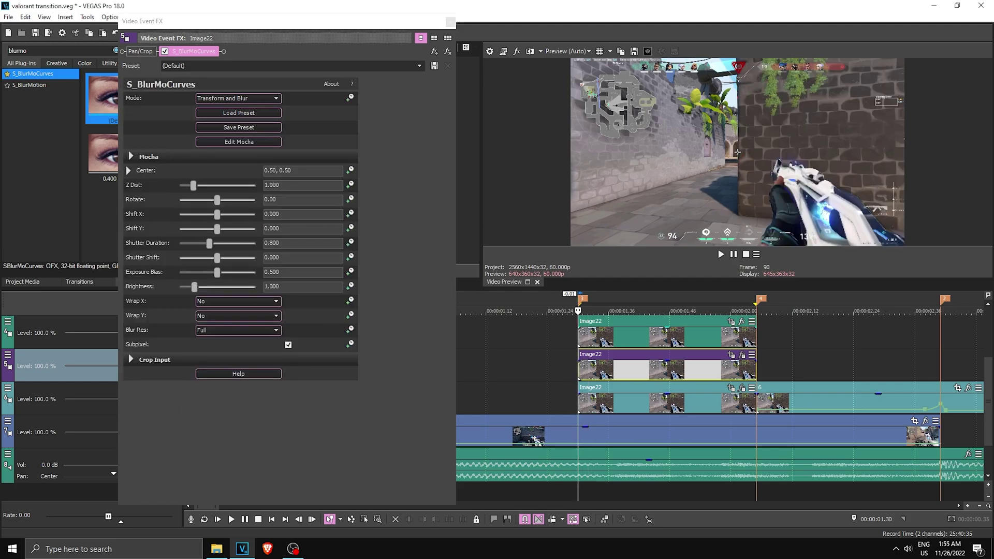
# - Animate the track 5 layer's Shift X with keyframes of 0.500 at the start and -0.015 at 12 frames
pyautogui.click(350, 213)
pyautogui.moveTo(221, 216); pyautogui.dragTo(260, 214)
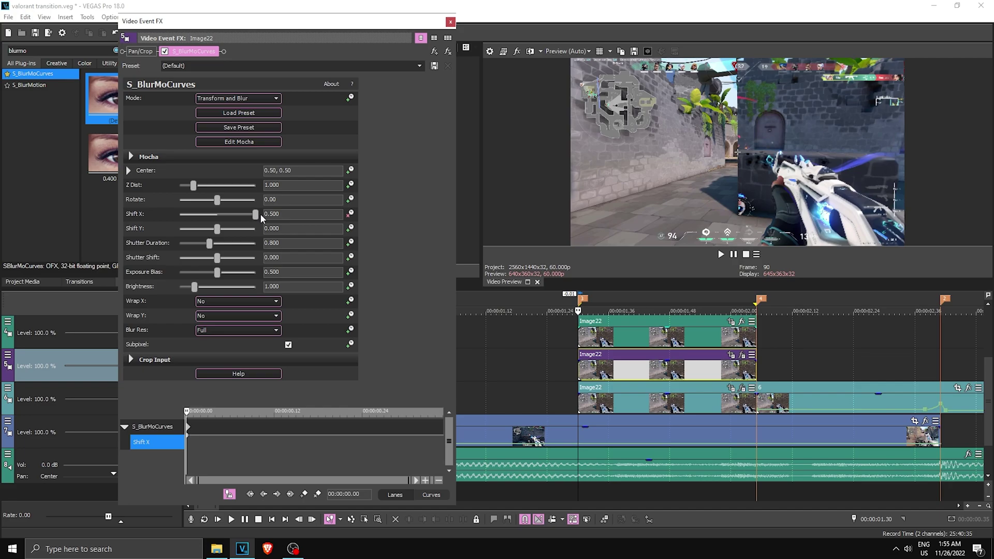
pyautogui.click(728, 168)
pyautogui.press('Right')
pyautogui.press('Right')
pyautogui.press('Right')
pyautogui.press('Right')
pyautogui.press('Right')
pyautogui.press('Right')
pyautogui.press('Right')
pyautogui.press('Right')
pyautogui.press('Right')
pyautogui.press('Right')
pyautogui.press('Right')
pyautogui.press('Right')
pyautogui.click(205, 225)
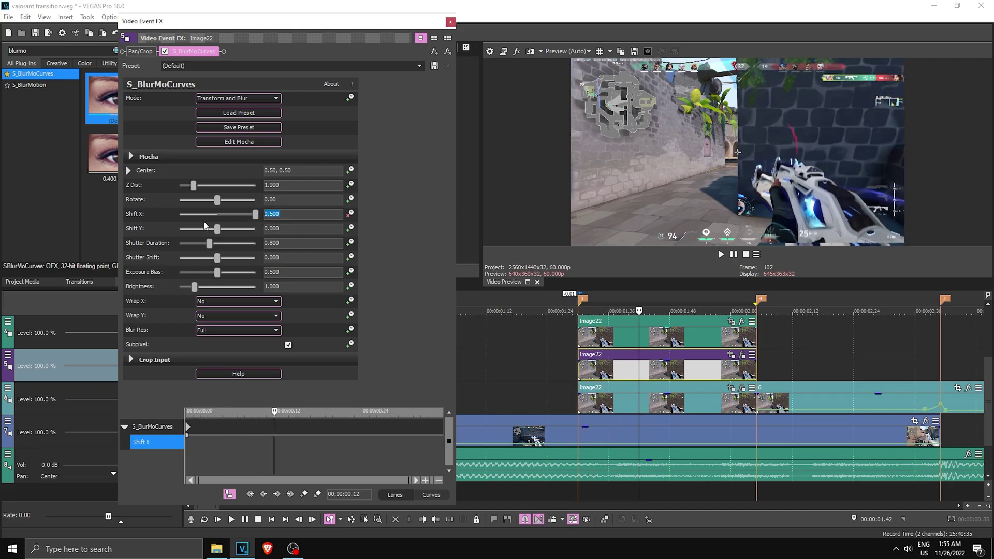
pyautogui.write('-0.')
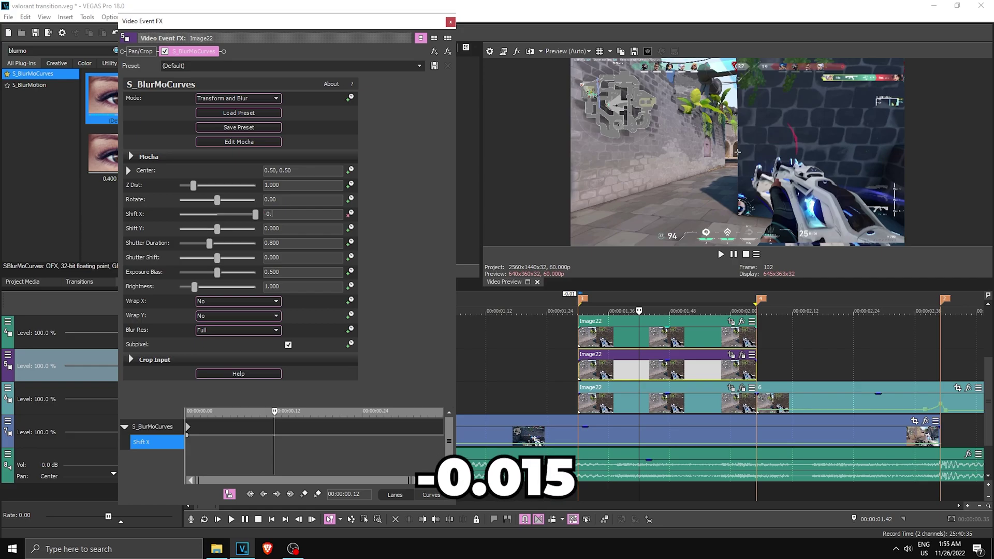
pyautogui.write('015')
pyautogui.press('Return')
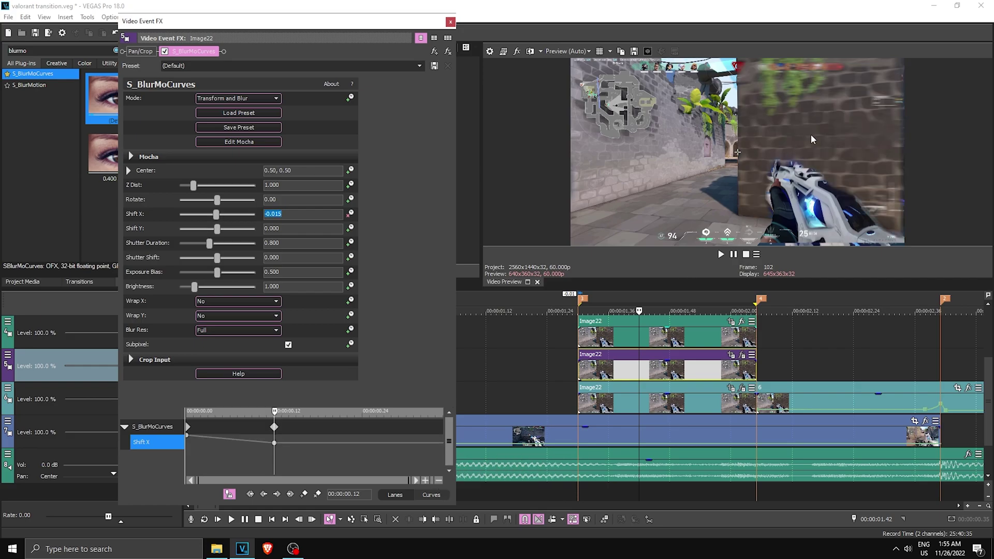
# - Add a Shift X keyframe of 0 at 16 frames into the track 5 layer's effect
pyautogui.click(752, 166)
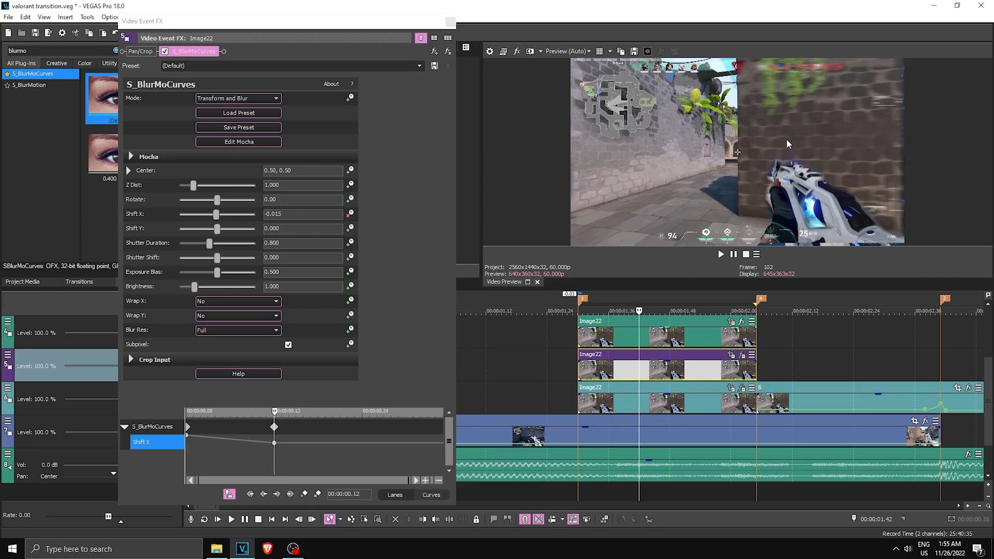
pyautogui.press('Right')
pyautogui.press('Right')
pyautogui.press('Right')
pyautogui.press('Right')
pyautogui.doubleClick(274, 214)
pyautogui.write('0')
pyautogui.click(759, 144)
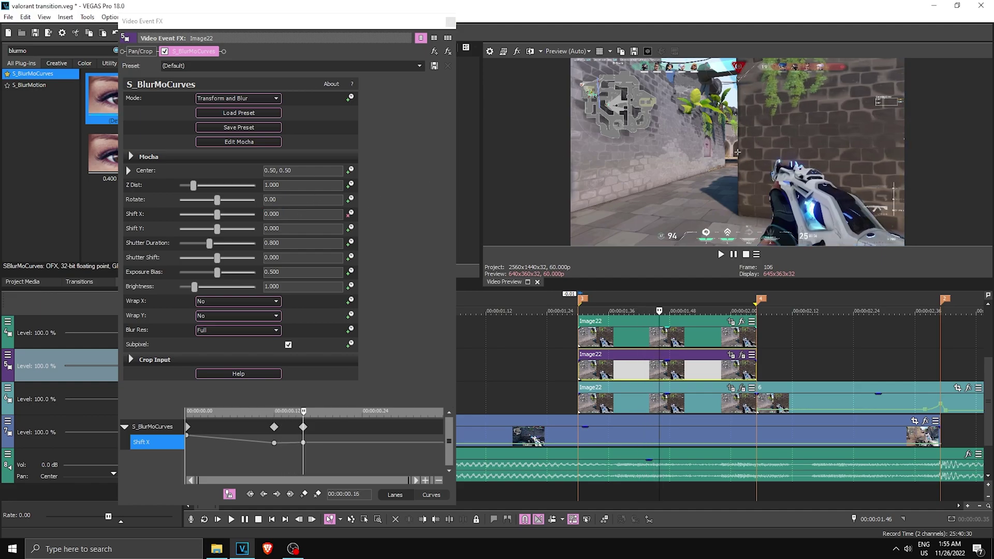
# - Change the curve type of the track 5 layer's Shift X keyframes at the start and at 12 frames
pyautogui.click(187, 437)
pyautogui.click(210, 372)
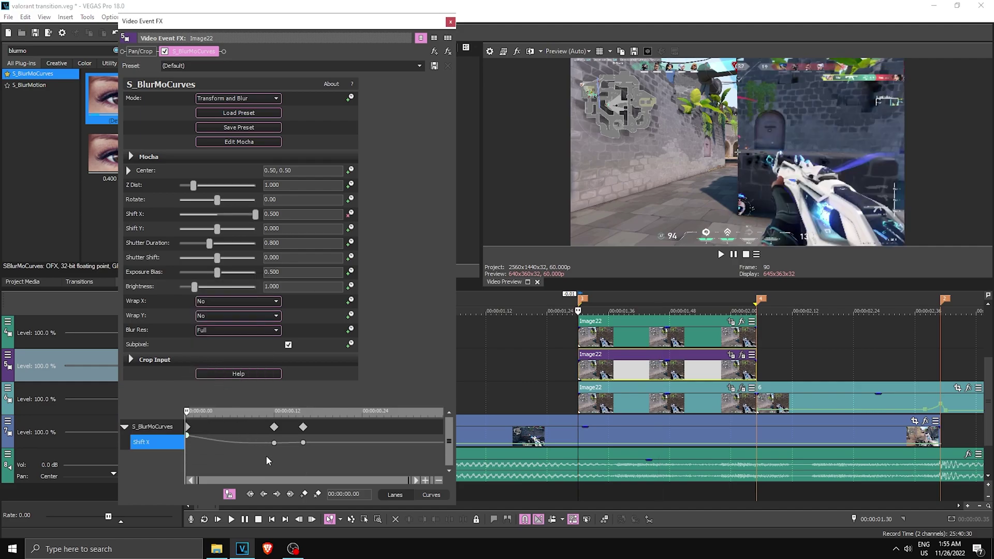
pyautogui.rightClick(274, 443)
pyautogui.click(307, 373)
pyautogui.click(703, 149)
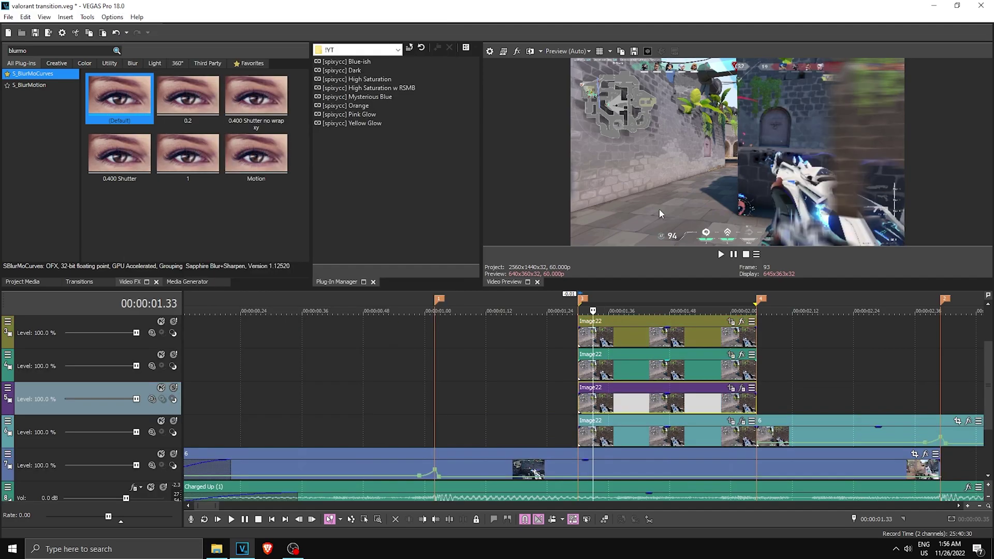
# - Copy the track 6 Image22 event and selectively paste only its video event effects and effect keyframes onto the track 4 Image22 event
pyautogui.click(630, 435)
pyautogui.rightClick(633, 435)
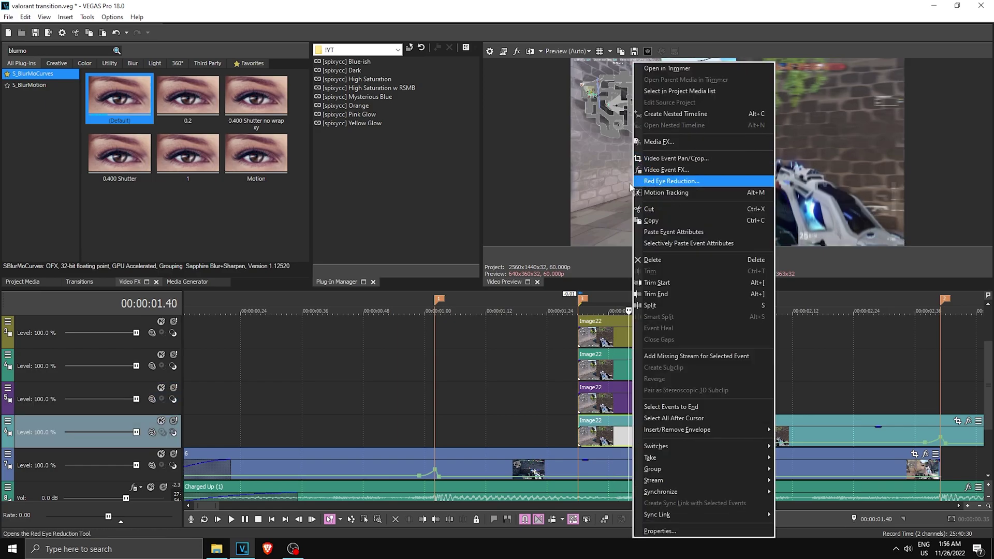
pyautogui.click(663, 221)
pyautogui.click(634, 376)
pyautogui.rightClick(633, 376)
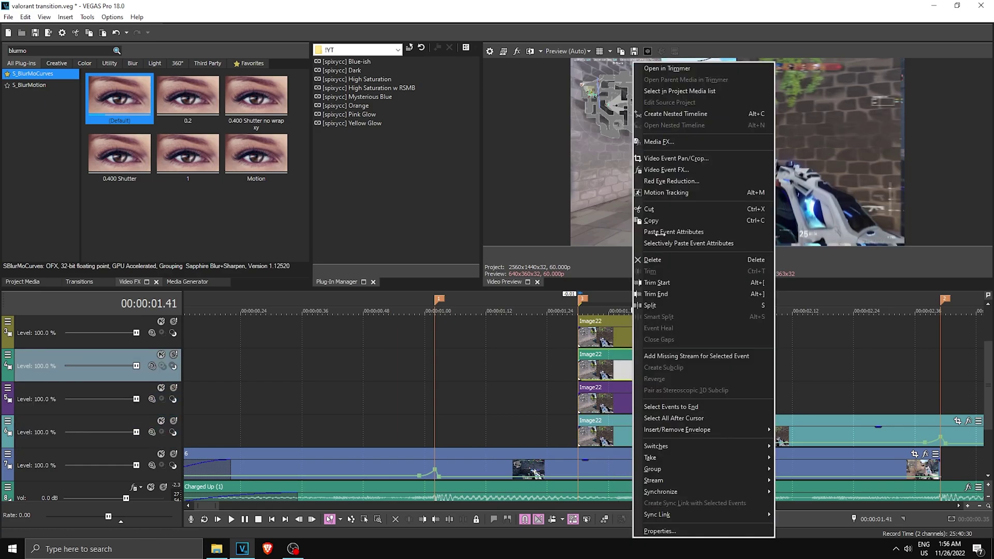
pyautogui.click(655, 243)
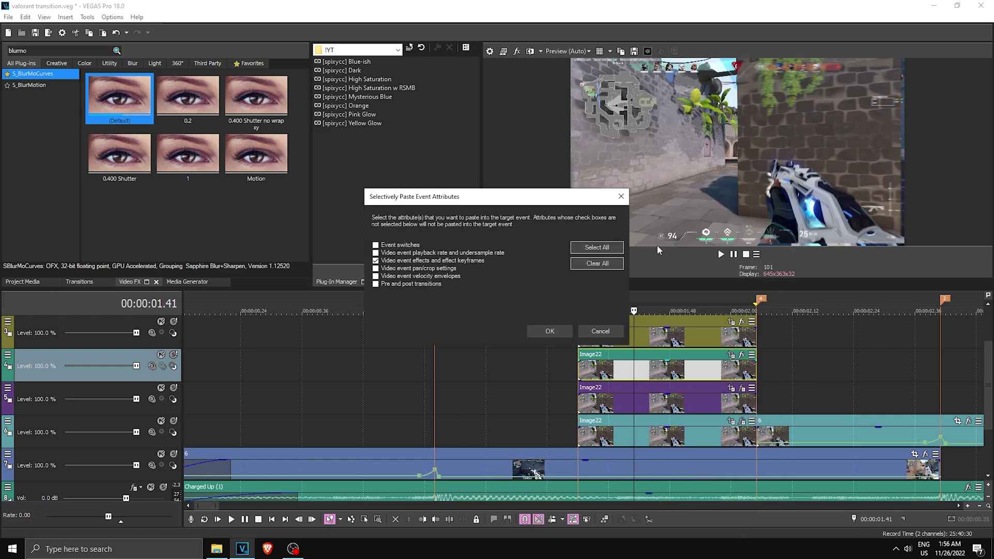
pyautogui.click(549, 333)
pyautogui.press('Left')
pyautogui.press('Left')
pyautogui.press('Left')
pyautogui.press('Left')
pyautogui.press('Right')
pyautogui.press('Right')
pyautogui.press('Right')
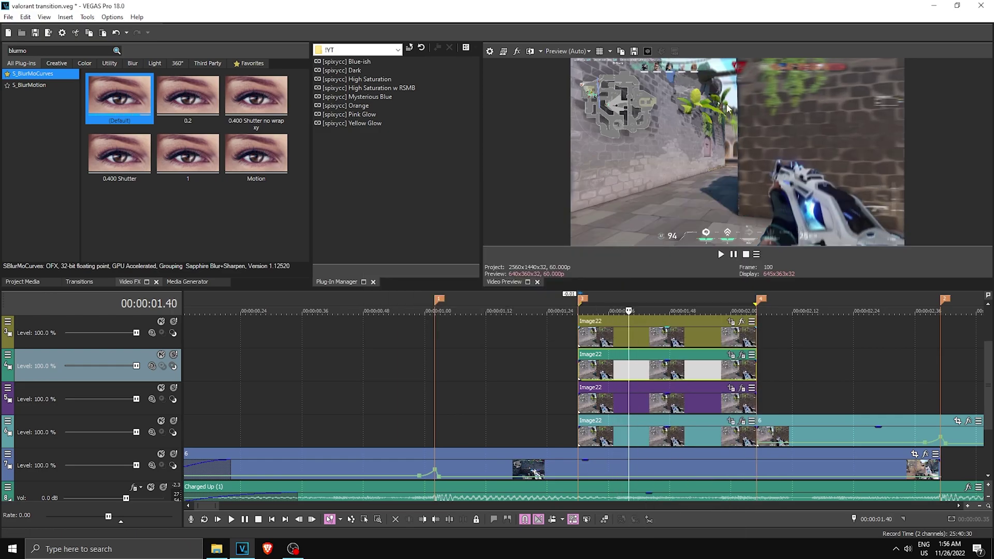
# - Set the track 4 layer's starting Shift Y keyframe in S_BlurMoCurves to 0.700
pyautogui.click(742, 355)
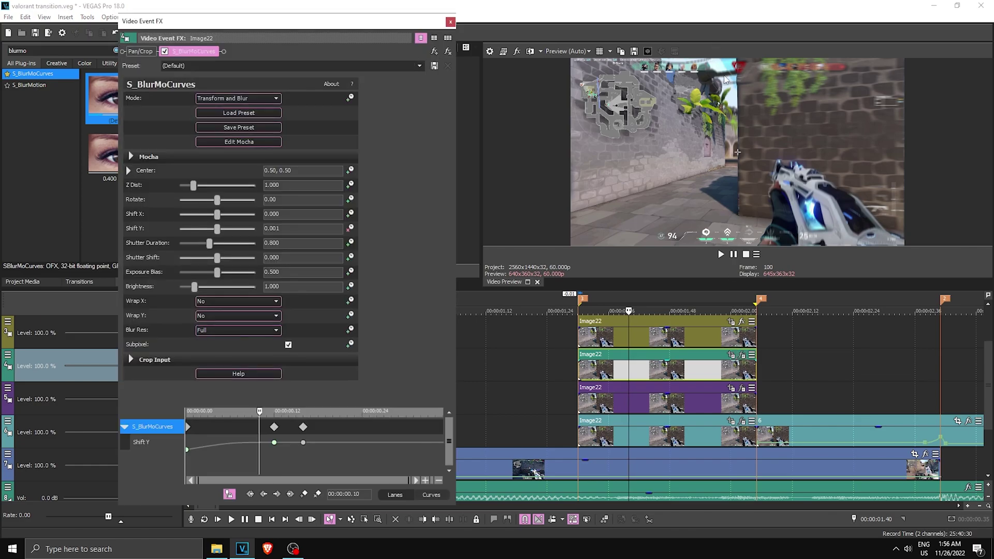
pyautogui.click(187, 450)
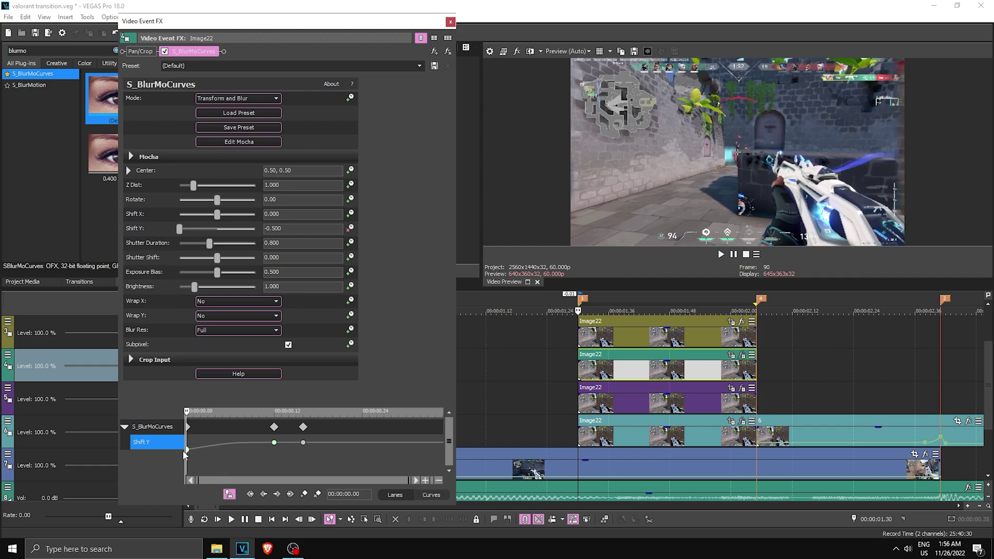
pyautogui.moveTo(181, 234); pyautogui.dragTo(723, 107)
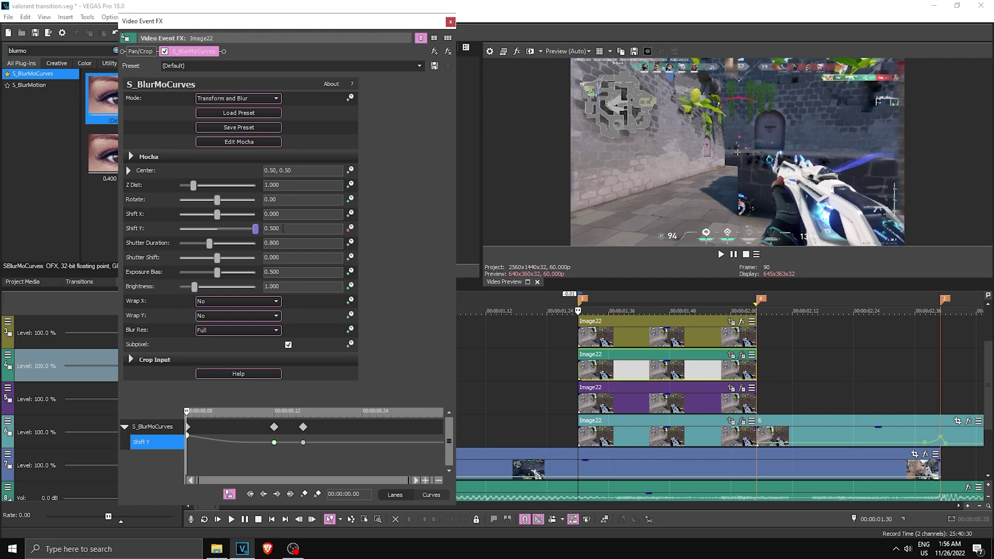
pyautogui.press('BackSpace')
pyautogui.press('BackSpace')
pyautogui.write('6')
pyautogui.press('Return')
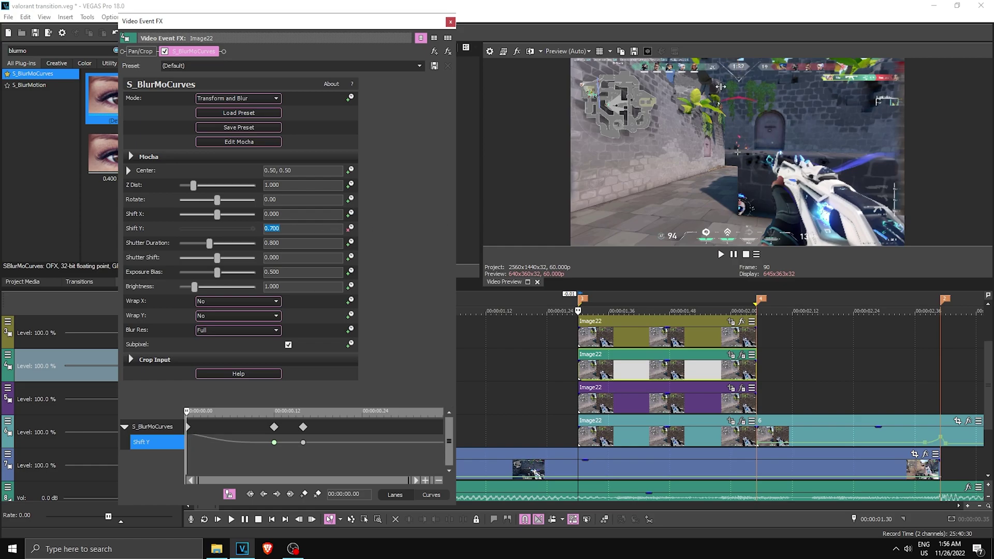
pyautogui.click(700, 170)
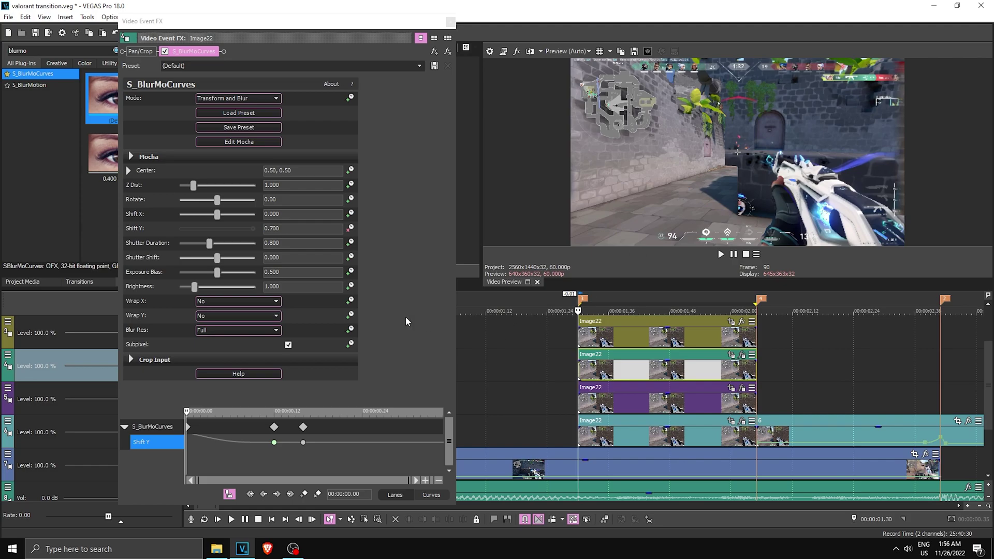
# - Set the track 4 layer's Shift Y keyframe at 12 frames to -0.015
pyautogui.press('space')
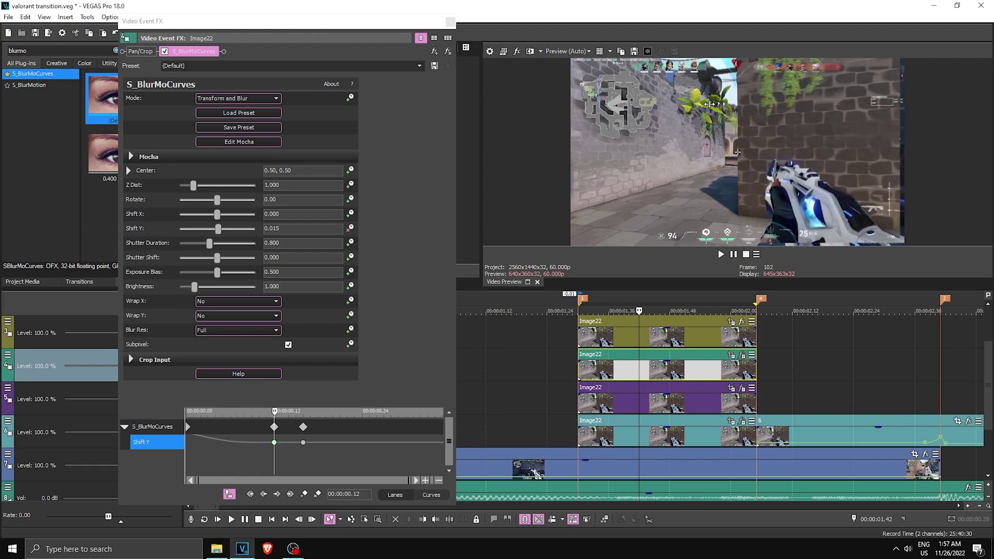
pyautogui.click(274, 442)
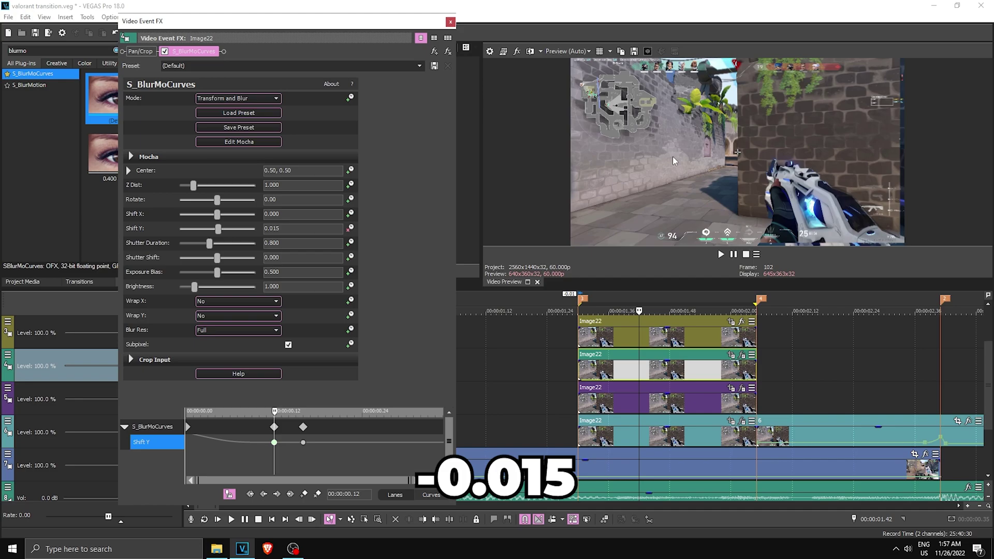
pyautogui.click(737, 152)
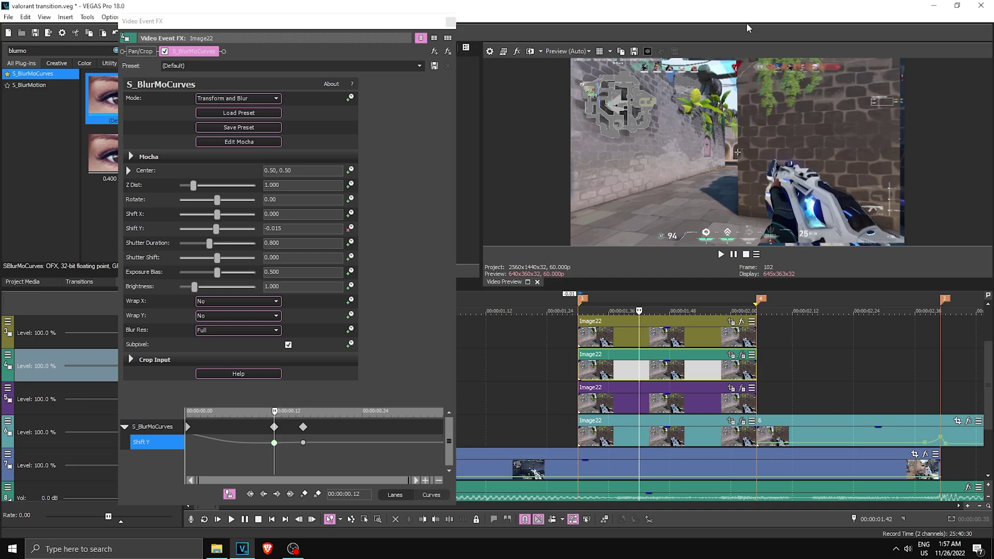
# - Step through the transition frame by frame to check the track 4 layer's movement, and close its effect settings
pyautogui.press('Right')
pyautogui.press('Right')
pyautogui.press('Right')
pyautogui.press('Right')
pyautogui.press('Right')
pyautogui.press('Left')
pyautogui.press('Left')
pyautogui.press('Left')
pyautogui.press('Left')
pyautogui.press('Left')
pyautogui.press('Left')
pyautogui.press('Left')
pyautogui.press('Left')
pyautogui.press('Left')
pyautogui.press('Left')
pyautogui.press('Left')
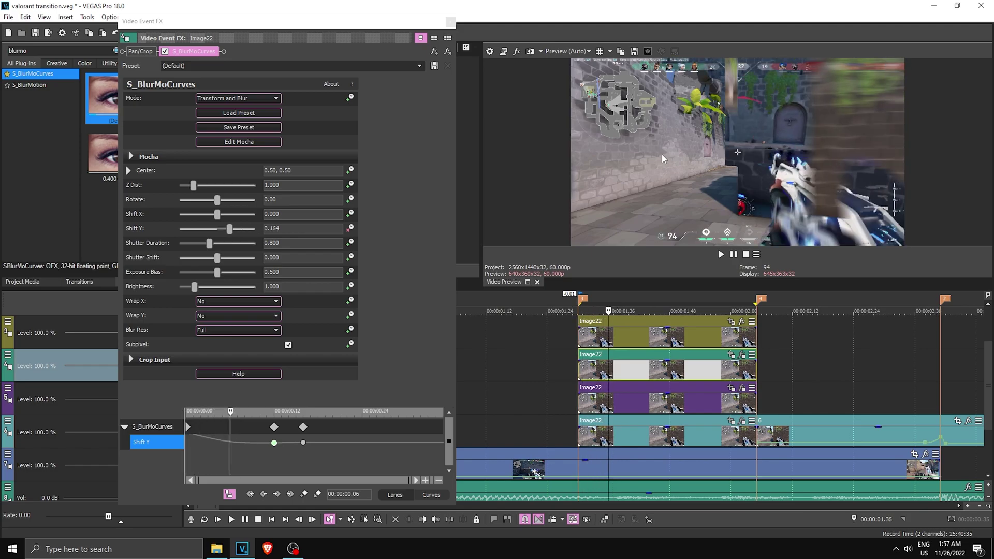
pyautogui.click(450, 22)
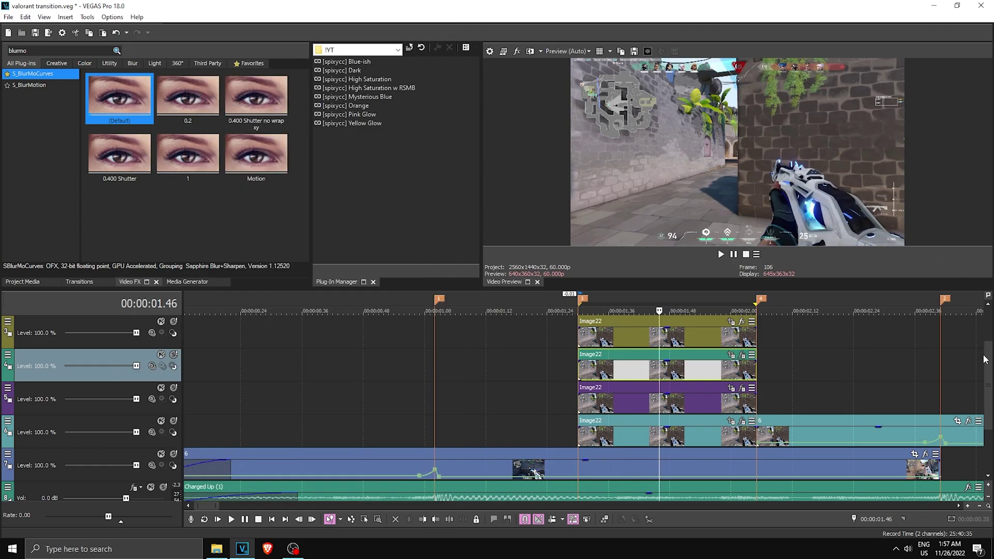
# - Check the track 3 Image22 event's mask, and selectively paste only the copied track 5 event's video effects and effect keyframes onto it
pyautogui.moveTo(988, 358); pyautogui.dragTo(988, 342)
pyautogui.click(731, 355)
pyautogui.click(450, 22)
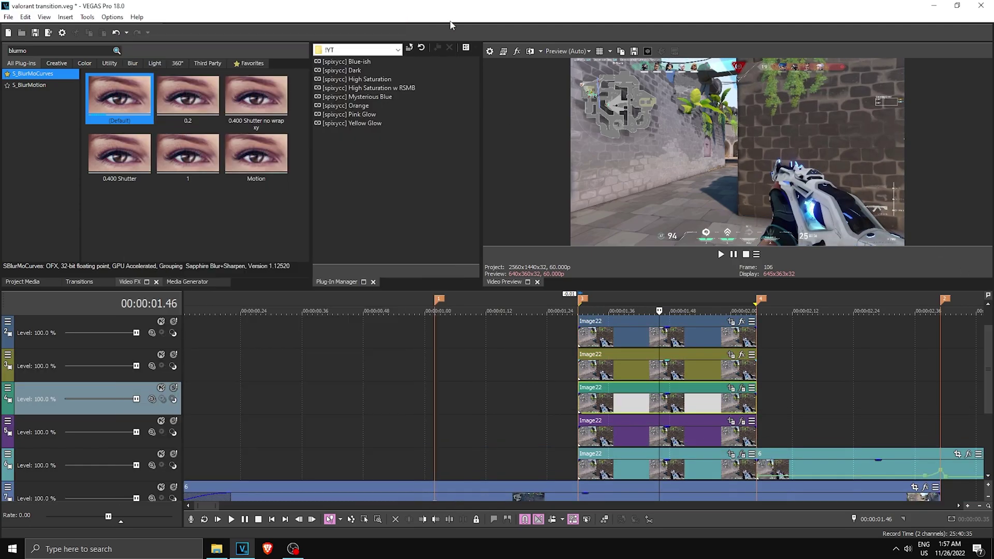
pyautogui.rightClick(670, 438)
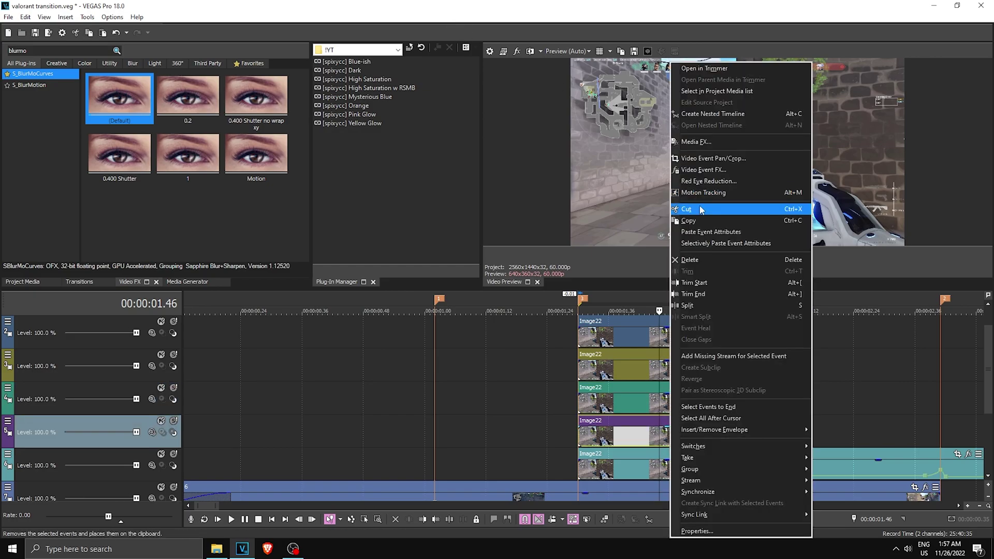
pyautogui.click(701, 222)
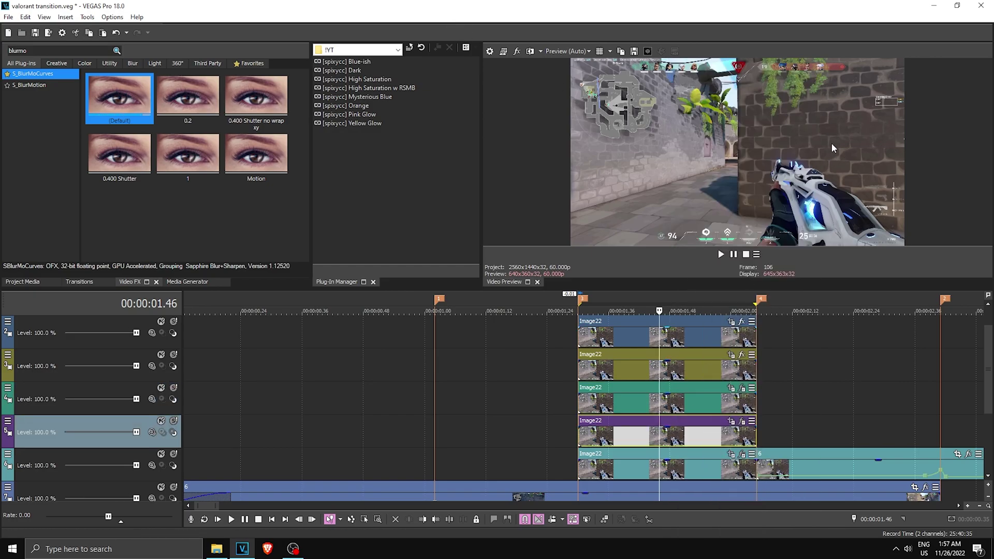
pyautogui.rightClick(657, 372)
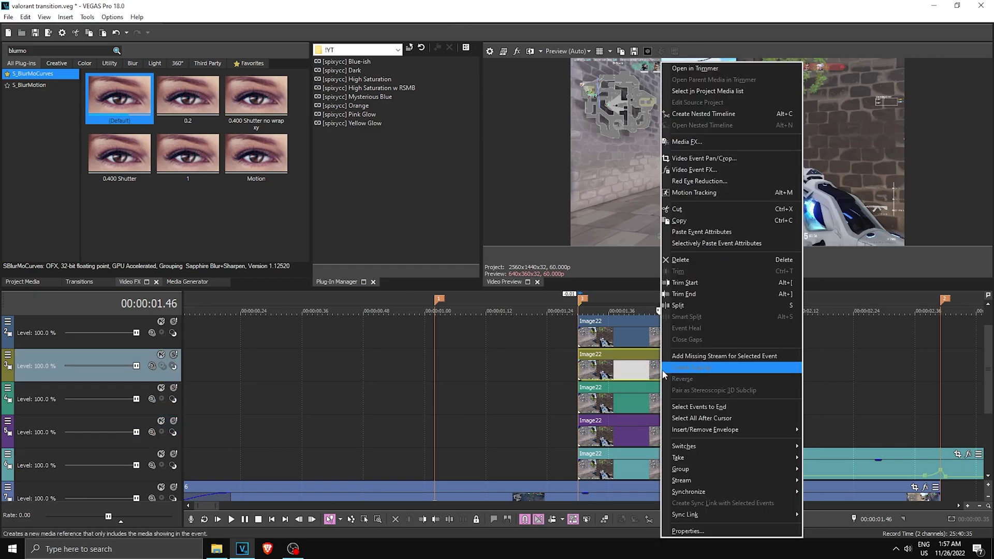
pyautogui.click(699, 247)
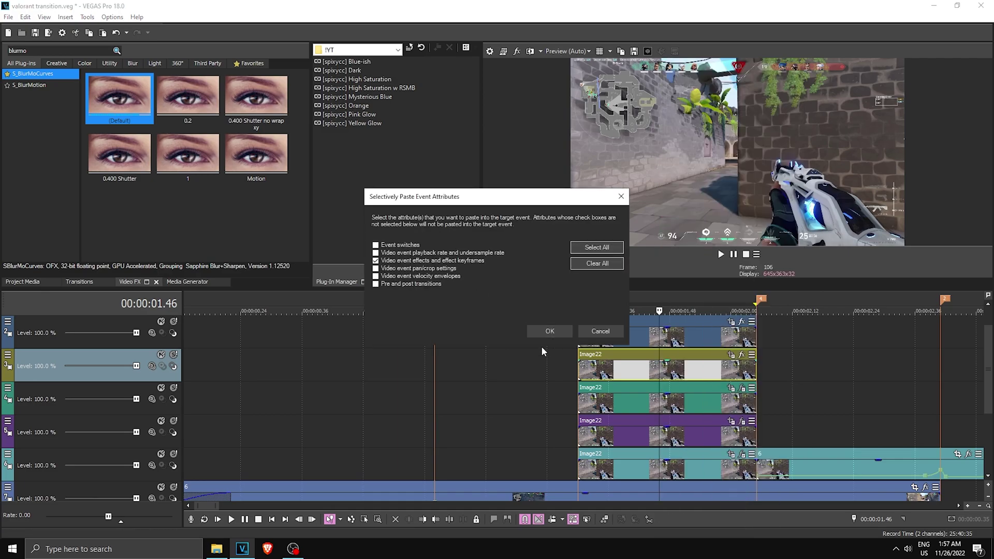
pyautogui.click(549, 331)
# - Set the track 3 layer's starting Shift X keyframe in S_BlurMoCurves to -0.500
pyautogui.click(741, 356)
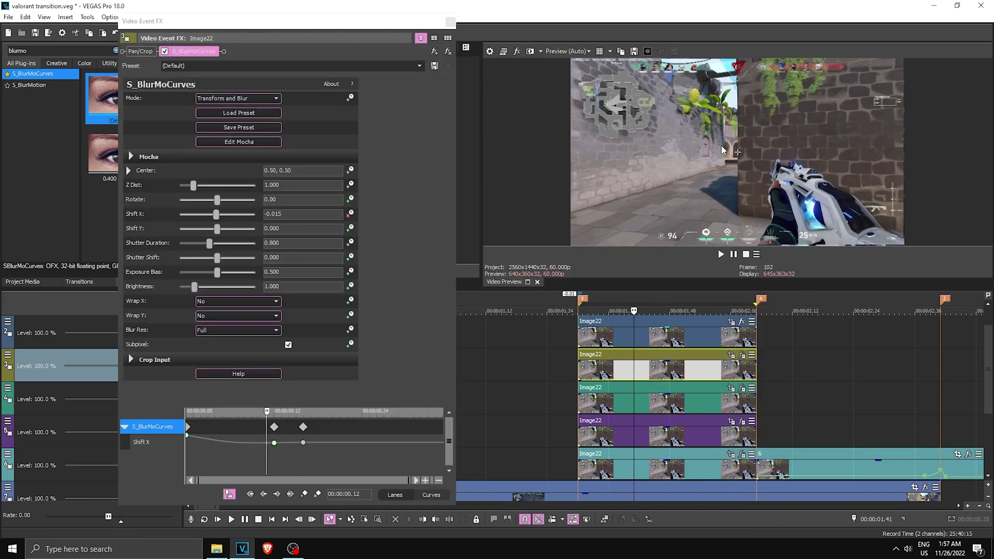
pyautogui.press('Left')
pyautogui.press('Left')
pyautogui.press('Left')
pyautogui.press('Left')
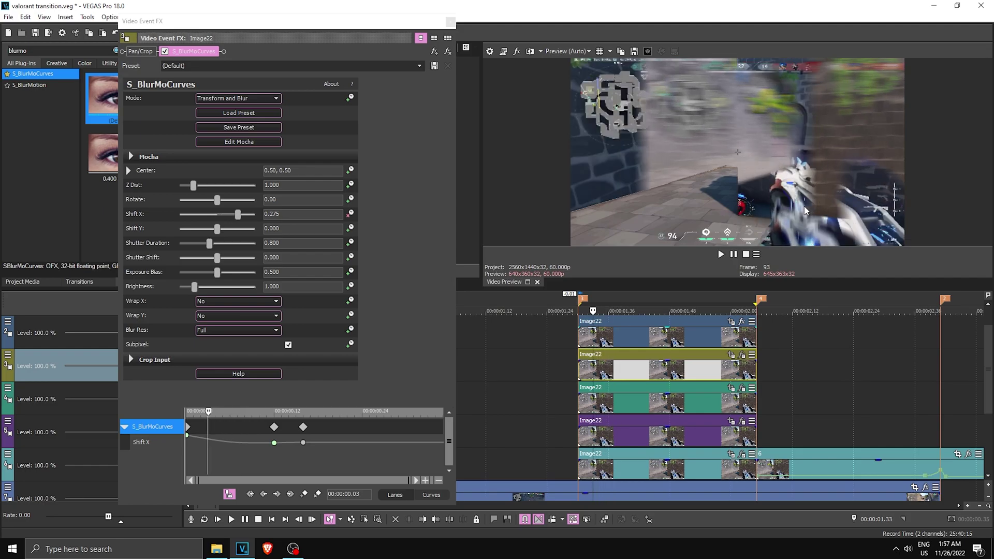
pyautogui.click(188, 439)
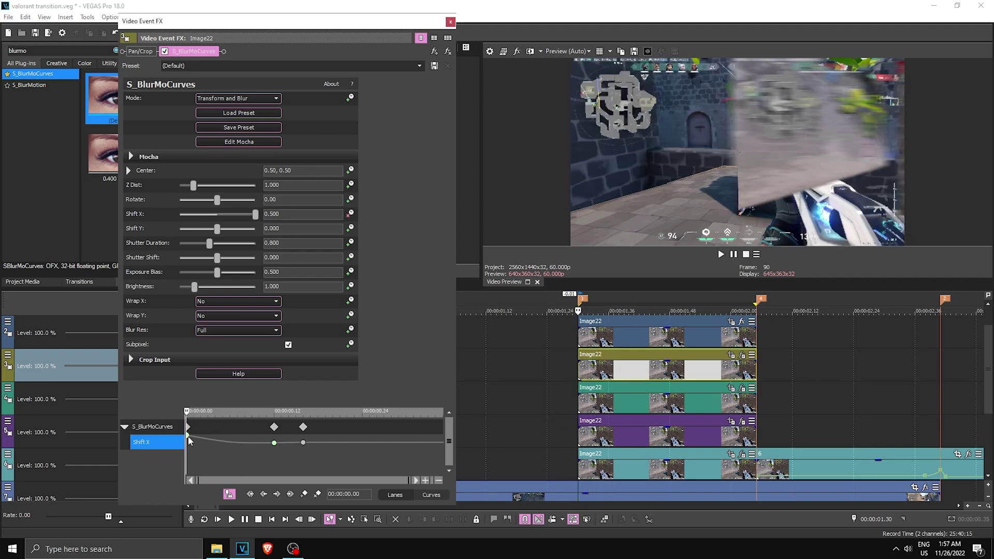
pyautogui.moveTo(255, 214); pyautogui.dragTo(147, 214)
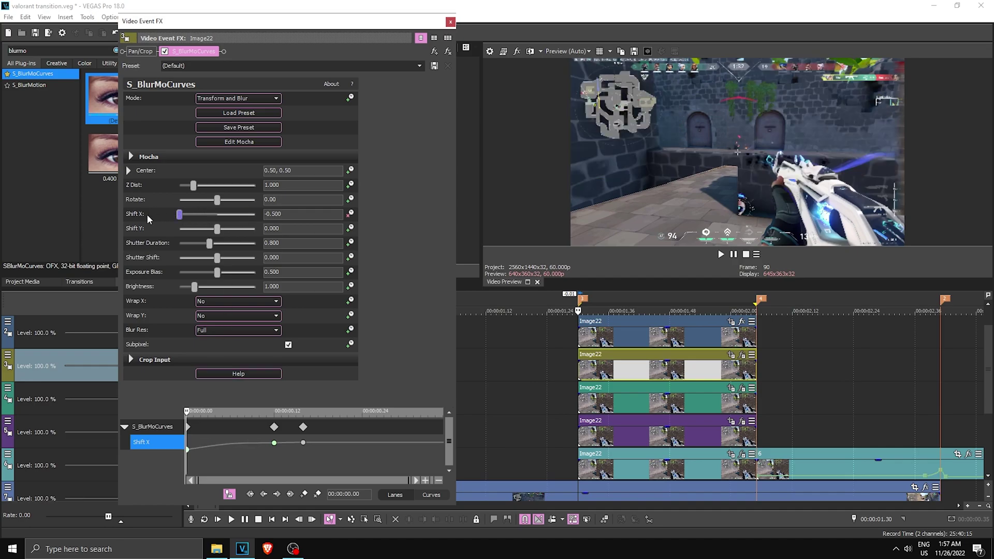
pyautogui.click(682, 129)
# - Set the track 3 layer's Shift X keyframe at 12 frames to 0.015
pyautogui.press('Right')
pyautogui.press('Right')
pyautogui.press('Right')
pyautogui.press('Right')
pyautogui.press('Right')
pyautogui.press('Right')
pyautogui.press('Right')
pyautogui.press('Right')
pyautogui.press('Right')
pyautogui.press('Right')
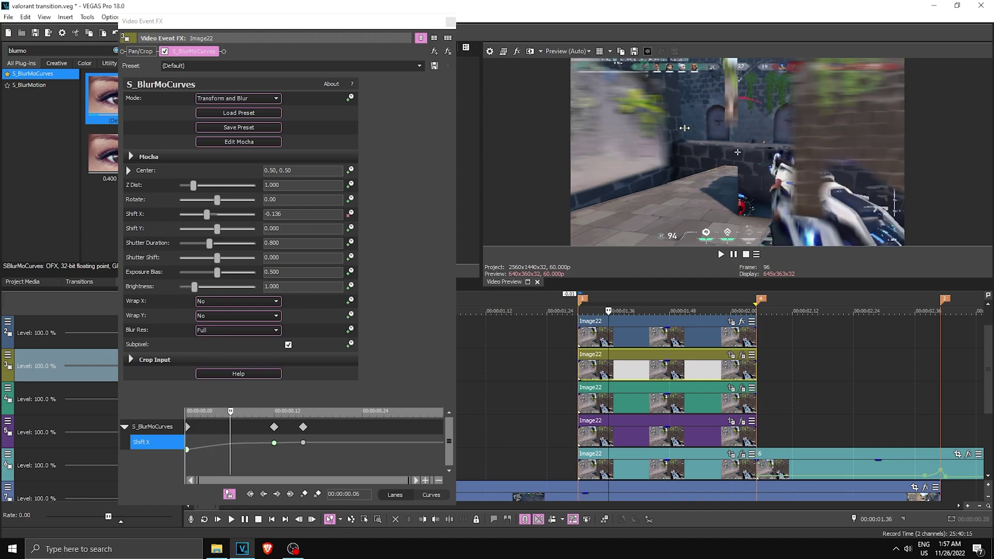
pyautogui.press('Right')
pyautogui.press('Right')
pyautogui.press('Right')
pyautogui.press('Left')
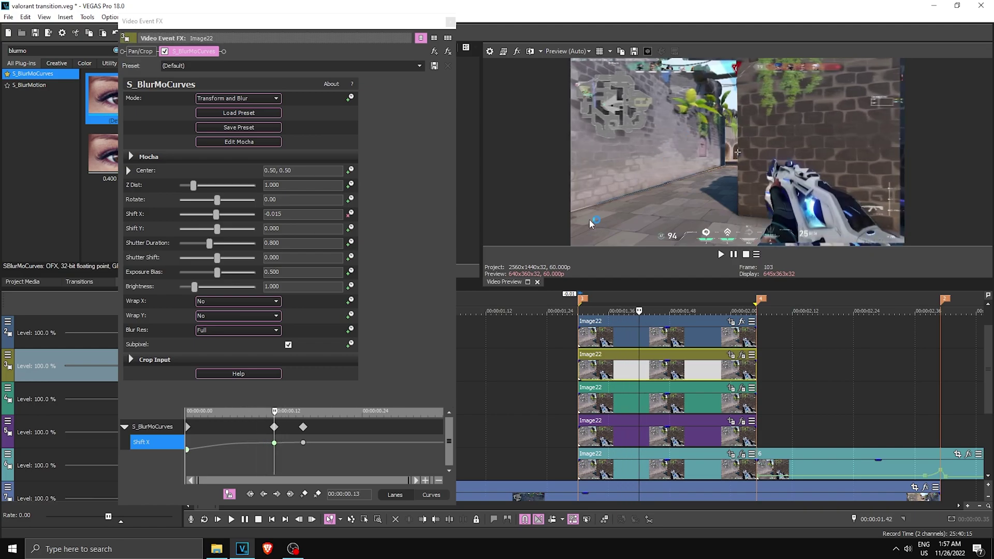
pyautogui.click(274, 443)
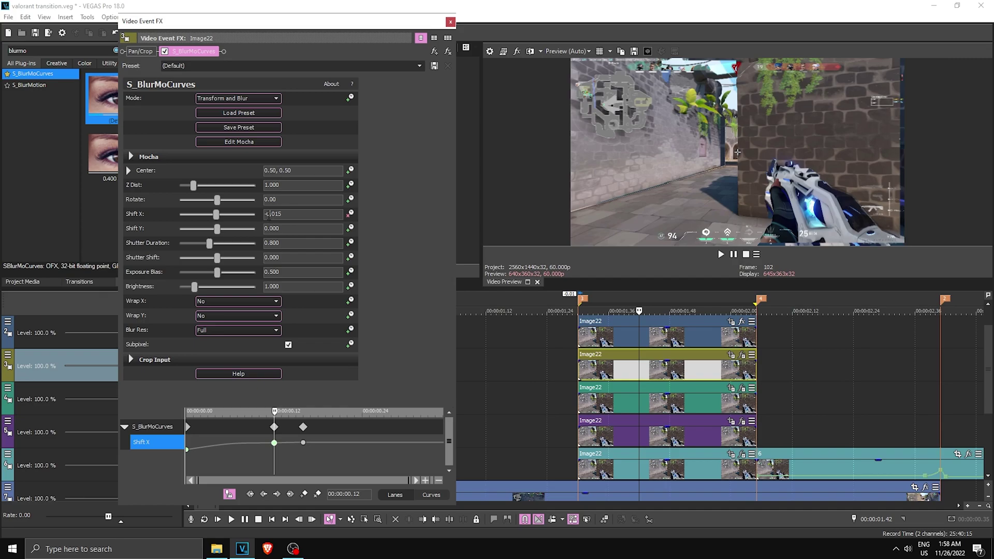
pyautogui.click(692, 148)
# - Step through the frames around the 12- and 16-frame keyframes to check how the track 3 layer settles
pyautogui.press('Left')
pyautogui.press('Left')
pyautogui.press('Left')
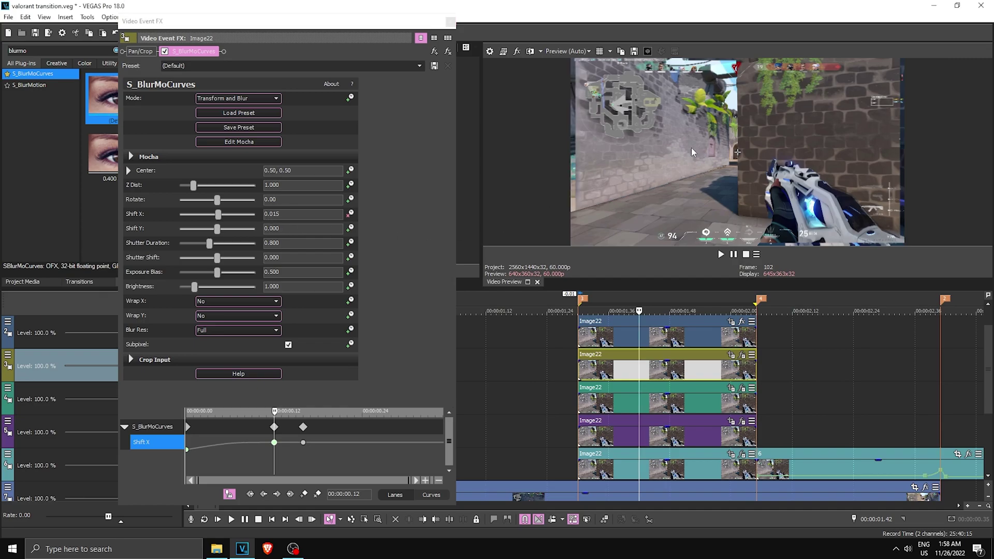
pyautogui.press('Right')
pyautogui.press('Right')
pyautogui.press('Right')
pyautogui.press('Right')
pyautogui.press('Right')
pyautogui.press('Right')
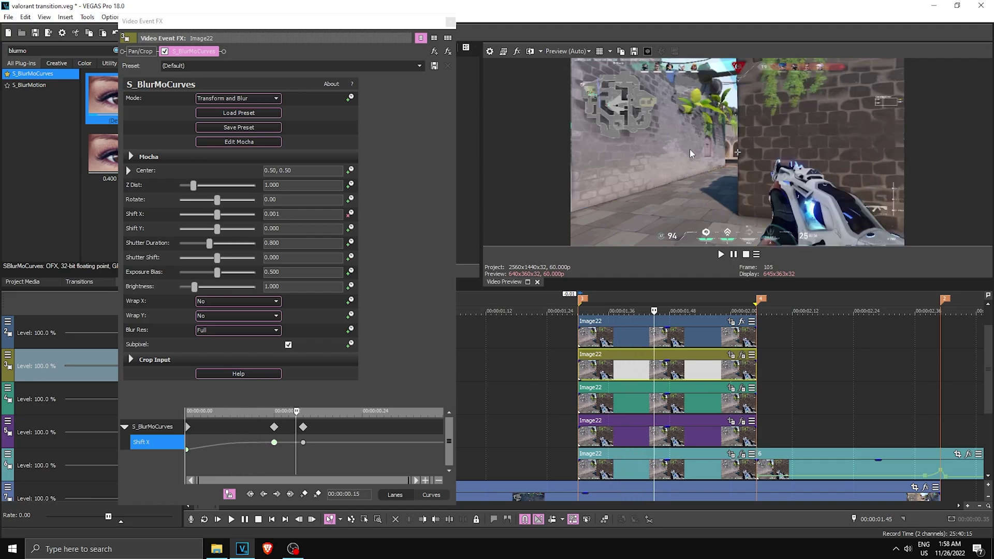
pyautogui.press('Left')
pyautogui.press('Left')
pyautogui.press('Left')
pyautogui.press('Left')
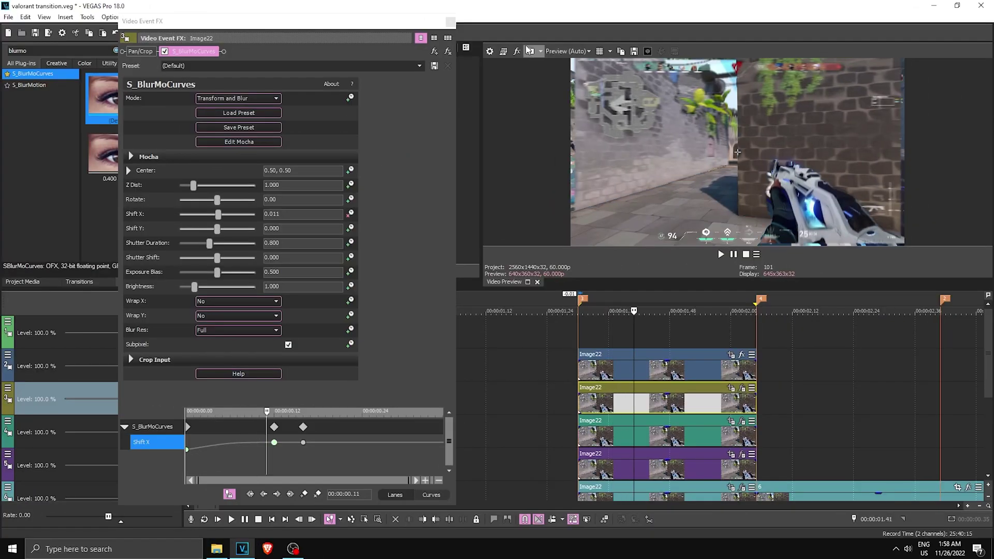
# - Check the track 2 Image22 event's mask, and selectively paste only the track 6 Image22 event's video effects and effect keyframes onto it
pyautogui.click(450, 23)
pyautogui.click(655, 369)
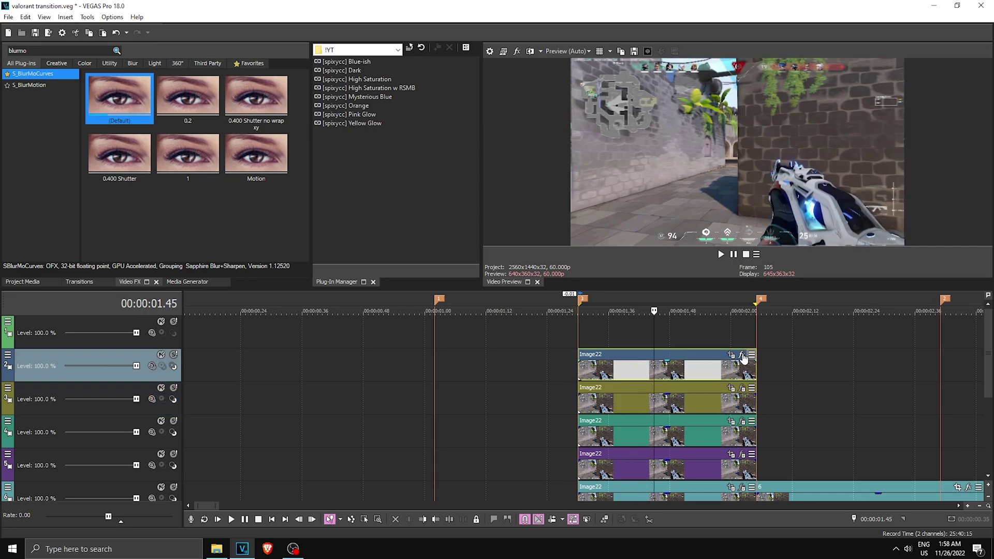
pyautogui.click(731, 356)
pyautogui.click(451, 22)
pyautogui.moveTo(989, 362); pyautogui.dragTo(989, 396)
pyautogui.rightClick(662, 435)
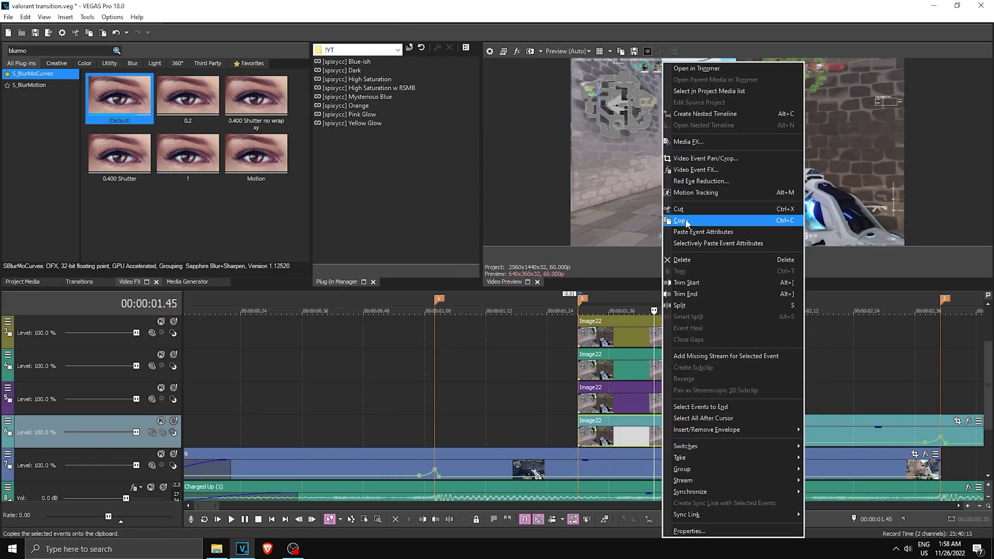
pyautogui.click(686, 221)
pyautogui.scroll(2, 839, 357)
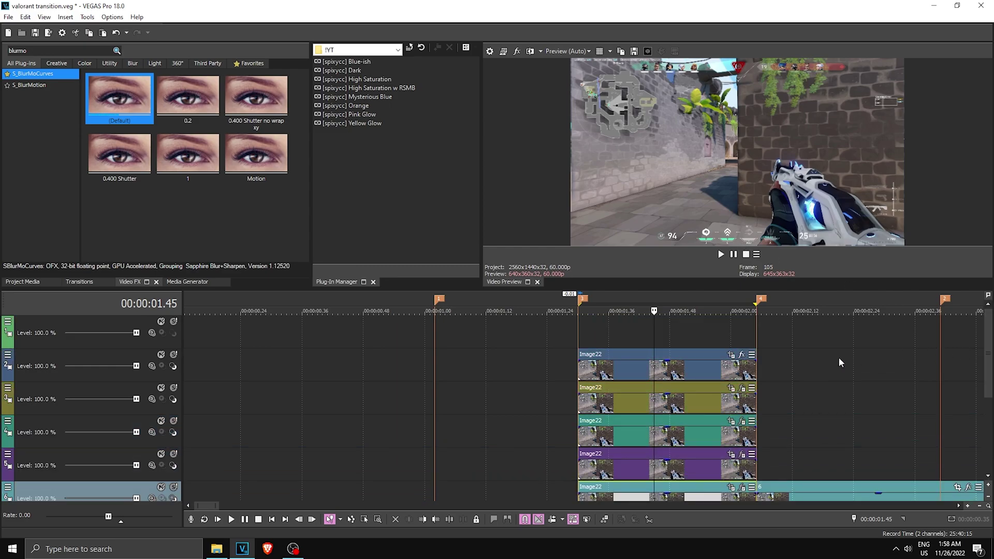
pyautogui.rightClick(666, 376)
pyautogui.click(707, 244)
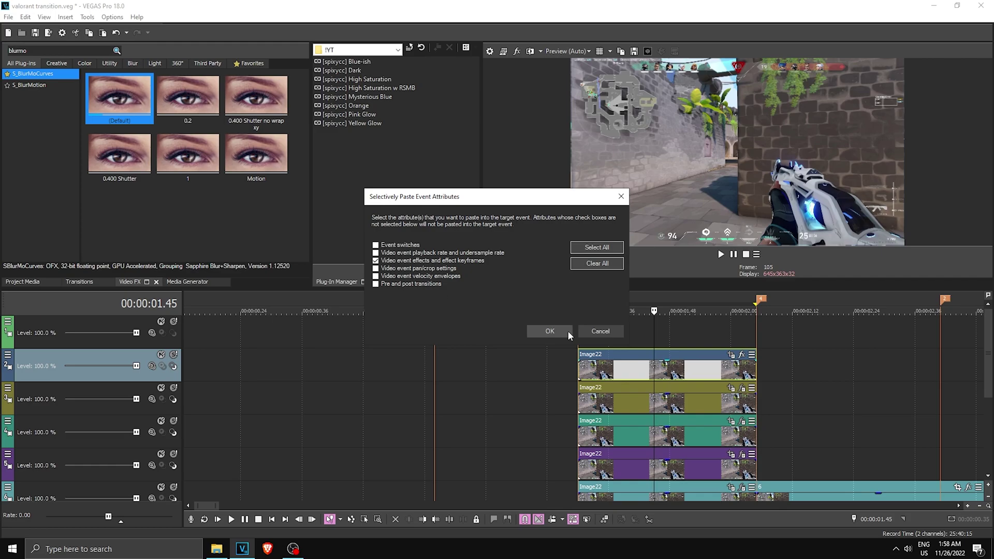
pyautogui.click(569, 333)
# - Examine the track 2 event's pasted S_BlurMoCurves effect, playing and stepping through the frames to check how the layer slides into place
pyautogui.click(742, 355)
pyautogui.press('space')
pyautogui.press('Left')
pyautogui.press('Left')
pyautogui.press('Left')
pyautogui.press('Left')
pyautogui.press('Left')
pyautogui.press('Left')
pyautogui.press('Left')
pyautogui.press('Left')
pyautogui.press('Left')
pyautogui.press('Left')
pyautogui.press('Left')
pyautogui.press('Left')
pyautogui.press('Left')
pyautogui.press('Left')
pyautogui.press('Right')
pyautogui.press('Right')
pyautogui.press('Right')
pyautogui.press('Right')
pyautogui.press('Right')
pyautogui.press('Right')
pyautogui.press('Right')
pyautogui.press('Right')
pyautogui.press('Right')
pyautogui.press('Right')
pyautogui.press('Right')
pyautogui.press('Left')
pyautogui.click(451, 22)
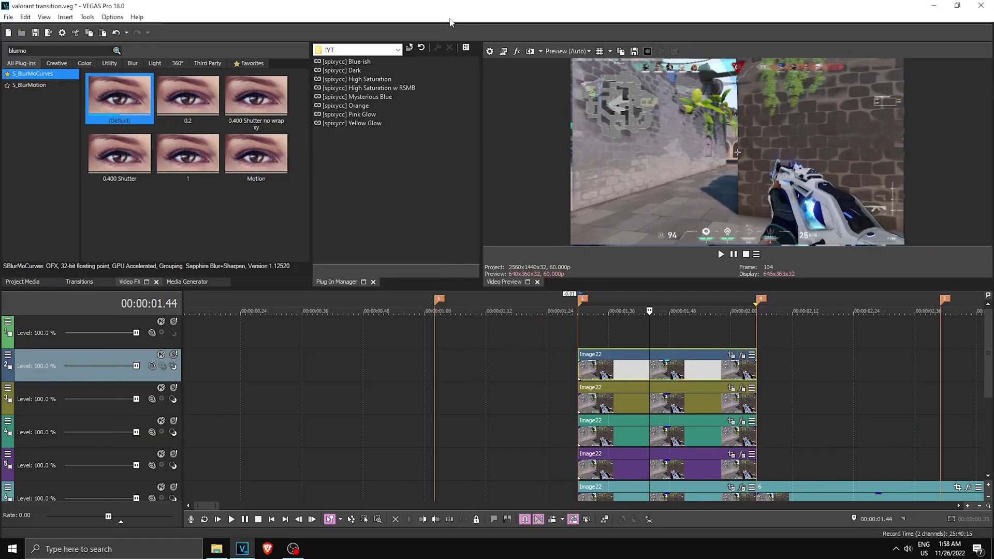
pyautogui.press('Left')
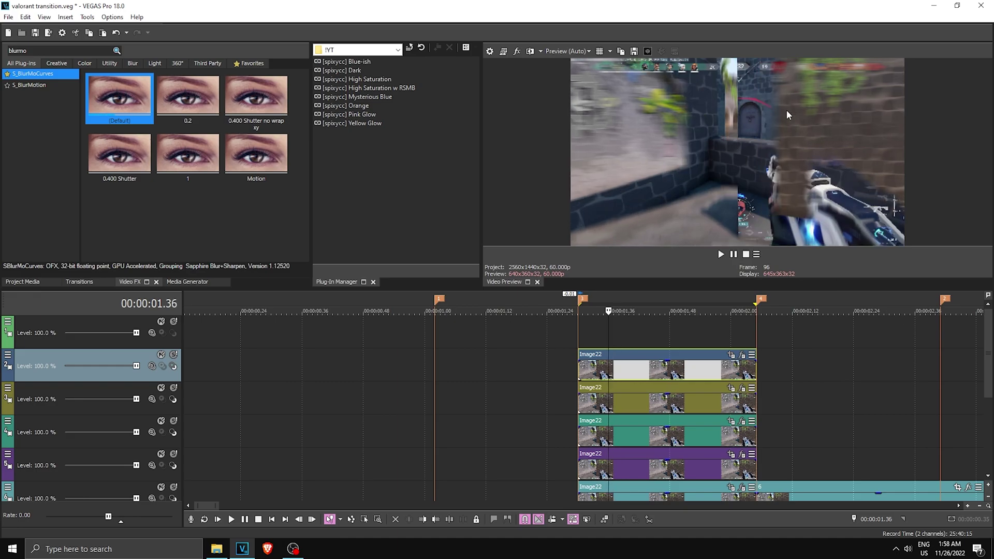
# - Move the Image22 event from track 6 up to track 1, aligned with the start of the other snapshot layers
pyautogui.moveTo(988, 371); pyautogui.dragTo(988, 403)
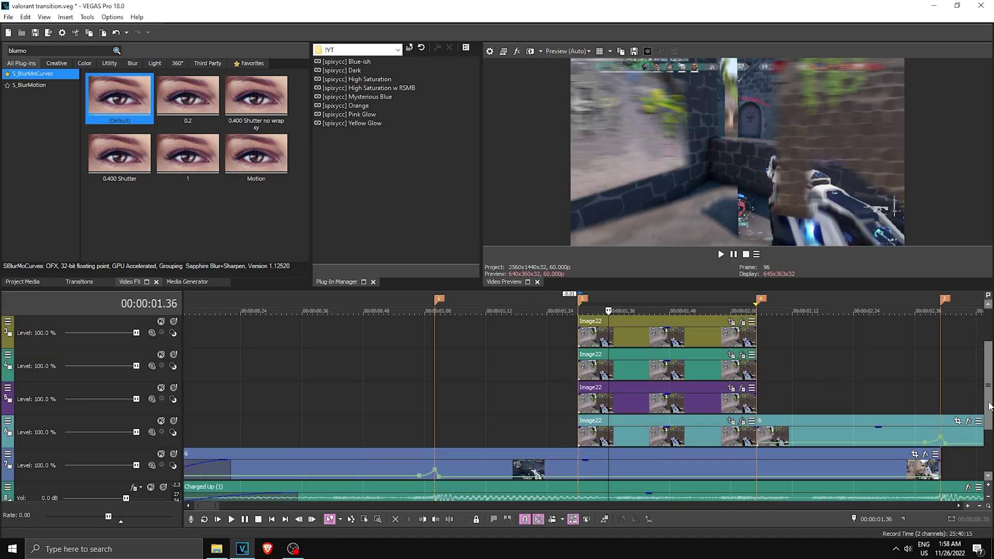
pyautogui.click(700, 434)
pyautogui.moveTo(700, 434); pyautogui.dragTo(883, 334)
pyautogui.moveTo(988, 398); pyautogui.dragTo(988, 366)
pyautogui.moveTo(822, 400); pyautogui.dragTo(630, 331)
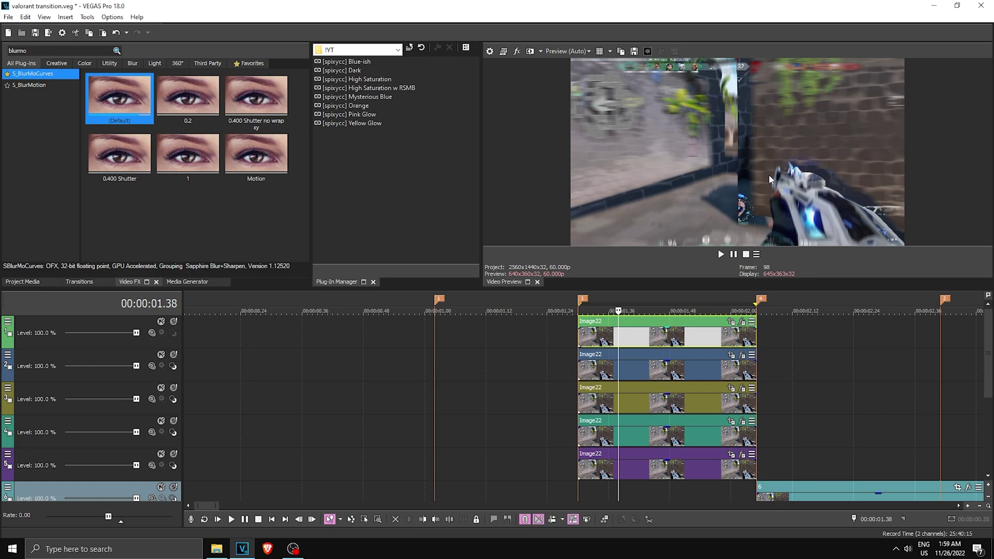
# - Place a timeline marker every five frames after the snapshot layers' start at 00:00:01.30, from 00:00:01.35 through 00:00:02.00
pyautogui.scroll(1, 769, 176)
pyautogui.moveTo(989, 367); pyautogui.dragTo(989, 382)
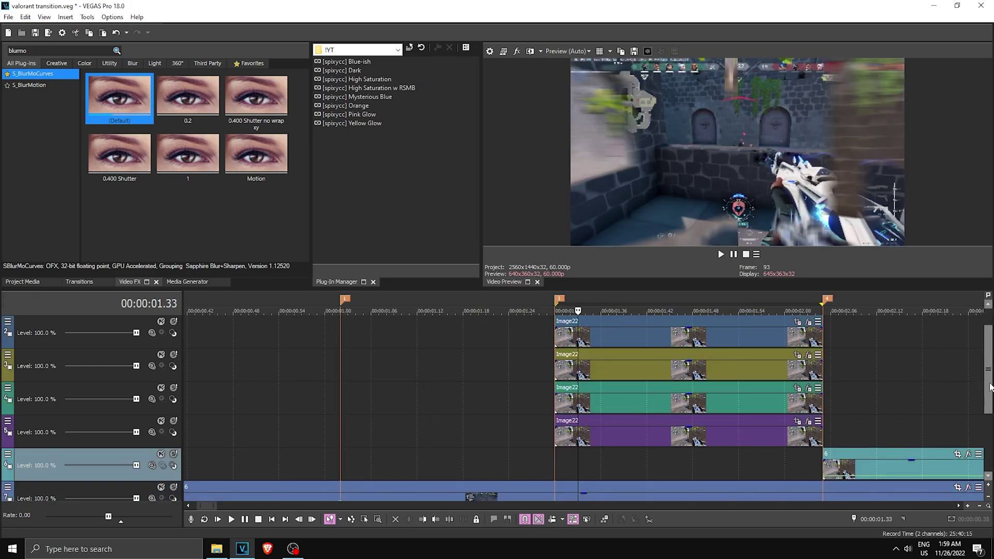
pyautogui.click(553, 459)
pyautogui.click(554, 463)
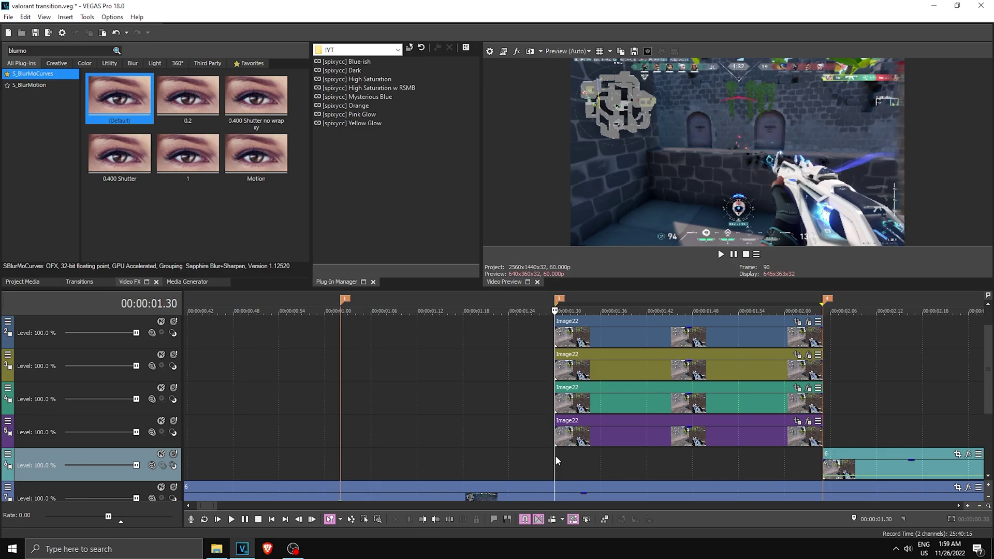
pyautogui.press('Right')
pyautogui.press('Right')
pyautogui.press('Right')
pyautogui.press('Right')
pyautogui.press('Right')
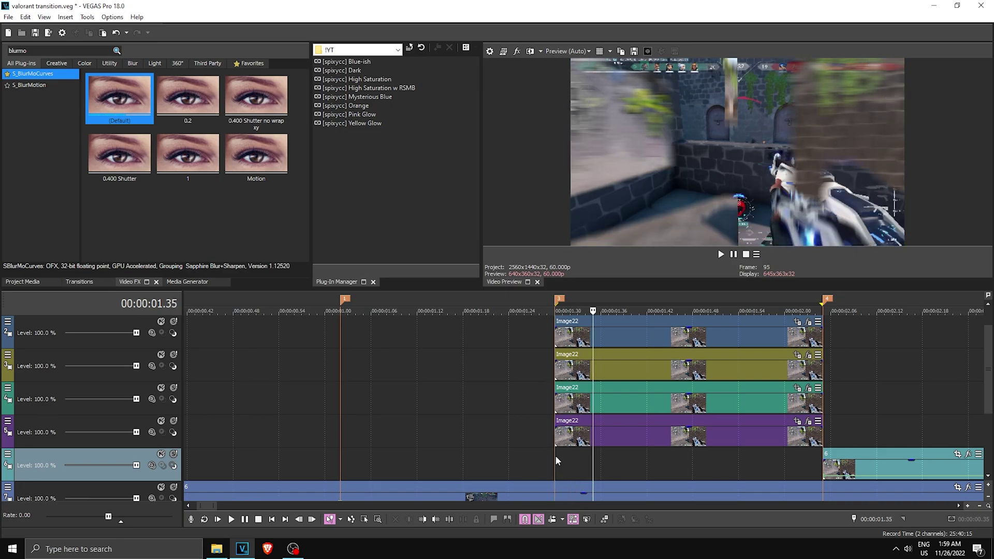
pyautogui.press('m')
pyautogui.press('Return')
pyautogui.press('Right')
pyautogui.press('Right')
pyautogui.press('Right')
pyautogui.press('Right')
pyautogui.press('Right')
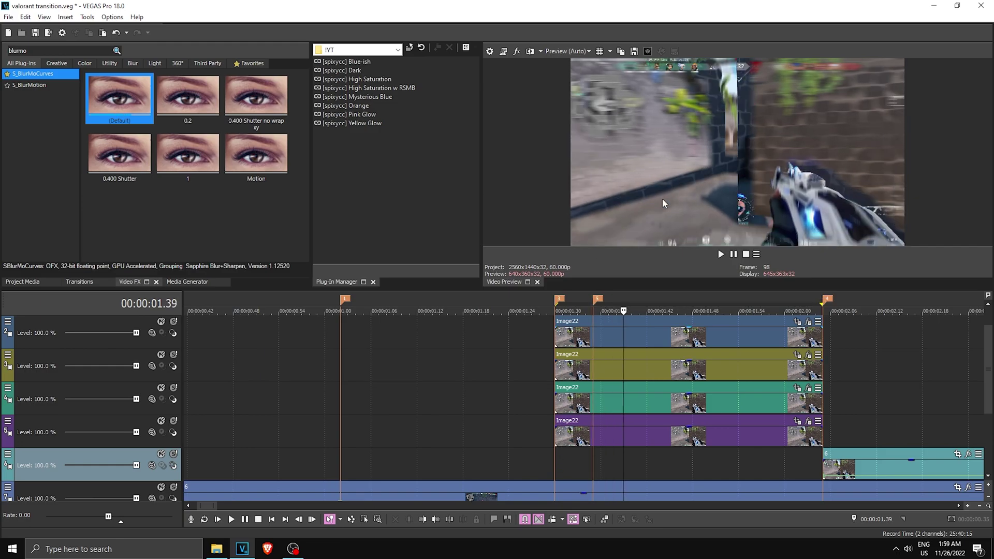
pyautogui.press('m')
pyautogui.press('Right')
pyautogui.press('Right')
pyautogui.press('Right')
pyautogui.press('Right')
pyautogui.press('Right')
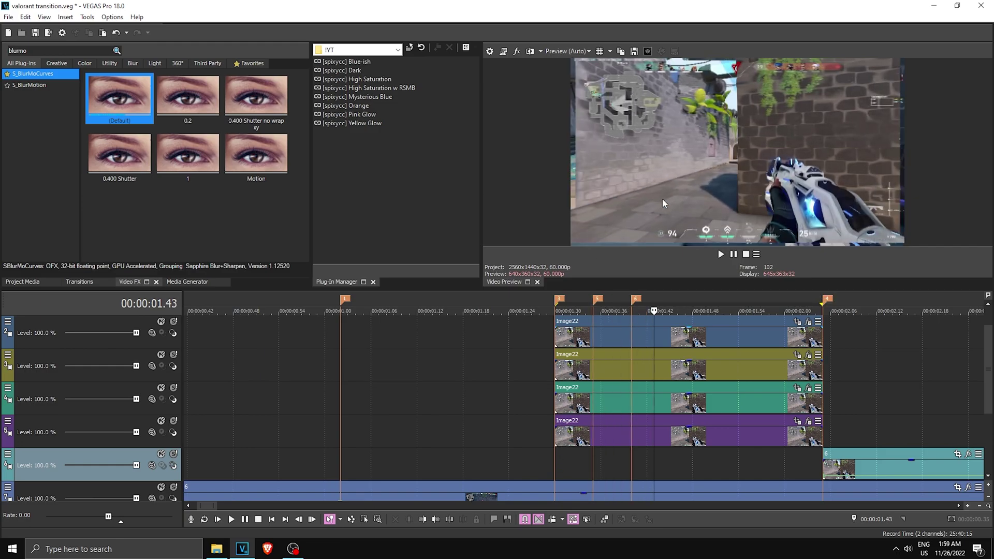
pyautogui.press('m')
pyautogui.press('Right')
pyautogui.press('Right')
pyautogui.press('Right')
pyautogui.press('Right')
pyautogui.press('Right')
pyautogui.press('m')
pyautogui.press('Right')
pyautogui.press('Right')
pyautogui.press('Right')
pyautogui.press('Right')
pyautogui.press('Right')
pyautogui.press('m')
pyautogui.press('Right')
pyautogui.press('Right')
pyautogui.press('Right')
pyautogui.press('Right')
pyautogui.press('Right')
pyautogui.press('m')
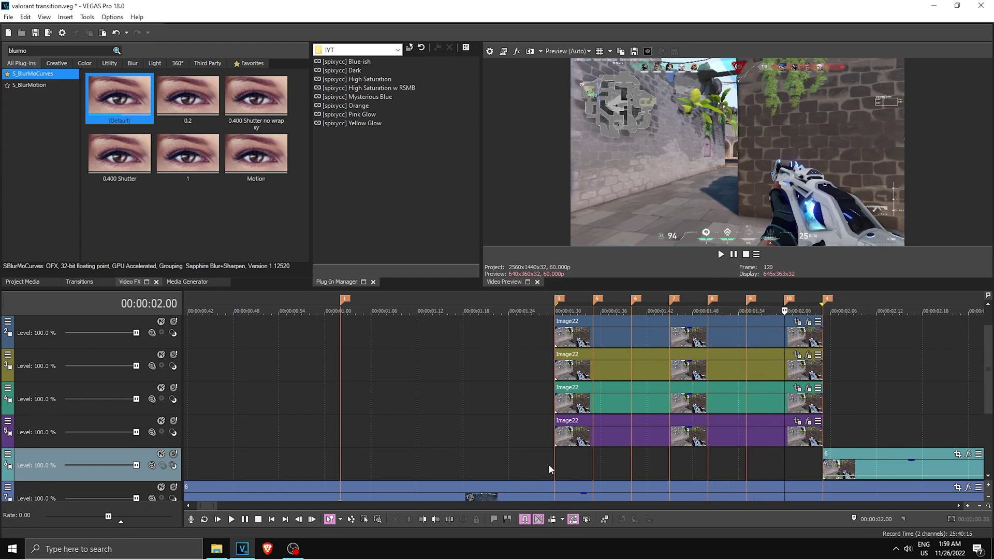
# - Play the stacked snapshot layers from their start and step back to check which part moves first
pyautogui.moveTo(554, 462); pyautogui.dragTo(817, 469)
pyautogui.click(786, 470)
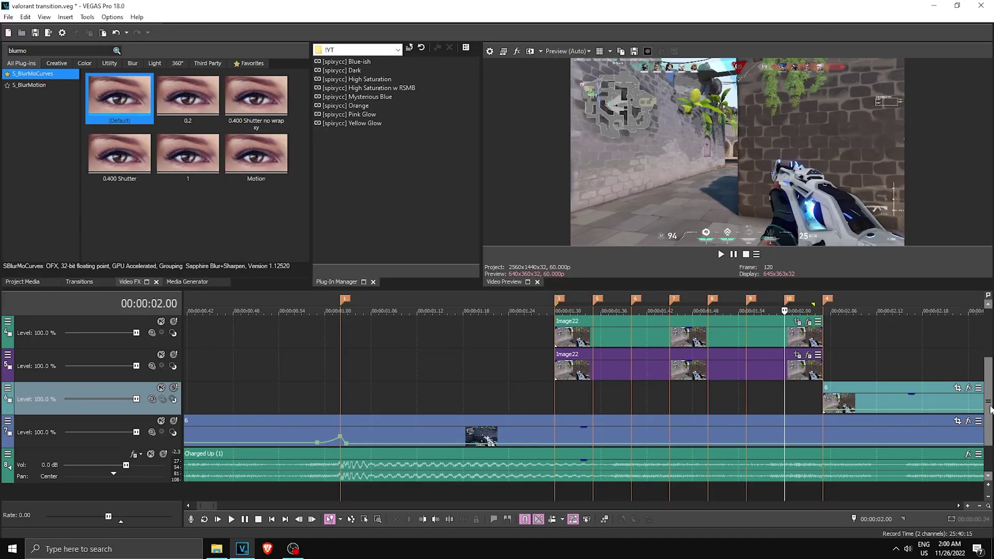
pyautogui.moveTo(989, 396); pyautogui.dragTo(992, 349)
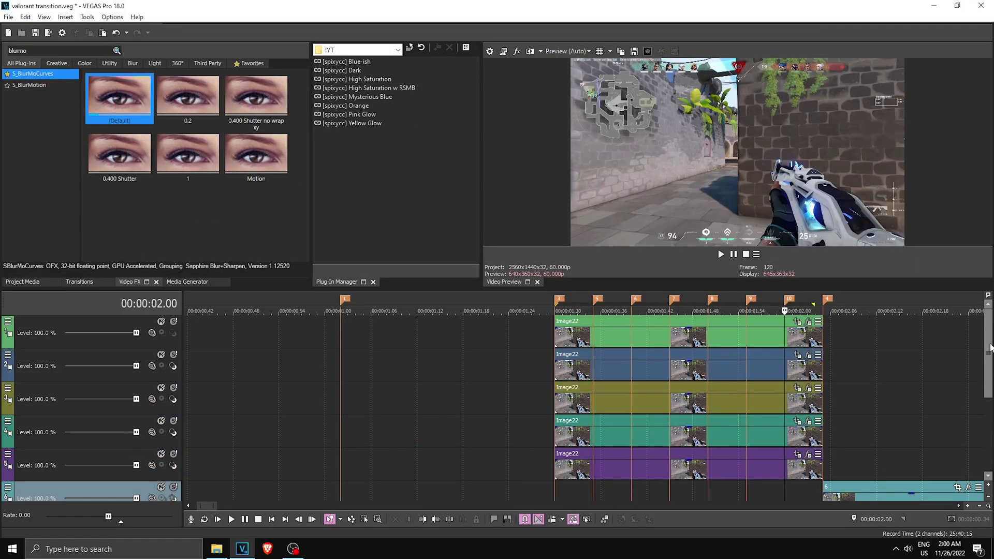
pyautogui.click(558, 340)
pyautogui.press('space')
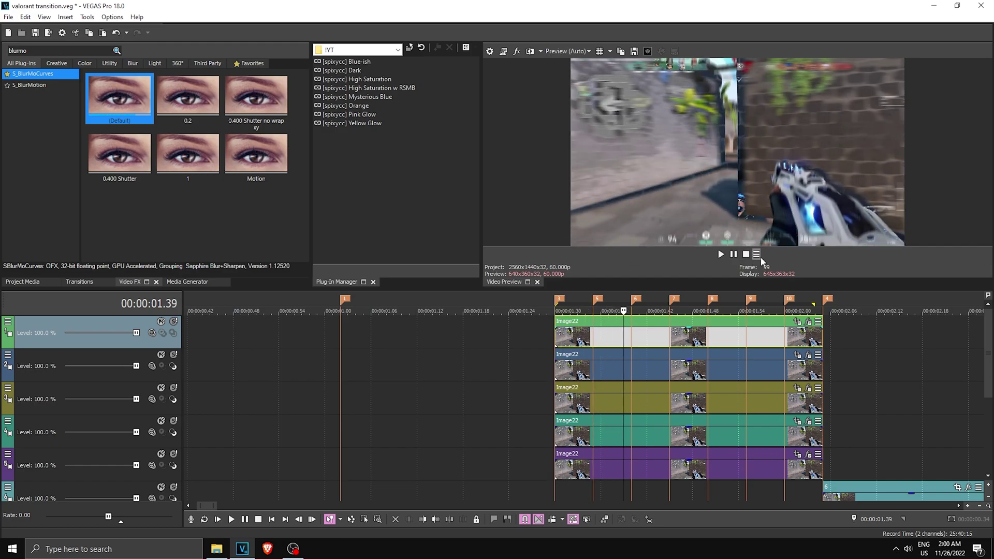
pyautogui.press('Left')
pyautogui.press('Left')
# - Check the track 5 Image22 event's mask, and shift the event five frames so it starts at marker 5
pyautogui.moveTo(990, 348); pyautogui.dragTo(976, 383)
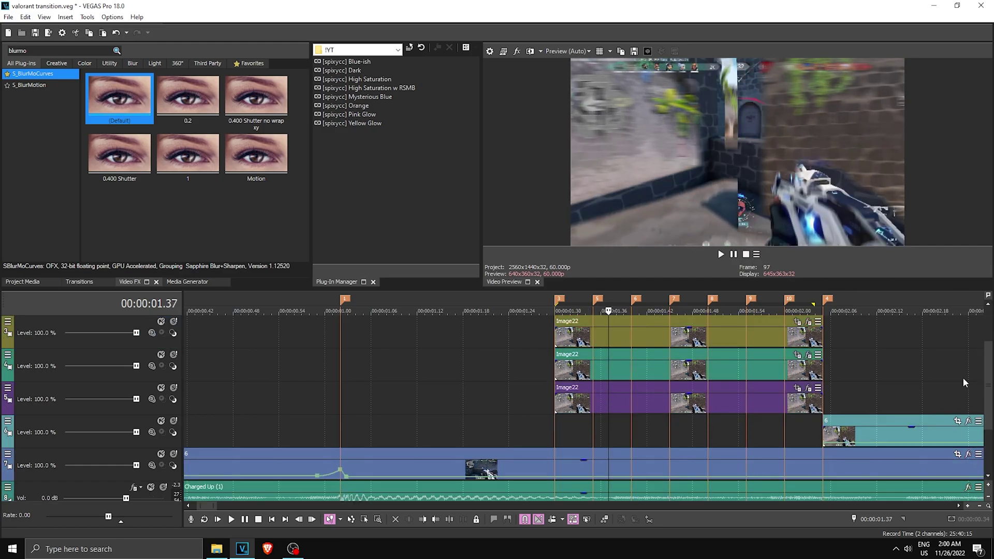
pyautogui.click(798, 390)
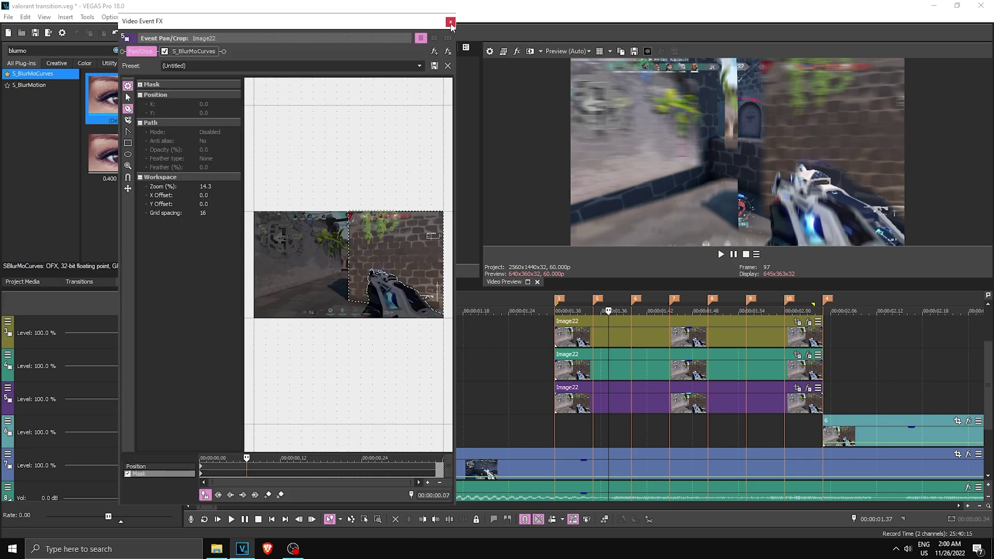
pyautogui.click(451, 22)
pyautogui.moveTo(558, 396); pyautogui.dragTo(589, 397)
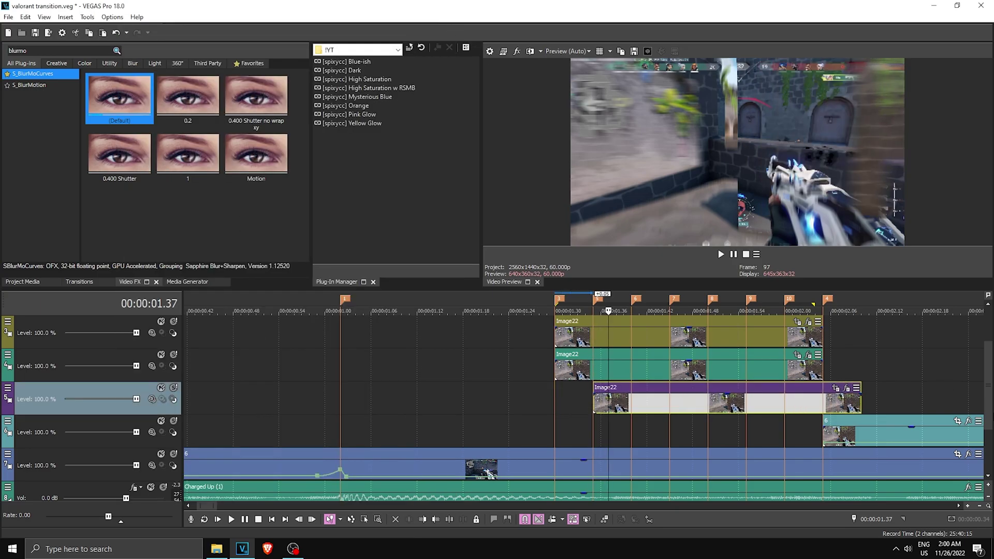
# - Check the track 4 Image22 event's mask, and shift the event ten frames so it starts at marker 6
pyautogui.scroll(1, 966, 397)
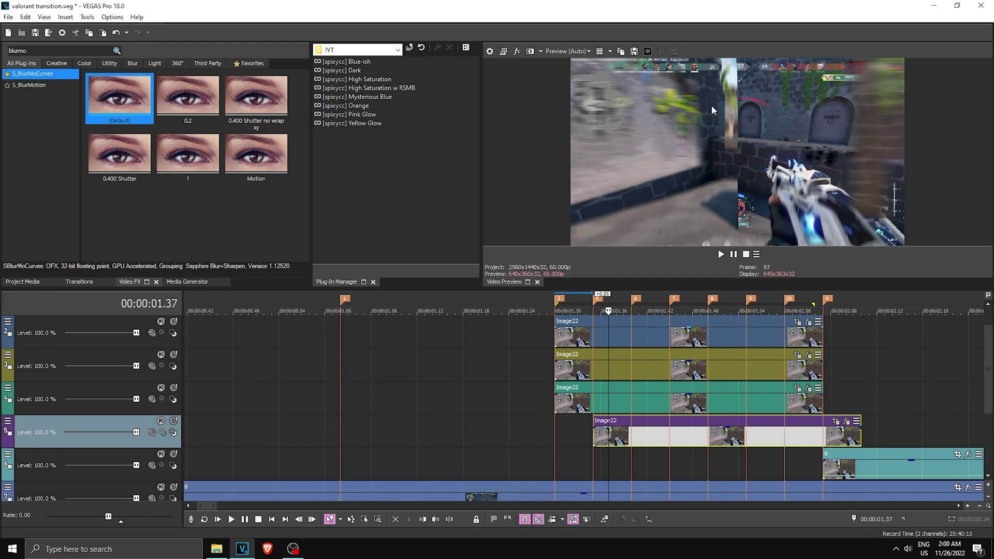
pyautogui.click(798, 389)
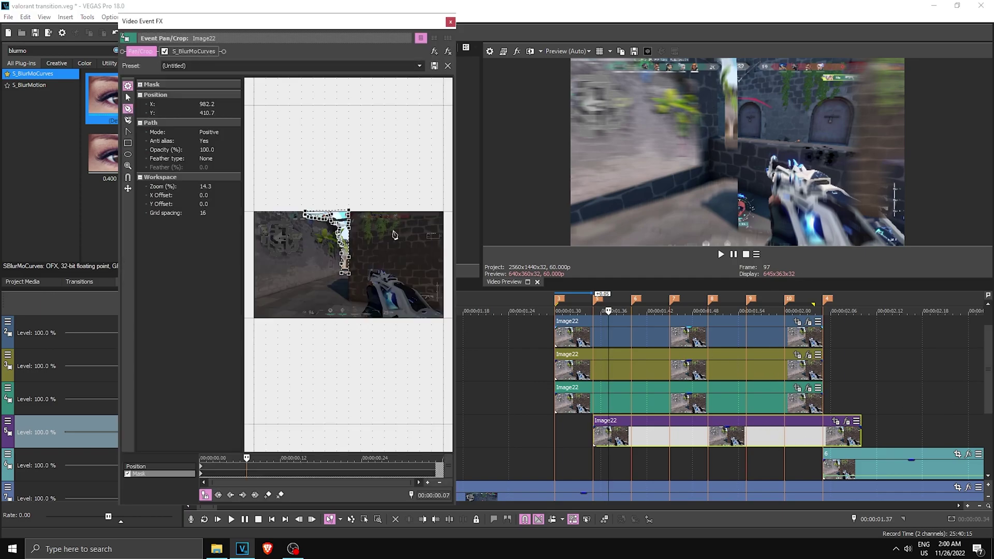
pyautogui.click(451, 22)
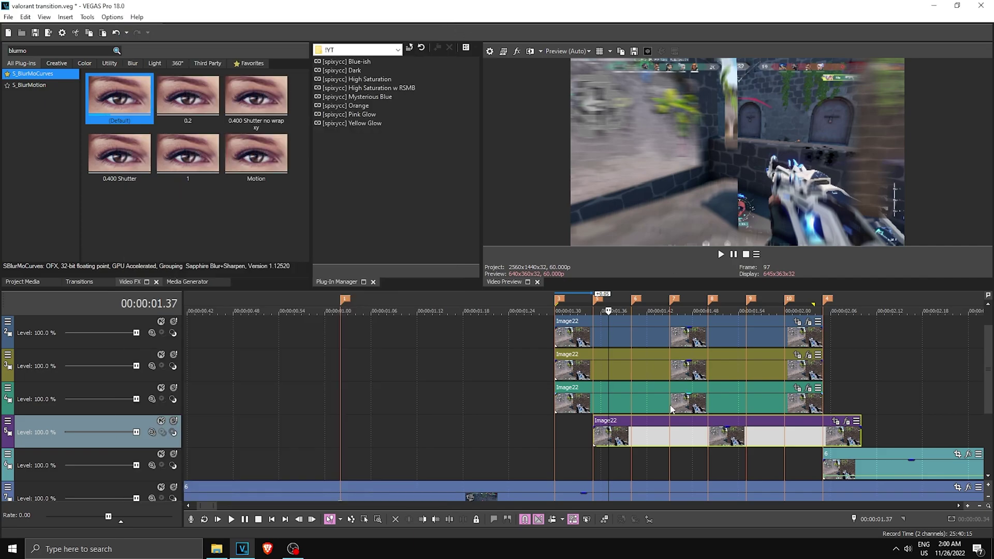
pyautogui.moveTo(583, 409); pyautogui.dragTo(659, 409)
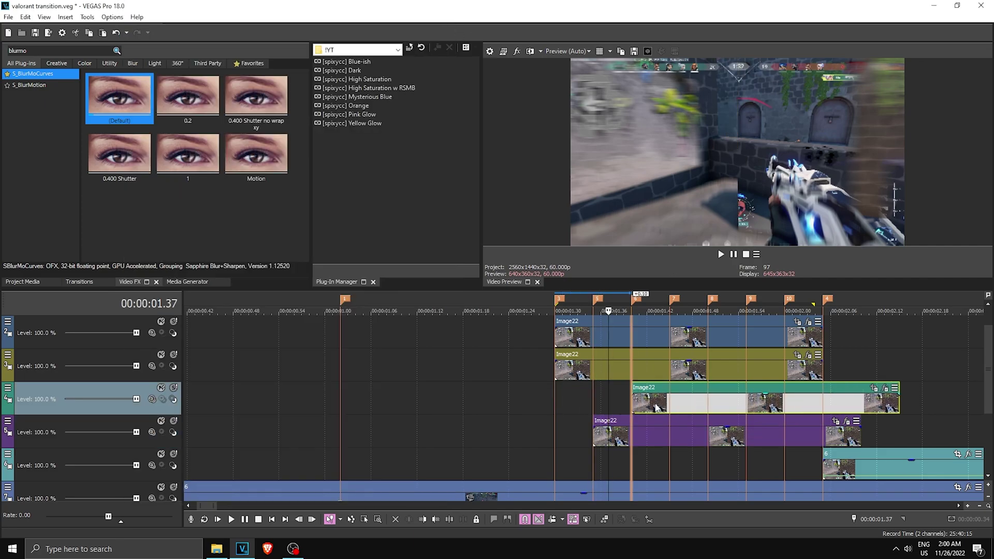
# - Step through the frames around the first two offset layers to check their staggered entrance
pyautogui.press('Left')
pyautogui.press('Left')
pyautogui.press('Left')
pyautogui.press('Right')
pyautogui.press('Right')
pyautogui.press('Right')
pyautogui.press('Right')
pyautogui.press('Right')
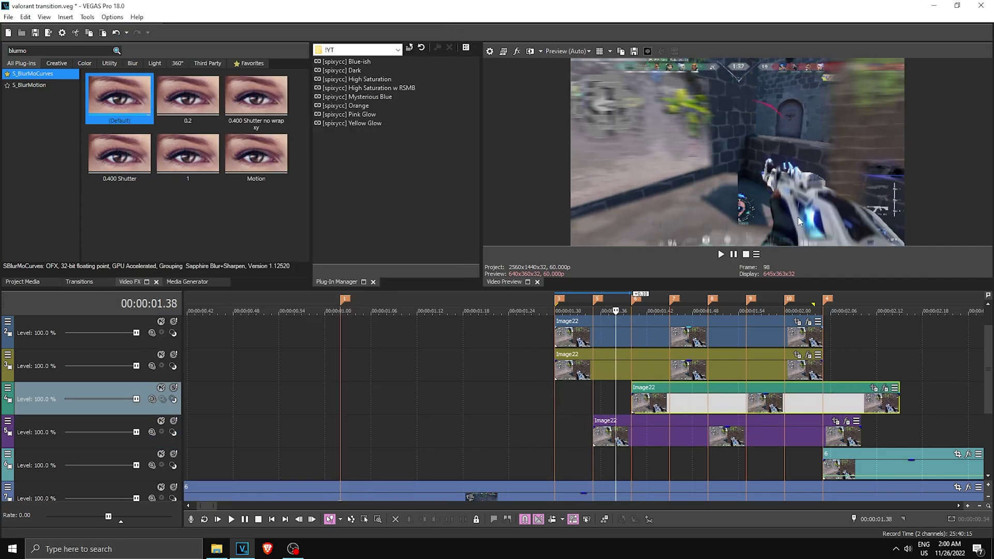
pyautogui.press('Right')
pyautogui.press('Right')
pyautogui.press('Right')
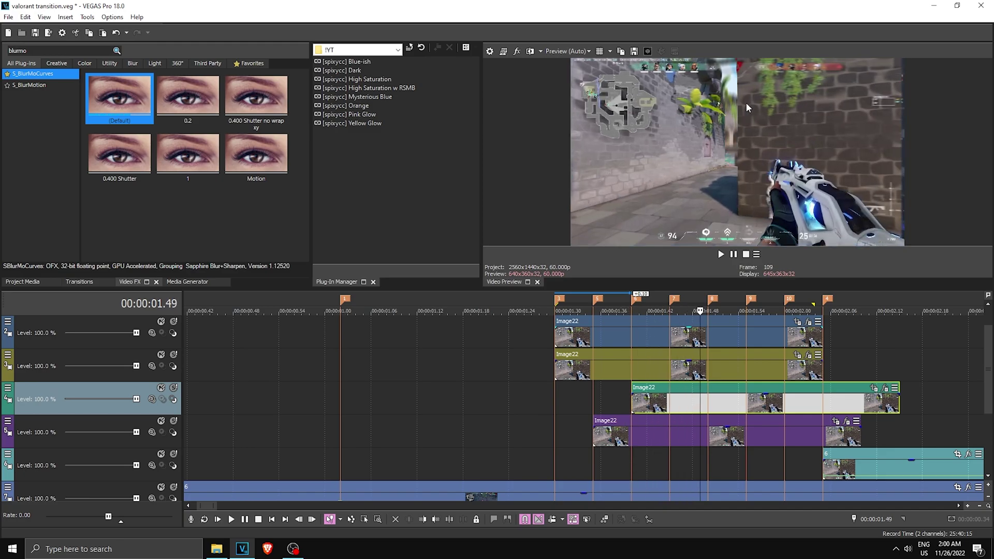
# - Check the track 3 Image22 event's mask, and shift the event 15 frames so it starts at marker 7
pyautogui.click(797, 357)
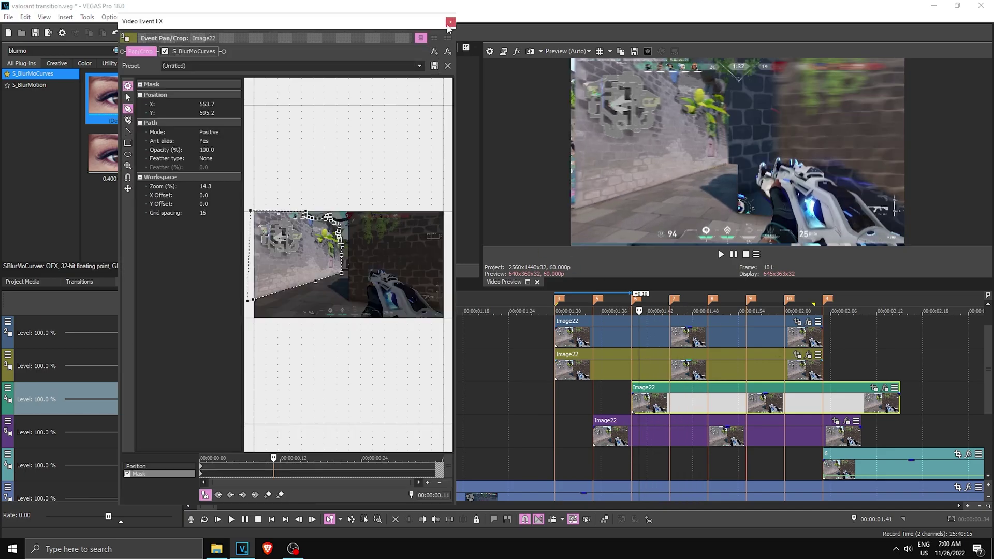
pyautogui.click(450, 23)
pyautogui.moveTo(557, 366); pyautogui.dragTo(670, 365)
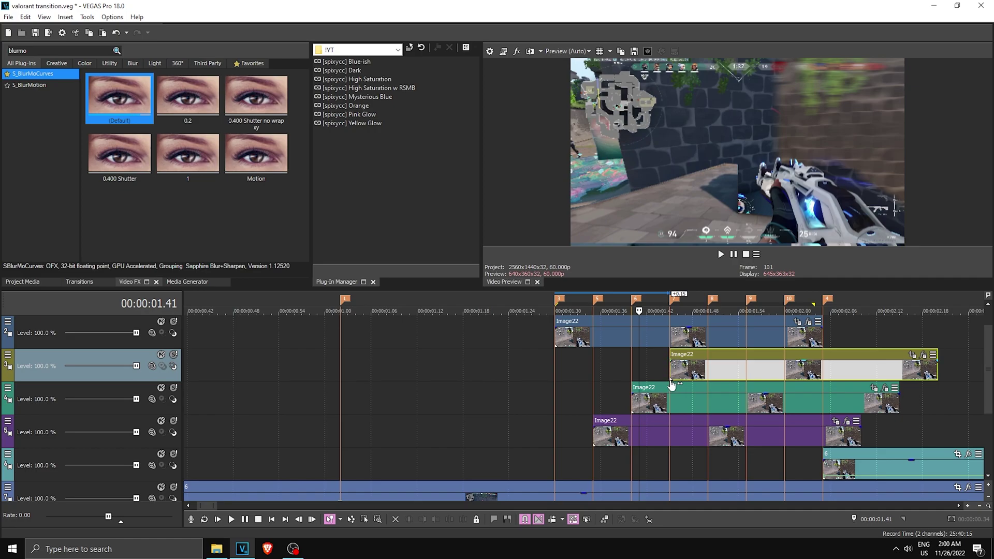
# - Step forward and back through the frames around marker 7 to check how the track 3 layer enters
pyautogui.press('Right')
pyautogui.press('Right')
pyautogui.press('Right')
pyautogui.press('Right')
pyautogui.press('Right')
pyautogui.press('Right')
pyautogui.press('Right')
pyautogui.press('Right')
pyautogui.press('Right')
pyautogui.press('Right')
pyautogui.press('Right')
pyautogui.press('Right')
pyautogui.press('Right')
pyautogui.press('Right')
pyautogui.press('Right')
pyautogui.press('Right')
pyautogui.press('Right')
pyautogui.press('Left')
pyautogui.press('Left')
pyautogui.press('Left')
pyautogui.press('Left')
pyautogui.press('Left')
pyautogui.press('Left')
# - Shift the track 2 Image22 event 20 frames so it starts at marker 8, and step through the staggered transition
pyautogui.scroll(1, 986, 371)
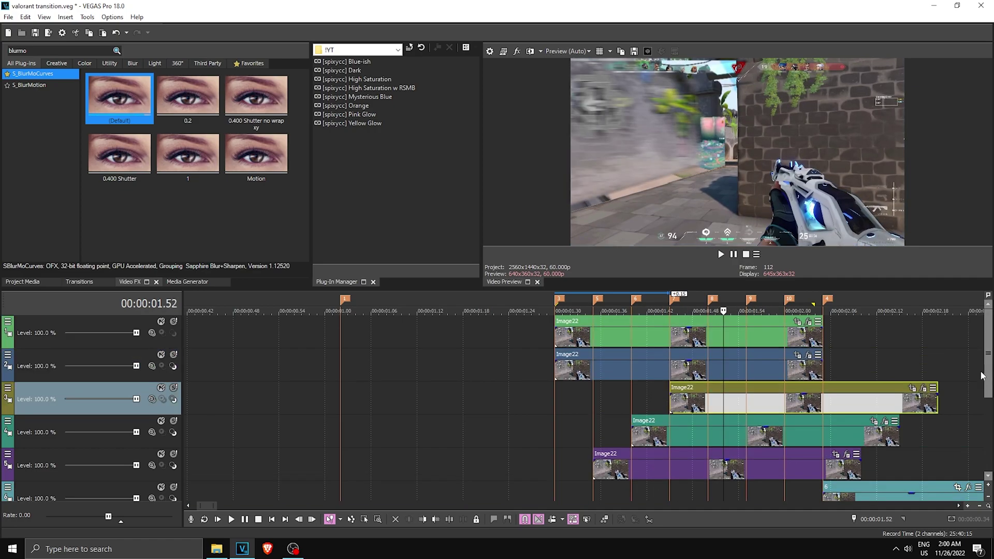
pyautogui.moveTo(598, 366); pyautogui.dragTo(761, 376)
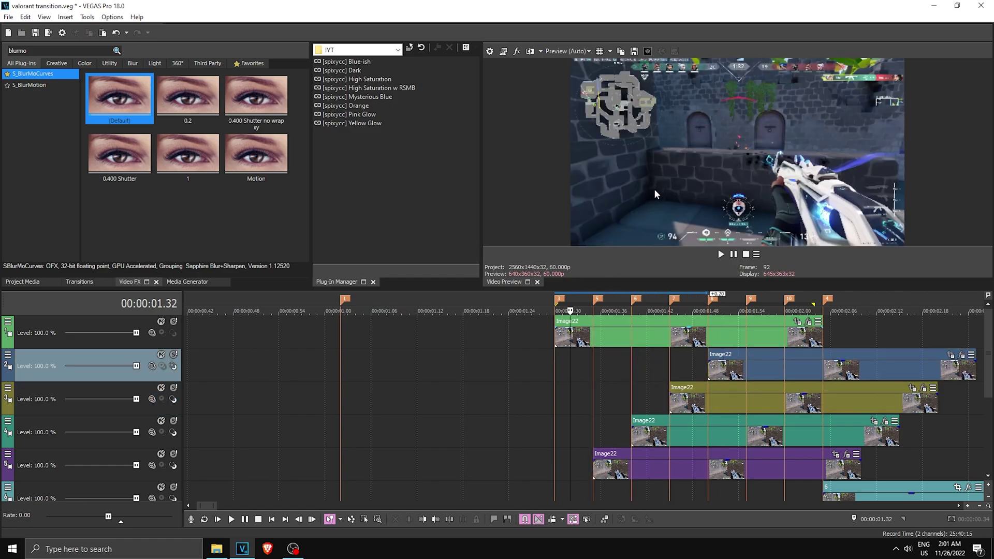
pyautogui.press('Left')
pyautogui.press('Left')
pyautogui.press('Left')
pyautogui.press('Left')
pyautogui.press('Left')
pyautogui.press('Left')
pyautogui.press('Left')
pyautogui.press('Left')
pyautogui.press('Left')
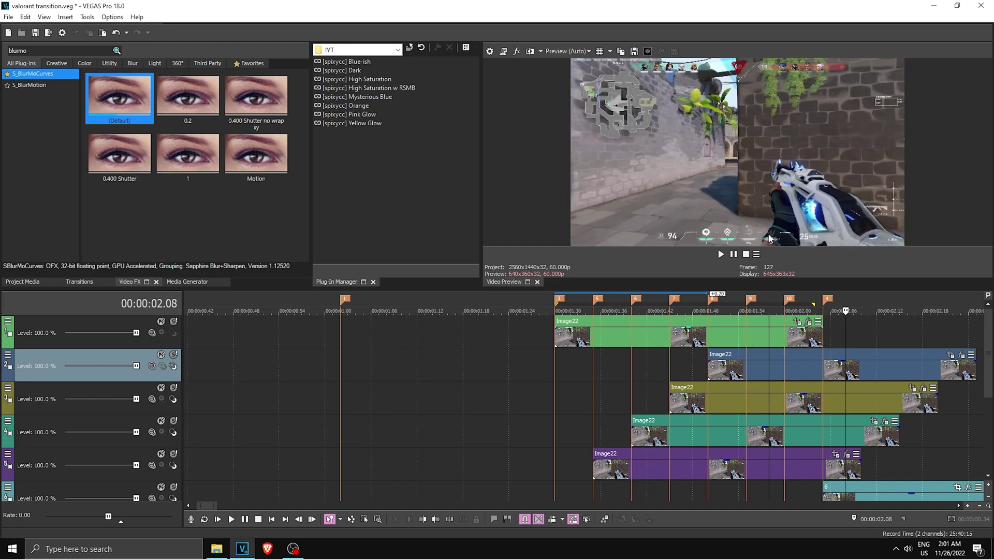
# - Trim the ends of the Image22 events on tracks 2 through 5 back to marker 4 at 00:00:02.05
pyautogui.moveTo(988, 380); pyautogui.dragTo(988, 395)
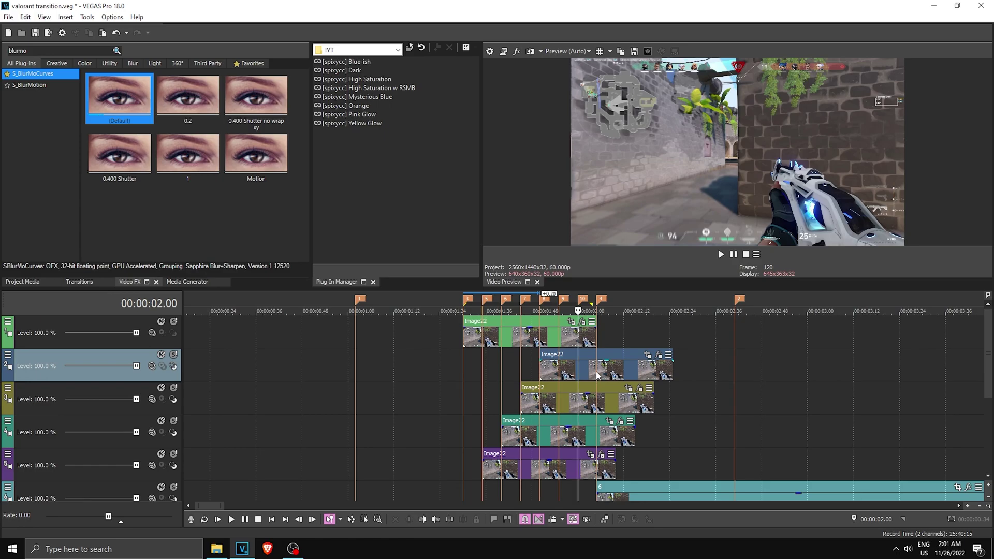
pyautogui.click(598, 375)
pyautogui.scroll(2, 616, 389)
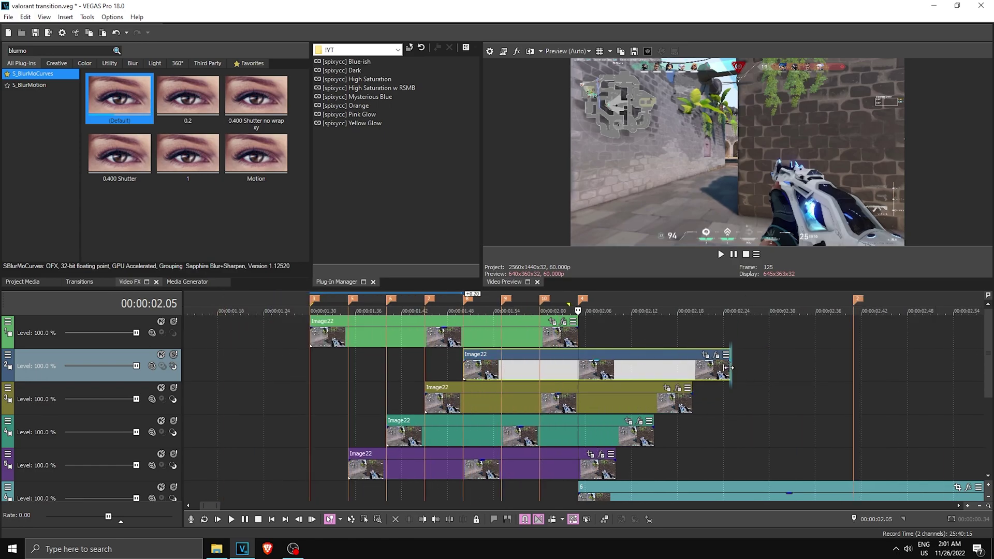
pyautogui.moveTo(730, 368); pyautogui.dragTo(586, 366)
pyautogui.moveTo(691, 403); pyautogui.dragTo(577, 407)
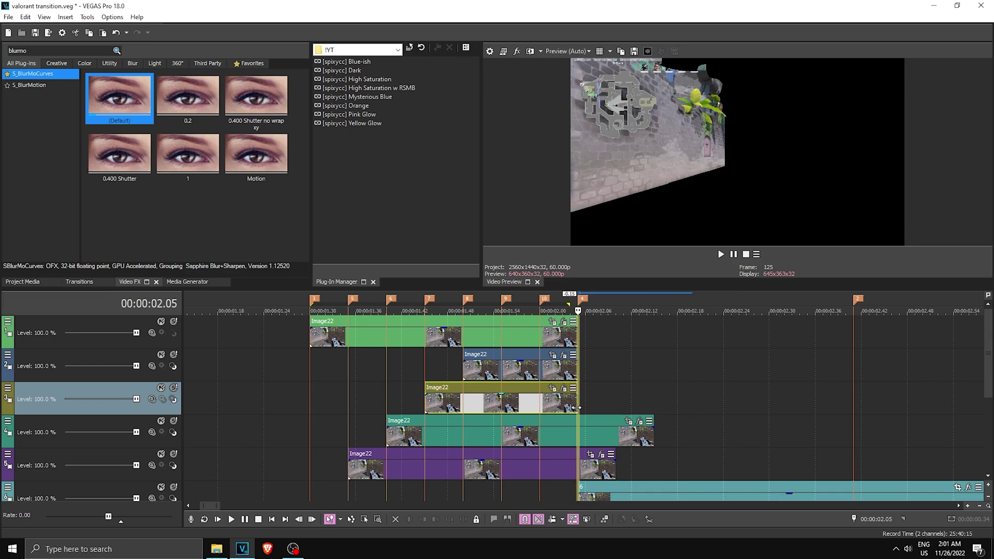
pyautogui.moveTo(636, 439); pyautogui.dragTo(577, 438)
pyautogui.moveTo(615, 474); pyautogui.dragTo(577, 472)
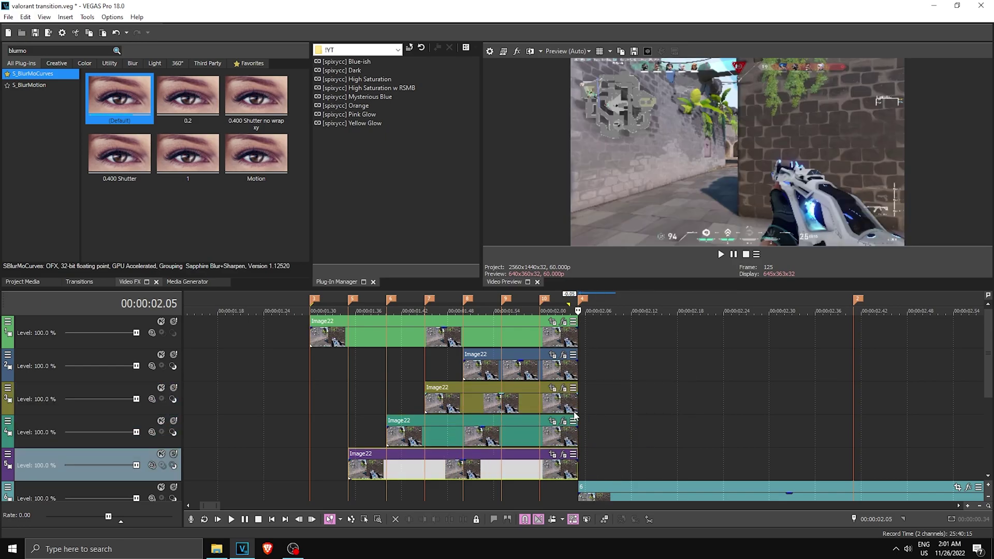
# - Select a loop region spanning the staggered transition and play it back to examine how the layers enter
pyautogui.moveTo(989, 379); pyautogui.dragTo(985, 396)
pyautogui.scroll(-1, 912, 397)
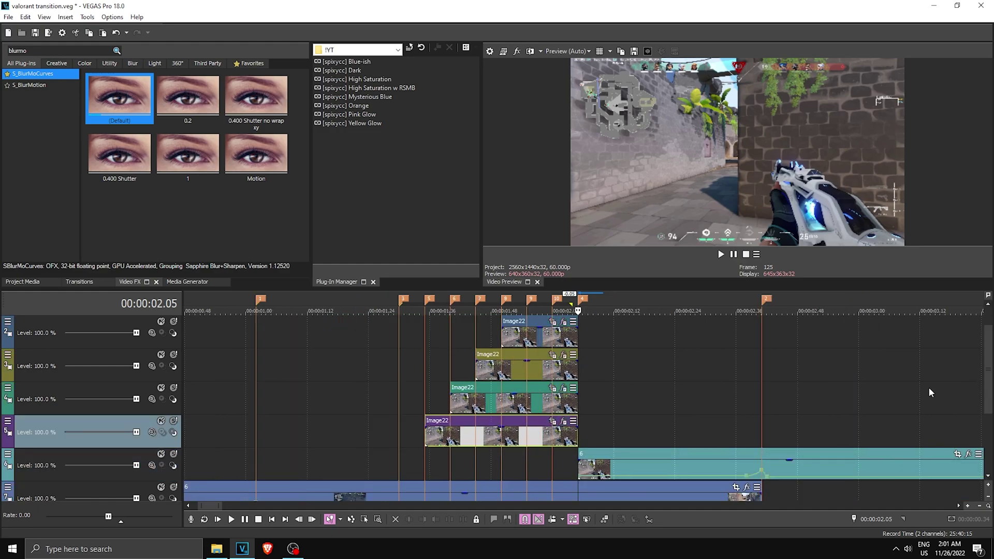
pyautogui.scroll(-2, 655, 373)
pyautogui.moveTo(651, 372); pyautogui.dragTo(396, 366)
pyautogui.click(720, 256)
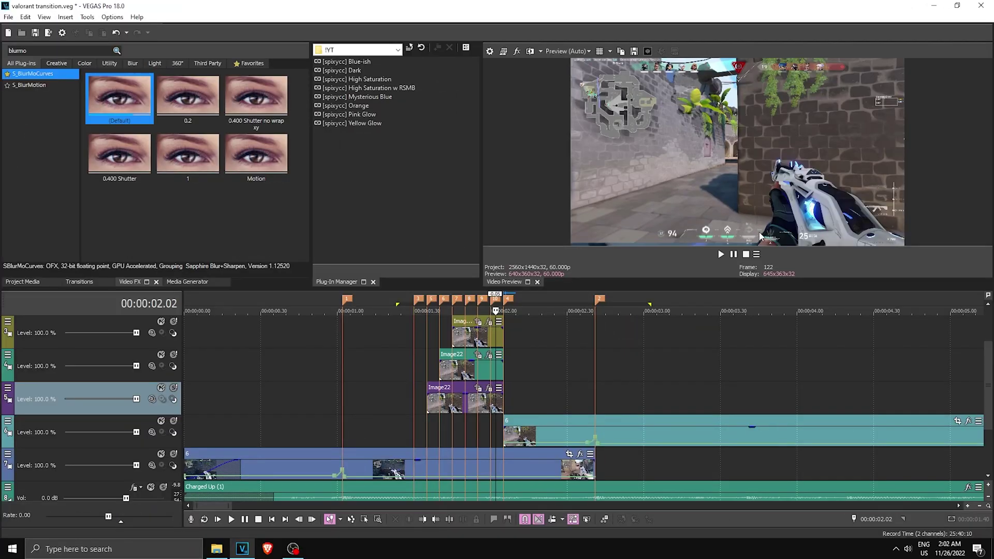
pyautogui.scroll(5, 973, 383)
pyautogui.scroll(2, 991, 383)
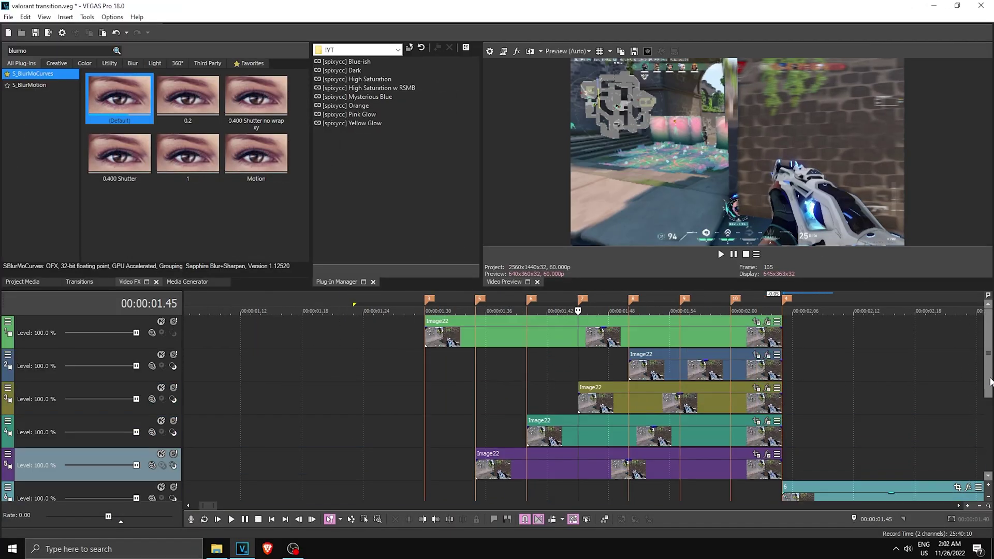
pyautogui.scroll(-2, 987, 401)
pyautogui.scroll(-5, 839, 395)
# - Check the gunshot frame at marker 1, and trim the end of the track 7 gameplay clip back to marker 4
pyautogui.click(343, 456)
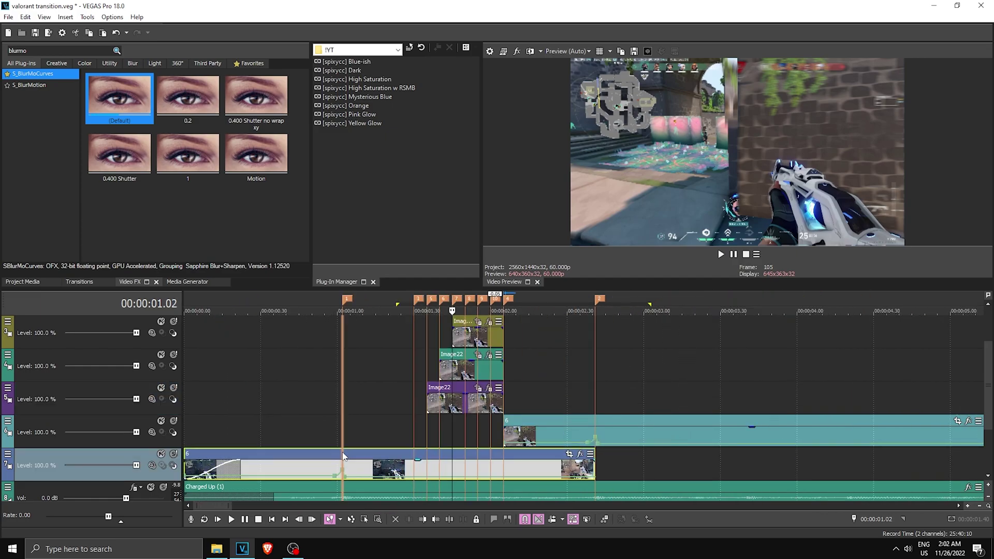
pyautogui.press('space')
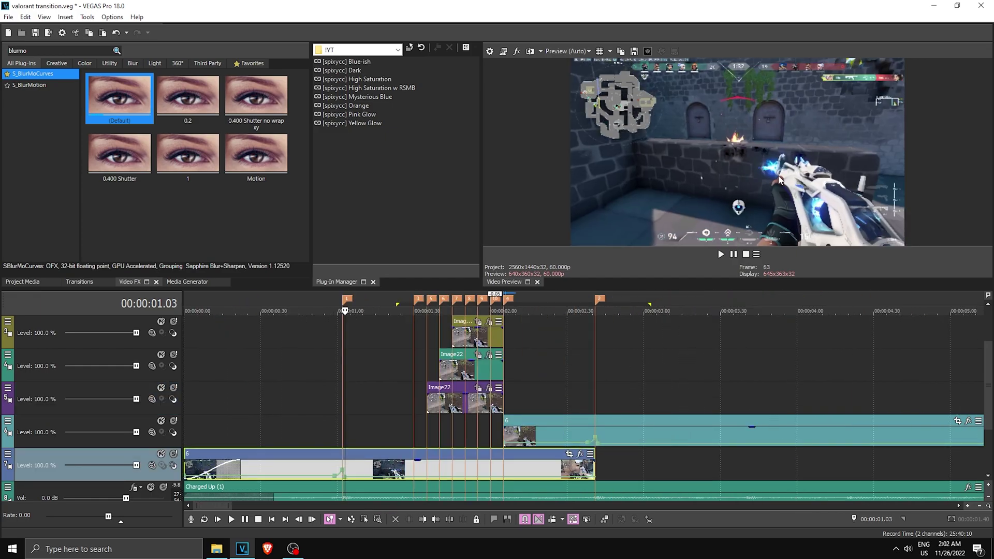
pyautogui.press('space')
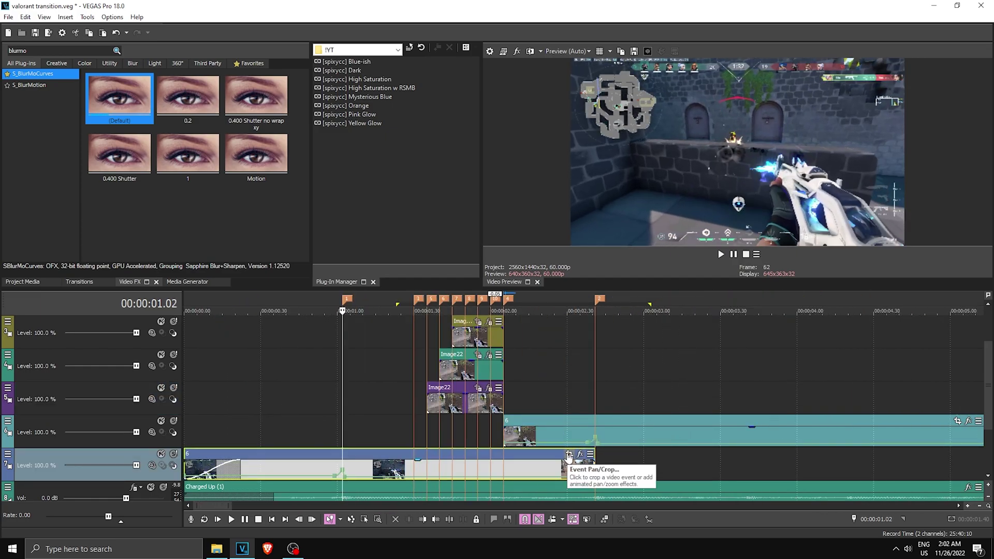
pyautogui.moveTo(589, 473); pyautogui.dragTo(513, 474)
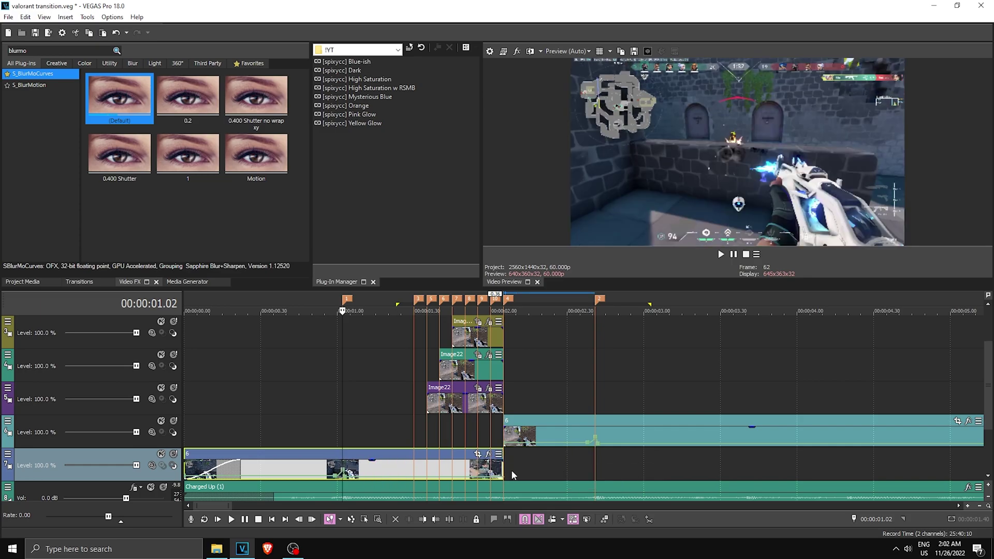
# - Animate the track 7 clip's pan/crop from 00:00:01.02 to a width of about 1,472 at 00:00:01.59, and change the starting keyframe's interpolation
pyautogui.click(477, 454)
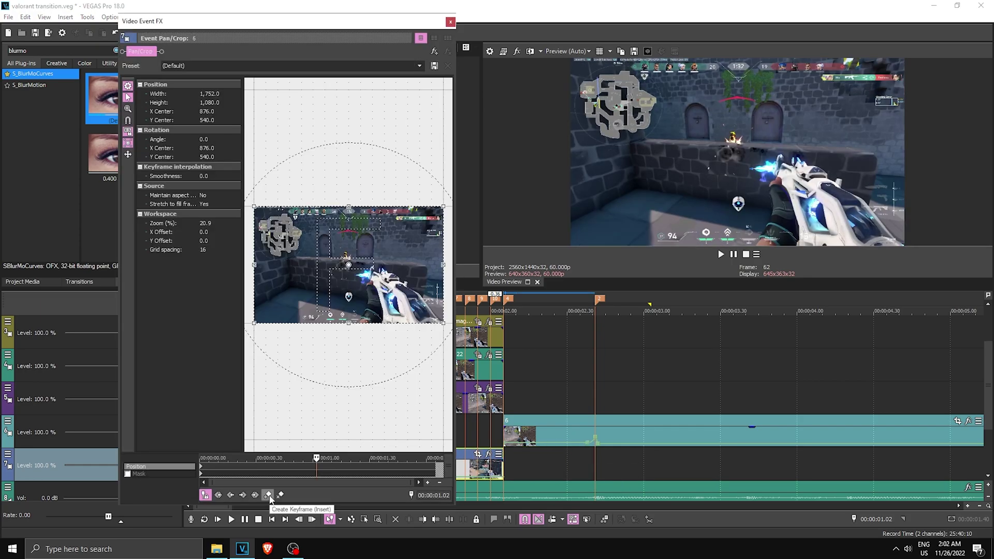
pyautogui.click(491, 468)
pyautogui.scroll(5, 697, 387)
pyautogui.press('Left')
pyautogui.press('Left')
pyautogui.press('Left')
pyautogui.press('Left')
pyautogui.press('Left')
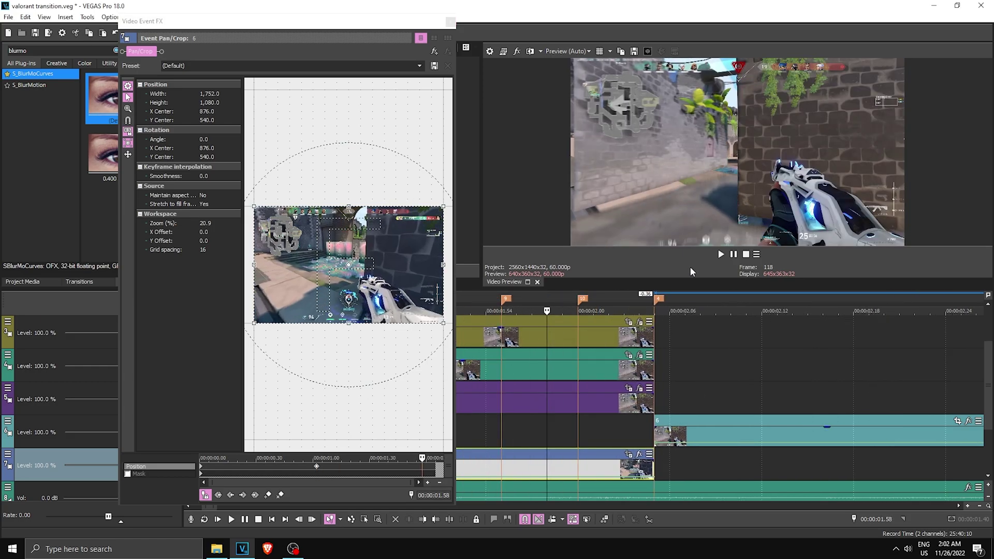
pyautogui.moveTo(440, 316); pyautogui.dragTo(438, 313)
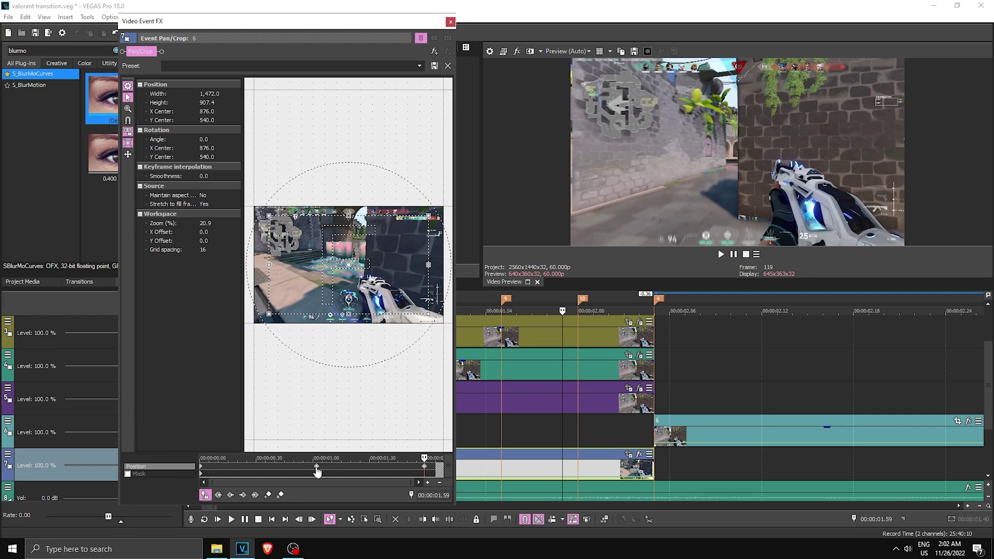
pyautogui.click(317, 467)
pyautogui.click(344, 419)
# - Play the track 7 clip's zoom, examine it frame by frame through the start of the transition, and close the pan/crop settings
pyautogui.click(618, 147)
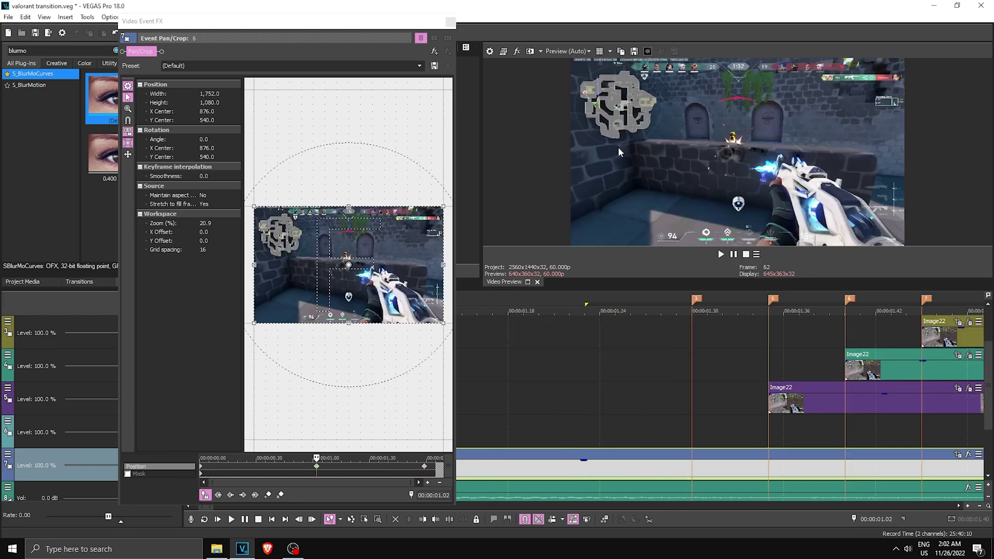
pyautogui.press('space')
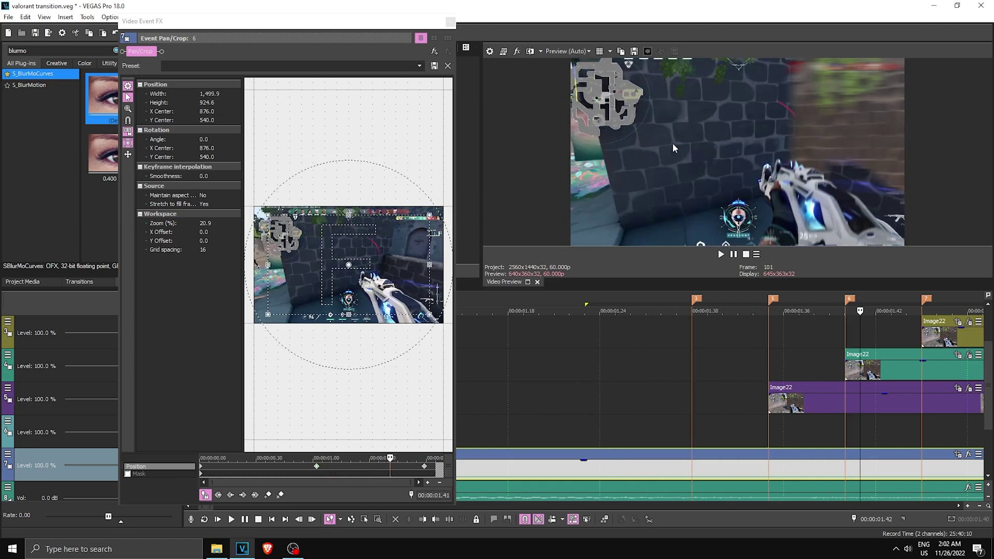
pyautogui.press('Left')
pyautogui.press('Left')
pyautogui.press('Left')
pyautogui.press('Left')
pyautogui.press('Left')
pyautogui.press('Left')
pyautogui.press('Left')
pyautogui.press('Left')
pyautogui.press('Left')
pyautogui.press('Left')
pyautogui.press('Left')
pyautogui.press('Left')
pyautogui.press('Left')
pyautogui.press('Left')
pyautogui.press('Left')
pyautogui.press('Left')
pyautogui.press('Left')
pyautogui.press('Left')
pyautogui.press('Left')
pyautogui.press('Left')
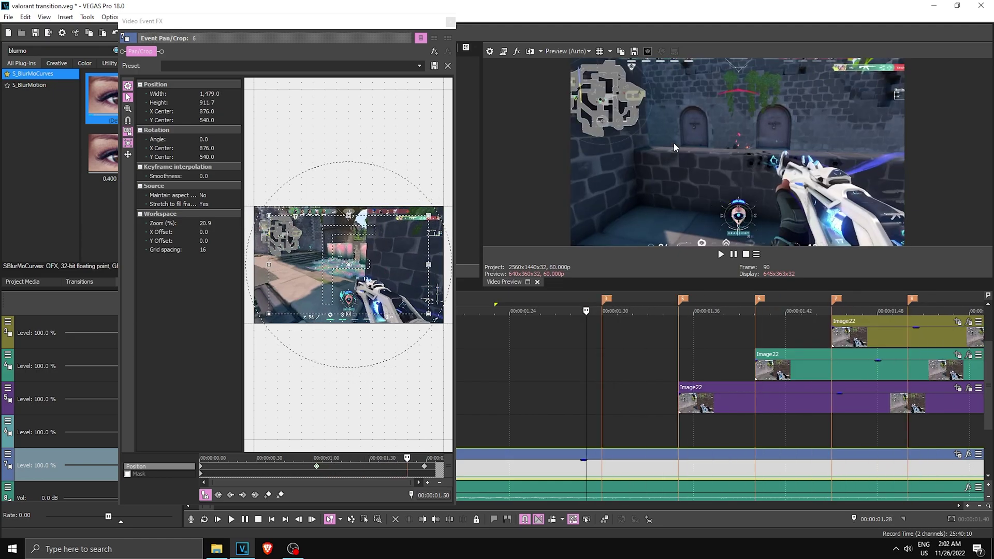
pyautogui.press('Right')
pyautogui.press('Right')
pyautogui.press('Right')
pyautogui.press('Right')
pyautogui.press('Right')
pyautogui.press('Right')
pyautogui.press('Right')
pyautogui.press('Right')
pyautogui.press('Right')
pyautogui.press('Right')
pyautogui.press('Right')
pyautogui.click(451, 21)
# - Add a velocity point on the track 7 clip at about 00:00:01.32, set it to 20% forward velocity, and preview the slowdown
pyautogui.scroll(-3, 647, 399)
pyautogui.press('space')
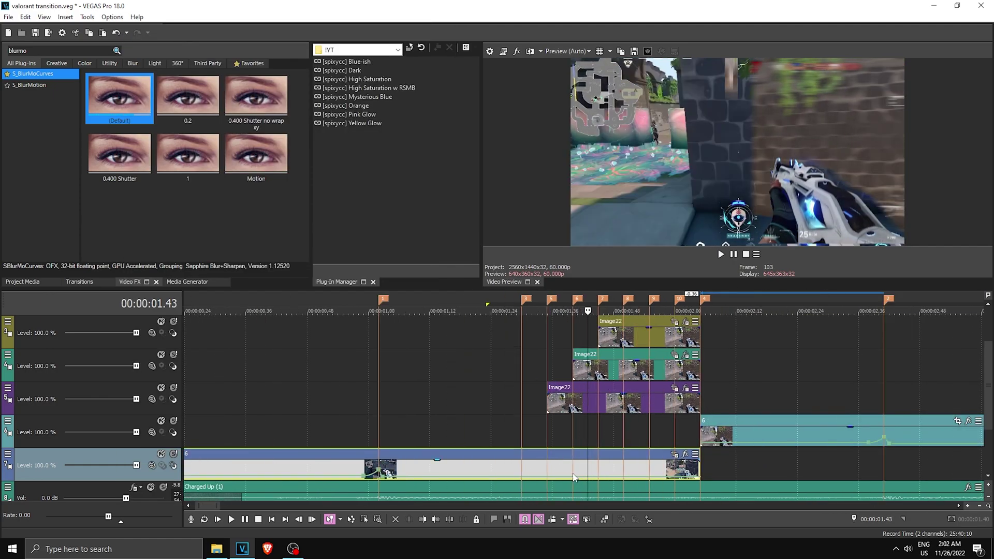
pyautogui.press('space')
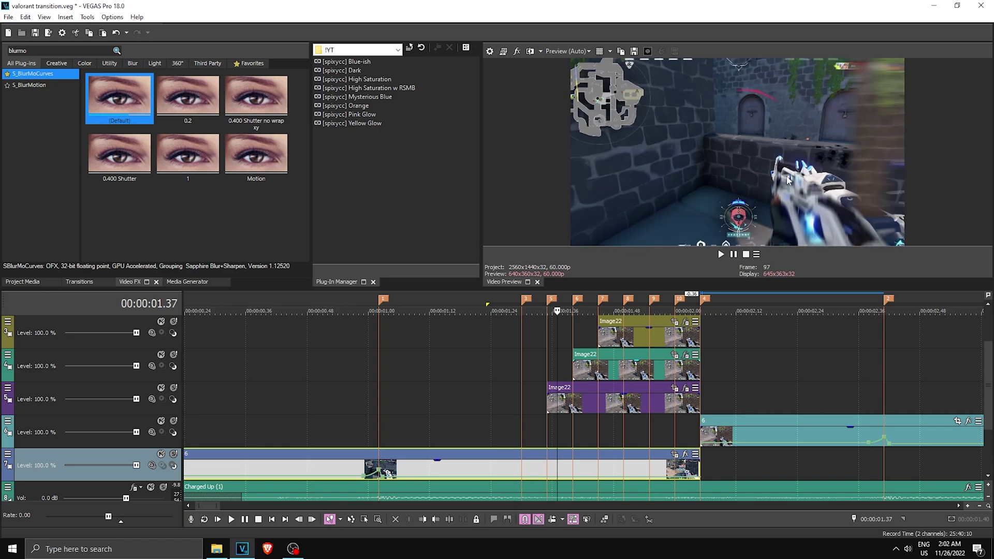
pyautogui.press('space')
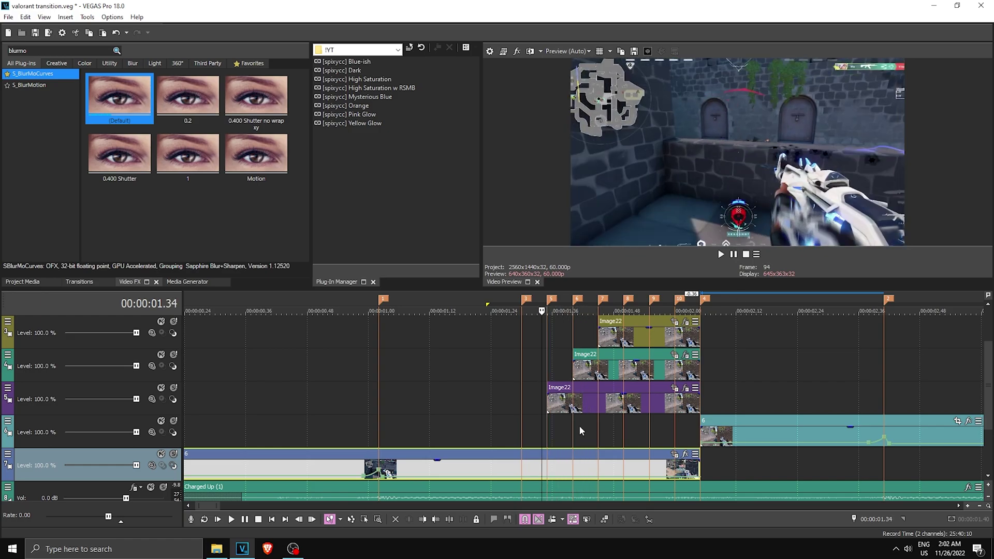
pyautogui.click(532, 477)
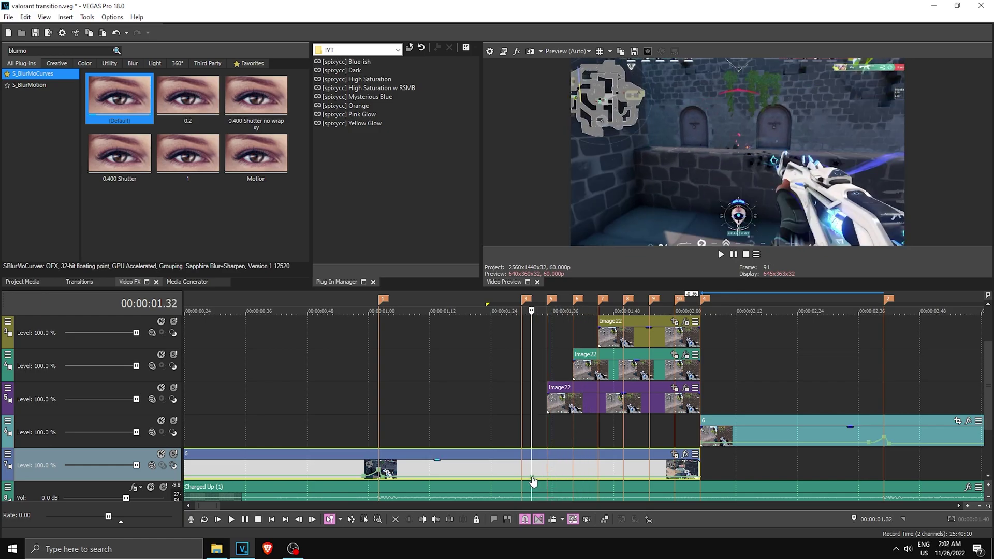
pyautogui.rightClick(533, 477)
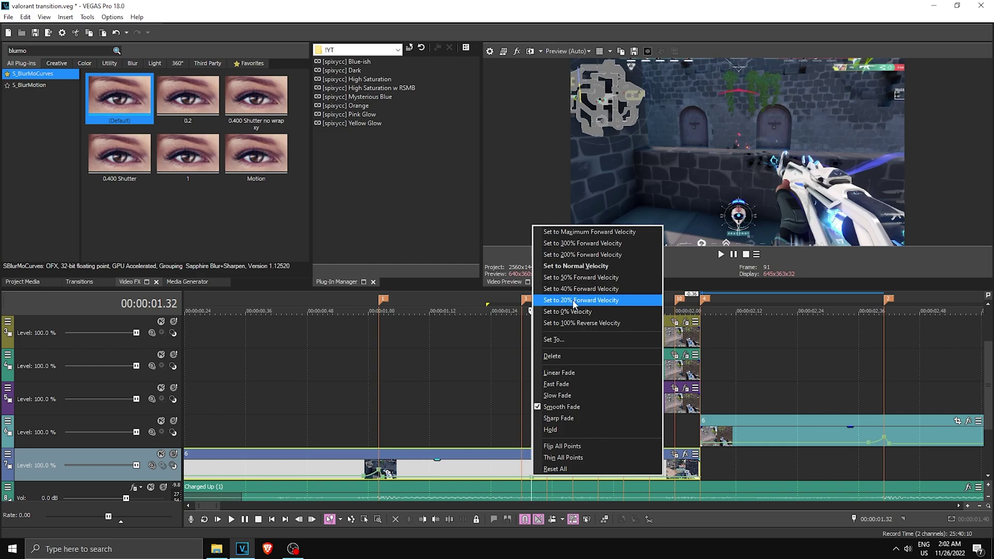
pyautogui.click(574, 301)
pyautogui.press('space')
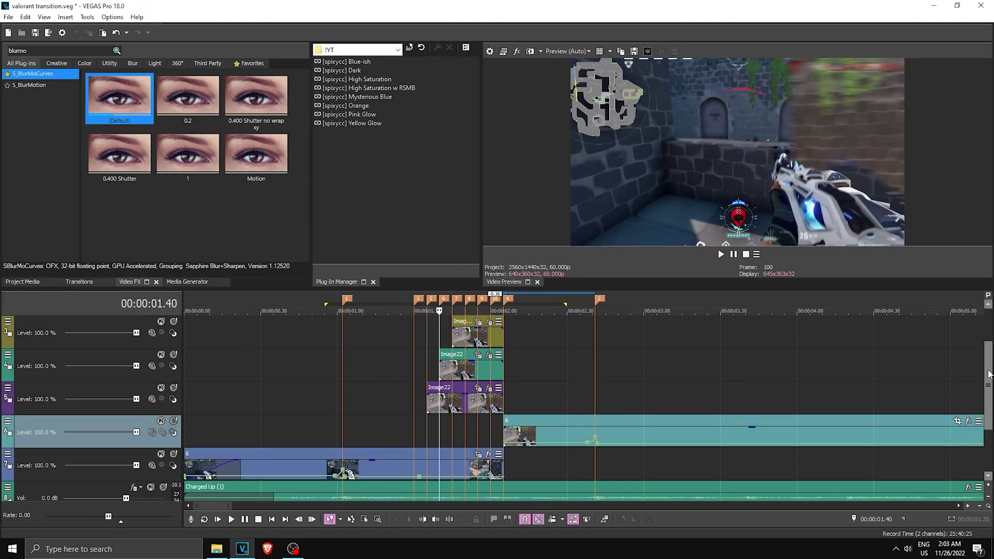
# - Find BCC Posterize Time by searching the video effects for "poste" and apply its default preset to the track 1 Image22 event
pyautogui.moveTo(989, 374); pyautogui.dragTo(992, 353)
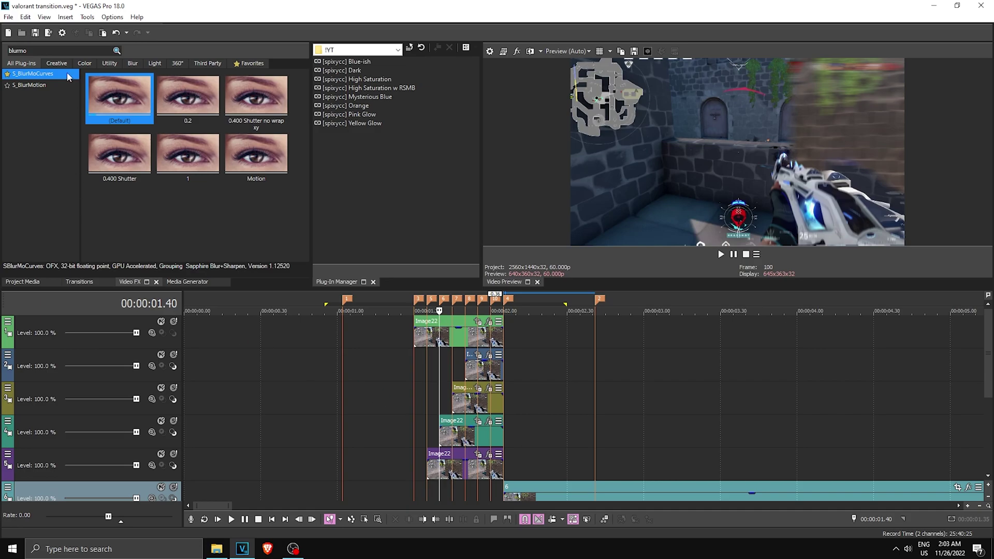
pyautogui.doubleClick(5, 51)
pyautogui.write('poste')
pyautogui.click(36, 96)
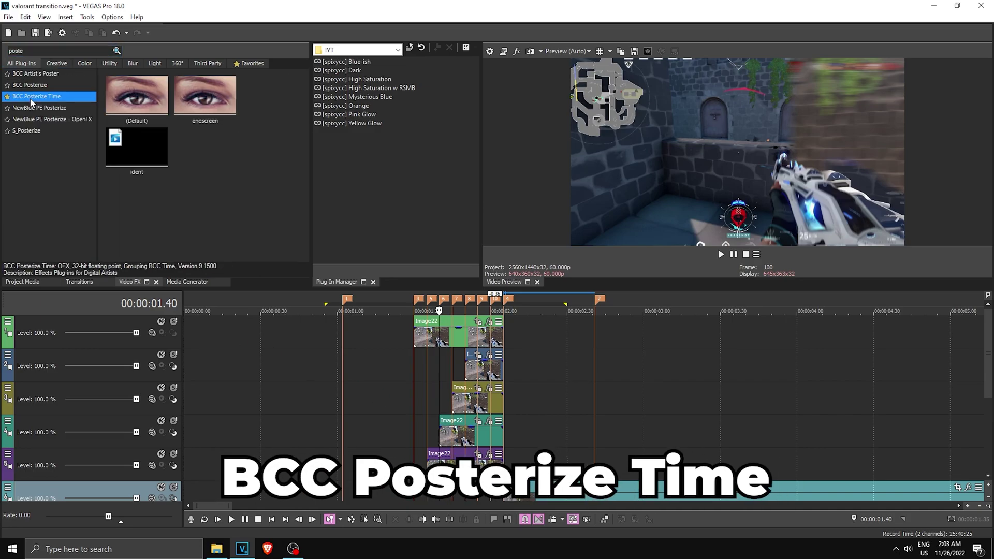
pyautogui.moveTo(244, 106); pyautogui.dragTo(471, 337)
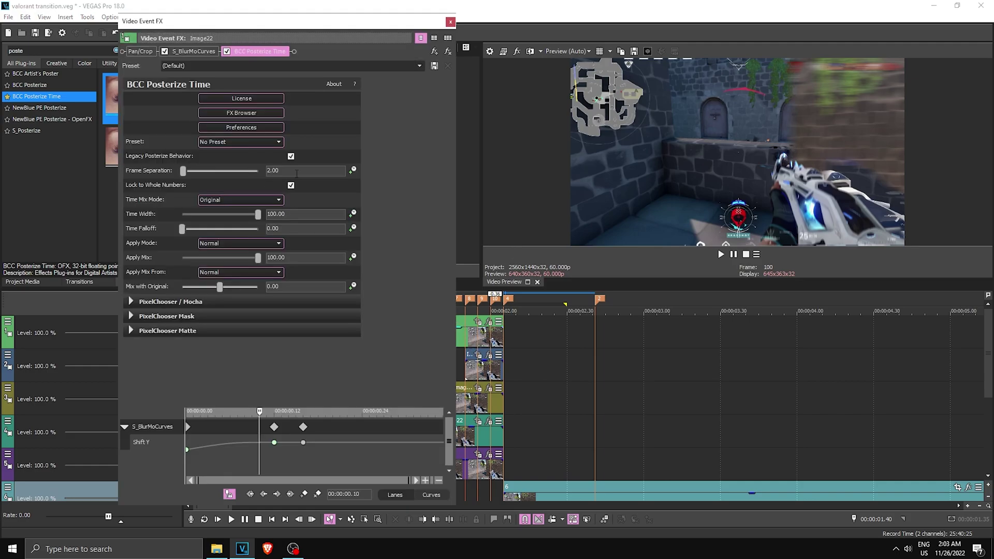
pyautogui.click(451, 22)
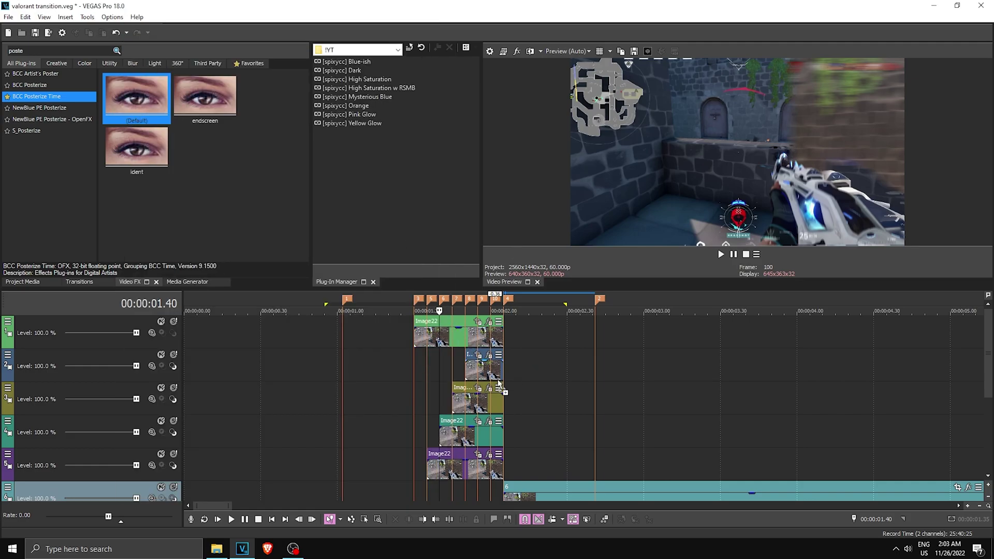
# - Apply the default BCC Posterize Time effect to the remaining Image22 events on the tracks below track 1
pyautogui.click(451, 22)
pyautogui.moveTo(127, 108); pyautogui.dragTo(470, 402)
pyautogui.click(451, 22)
pyautogui.moveTo(475, 471); pyautogui.dragTo(475, 471)
# - Select a loop region around the transition and play it back to examine the posterized layers
pyautogui.moveTo(989, 355); pyautogui.dragTo(993, 386)
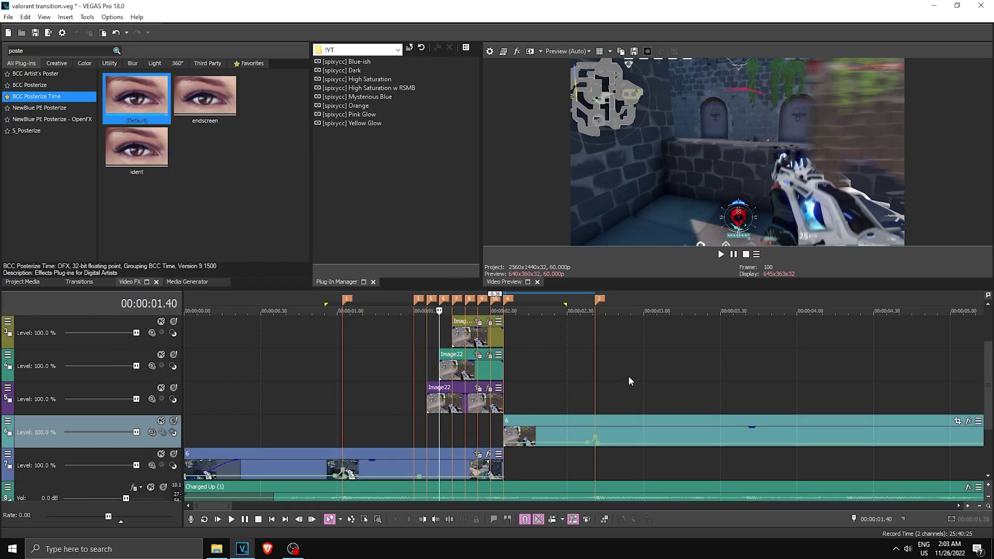
pyautogui.moveTo(628, 378); pyautogui.dragTo(364, 375)
pyautogui.click(364, 376)
pyautogui.press('space')
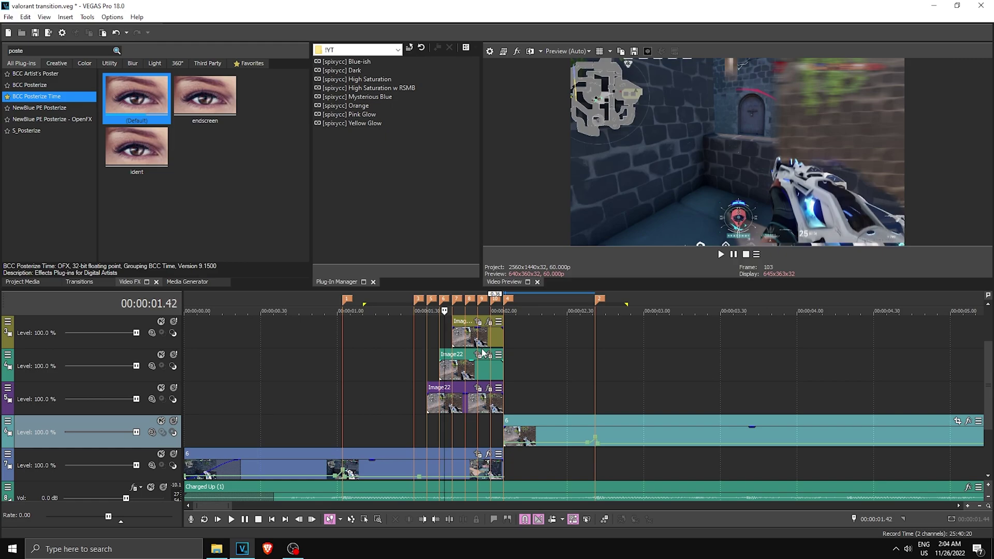
pyautogui.press('space')
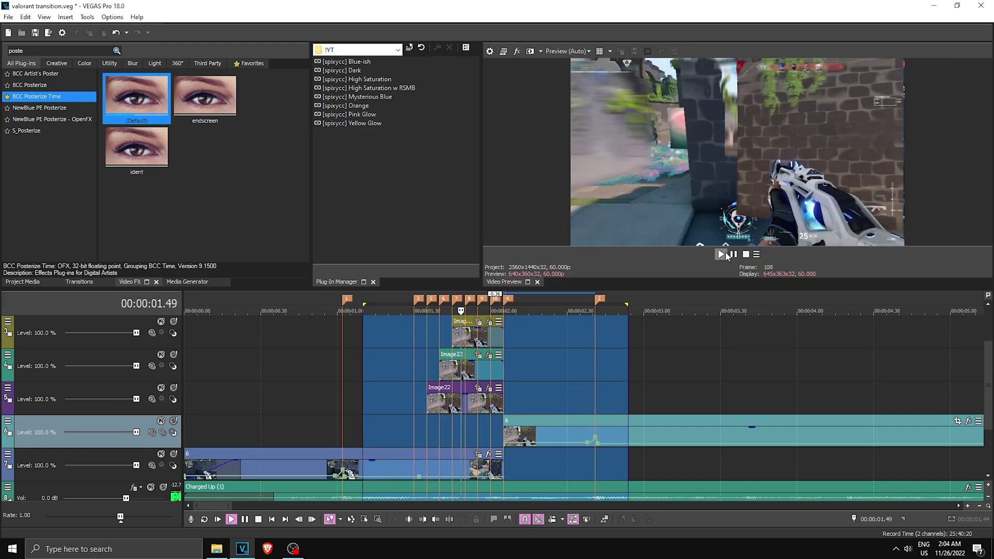
pyautogui.click(723, 254)
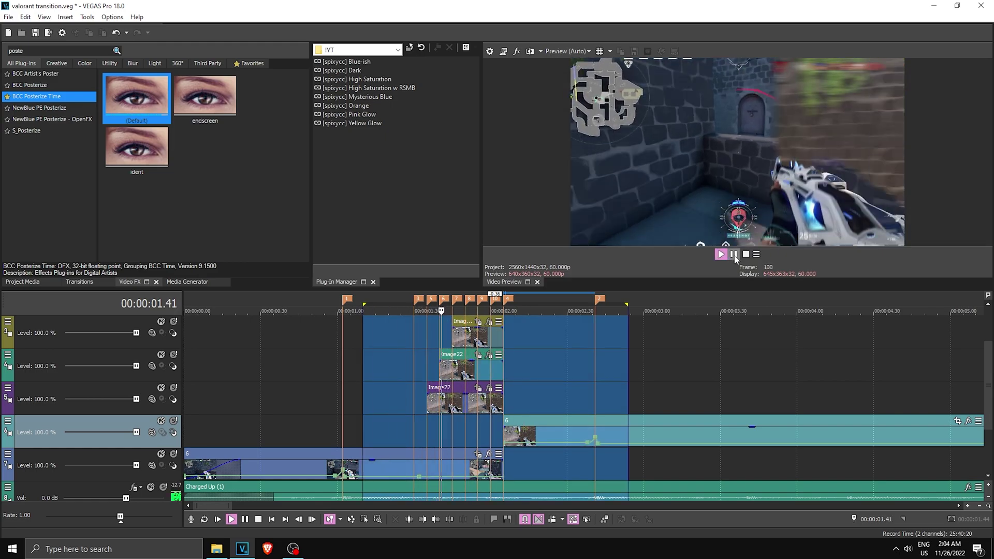
pyautogui.click(734, 255)
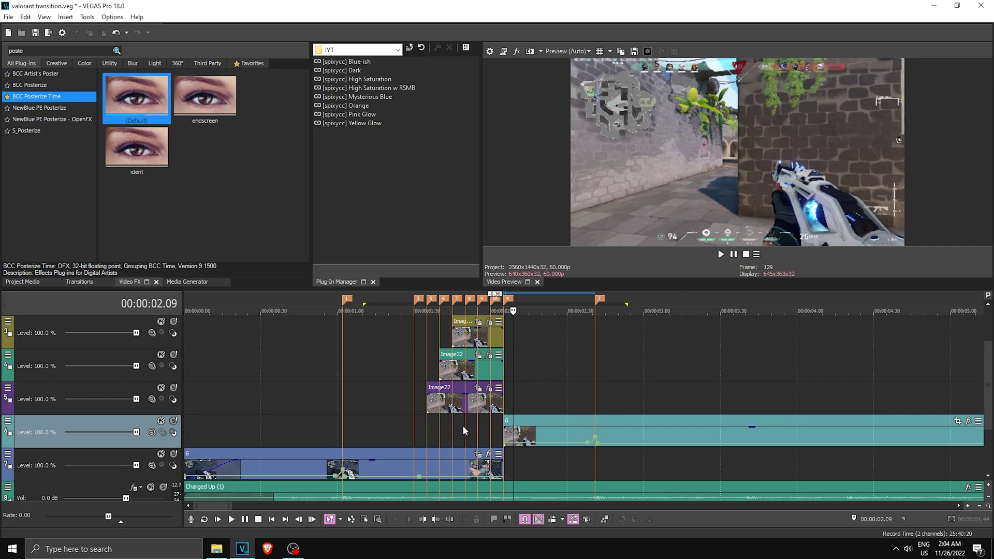